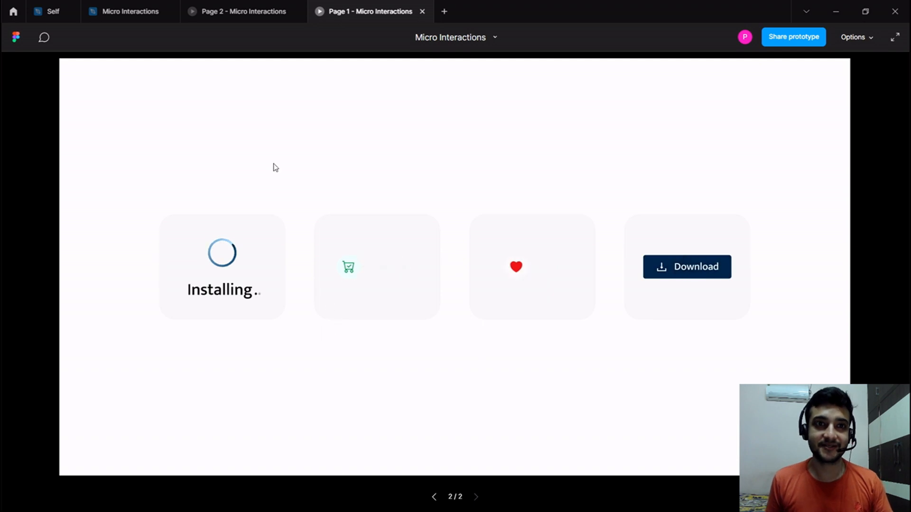
In the Micro Interactions design file, draw a circle about 84 × 84 on the empty Page 2 canvas.
left_click(248, 9)
left_click(129, 11)
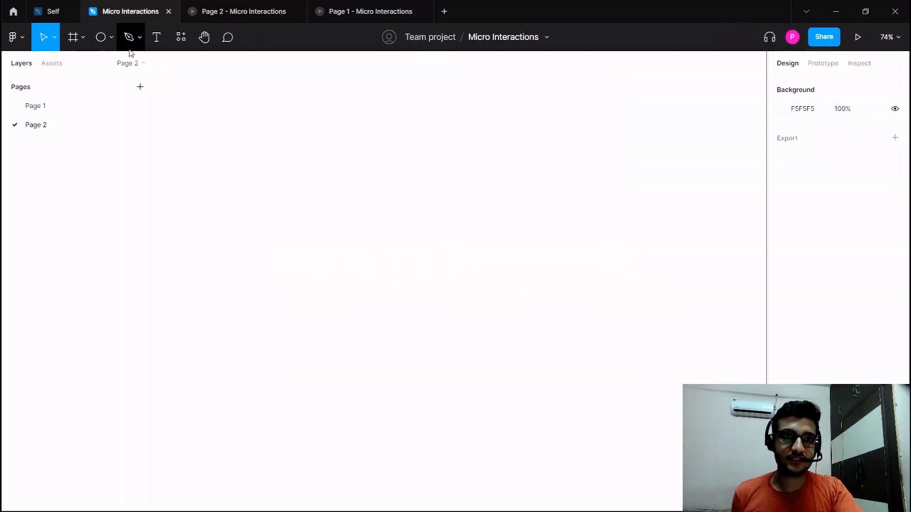
left_click(103, 43)
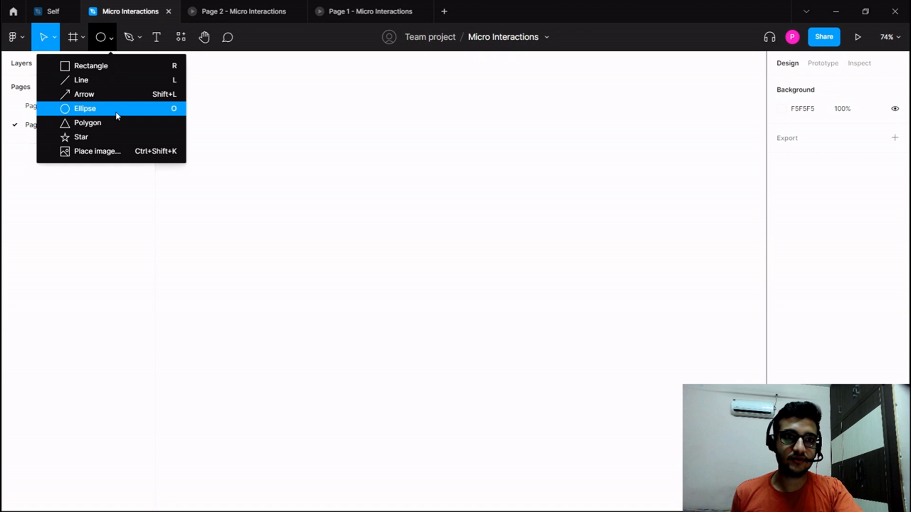
left_click(85, 108)
left_click_drag(356, 149, 392, 185)
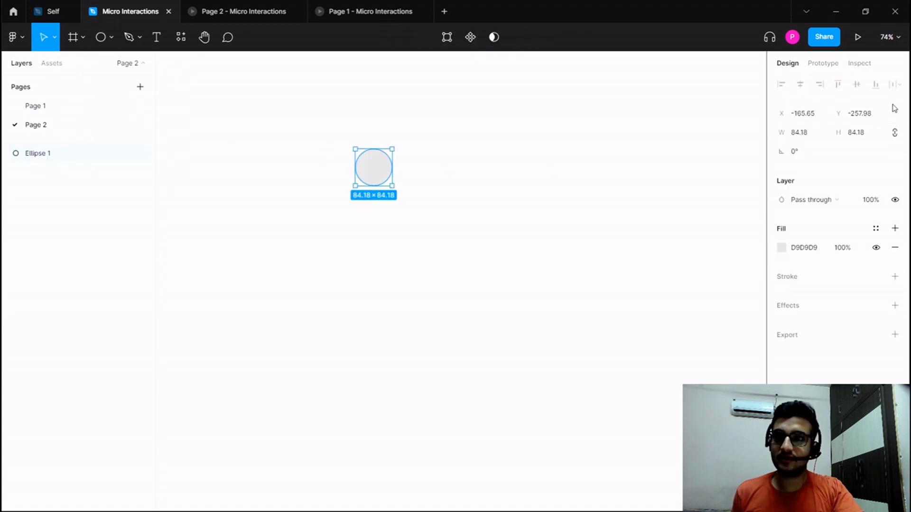
Resize the circle to 24 × 24.
left_click(817, 133)
type("2")
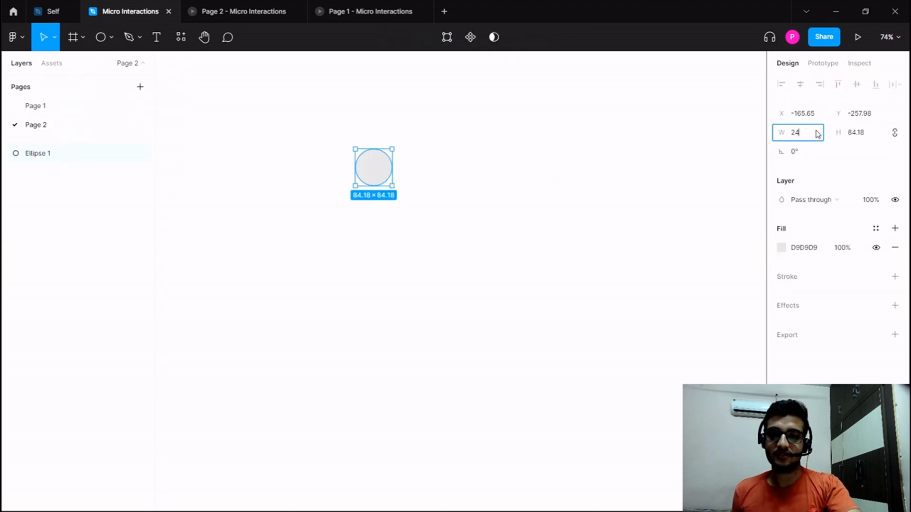
type("4")
key("Return")
Give the circle an inside stroke with a weight of 2 and remove its fill.
scroll(327, 162, "up", 5)
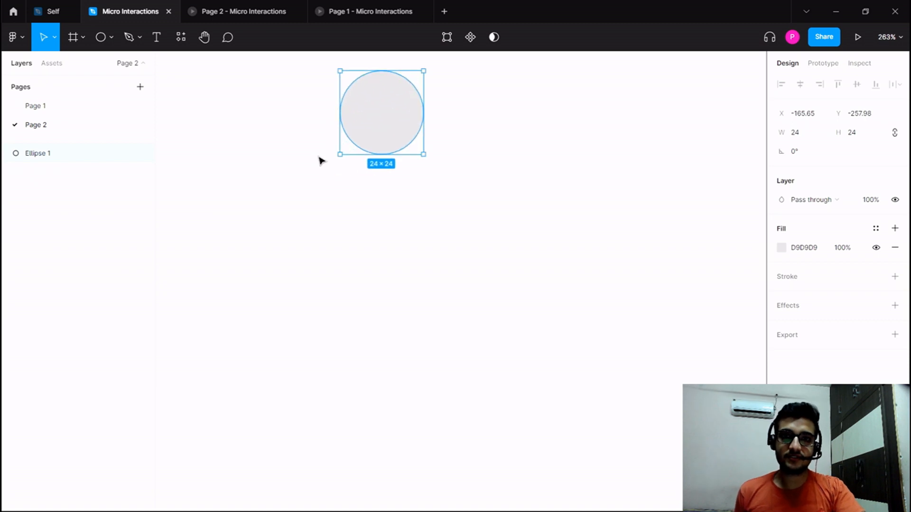
scroll(323, 190, "up", 2)
left_click(811, 277)
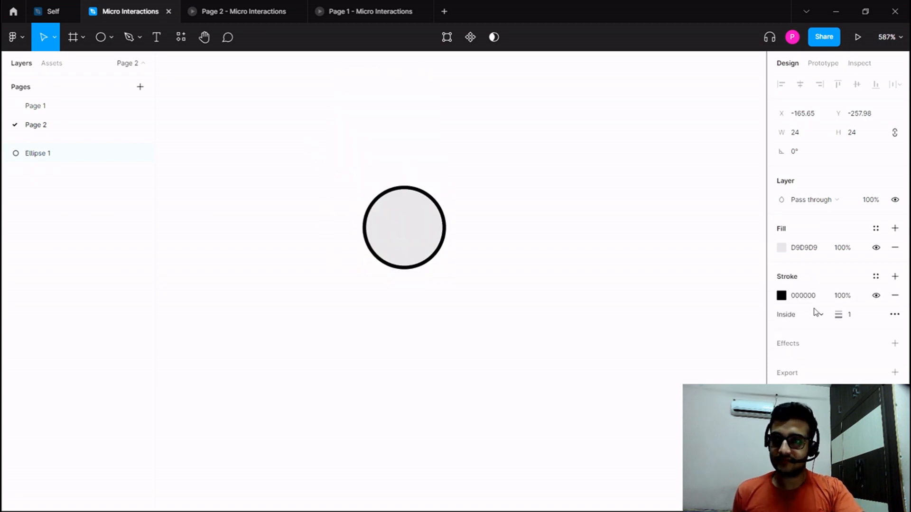
left_click(857, 322)
type("2")
key("Return")
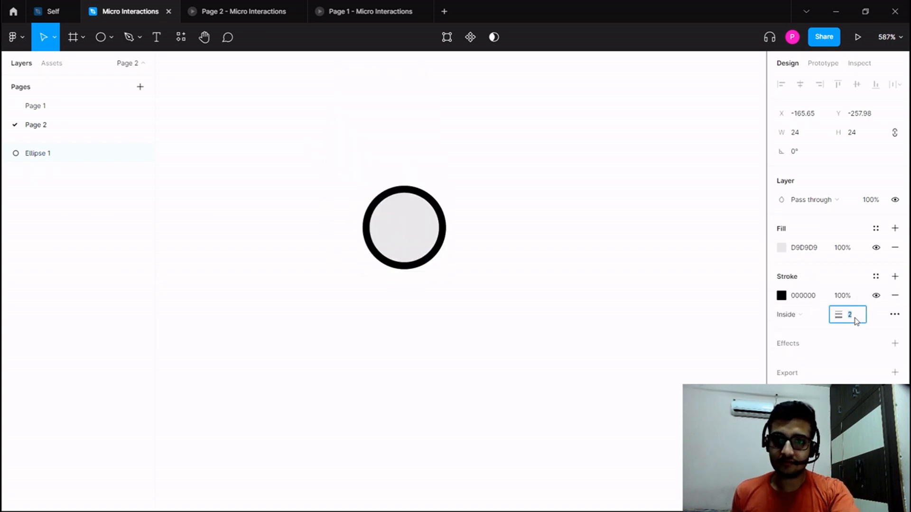
left_click(895, 247)
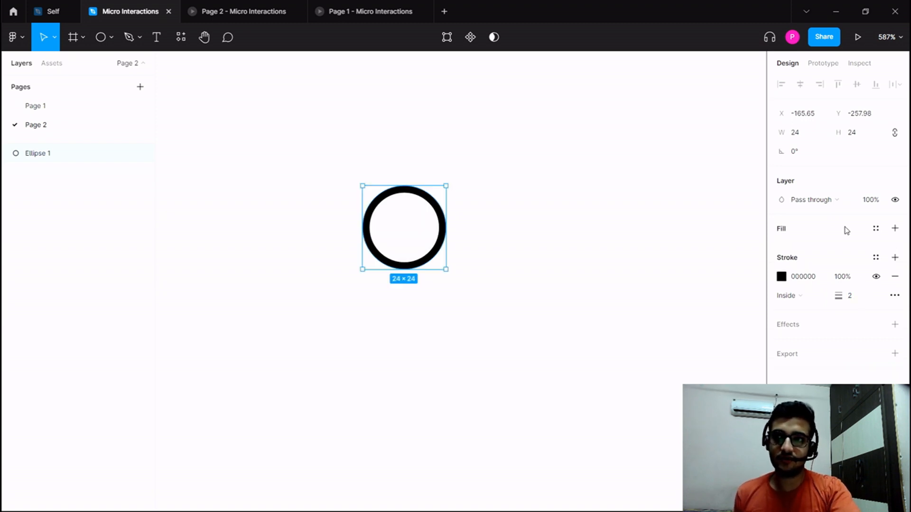
Change the circle's stroke to an angular gradient and make its opaque starting stop dark blue.
left_click(781, 277)
left_click(664, 204)
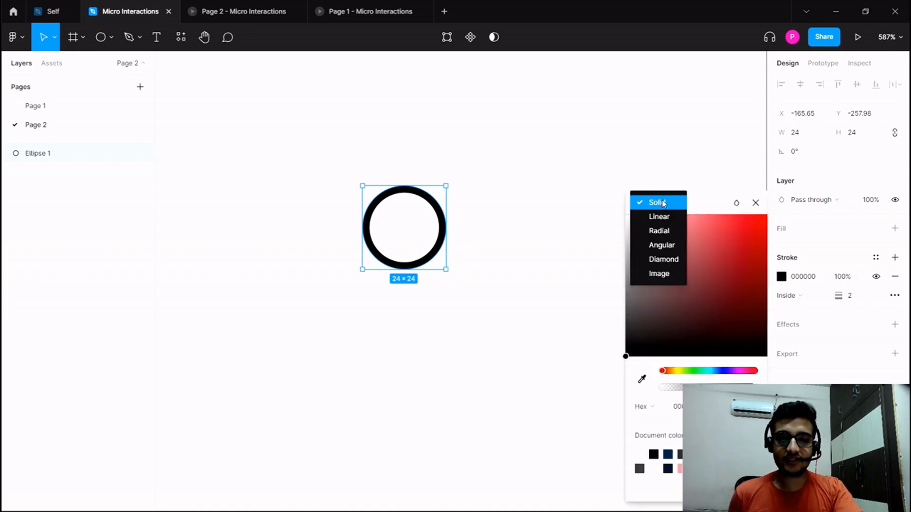
left_click(666, 245)
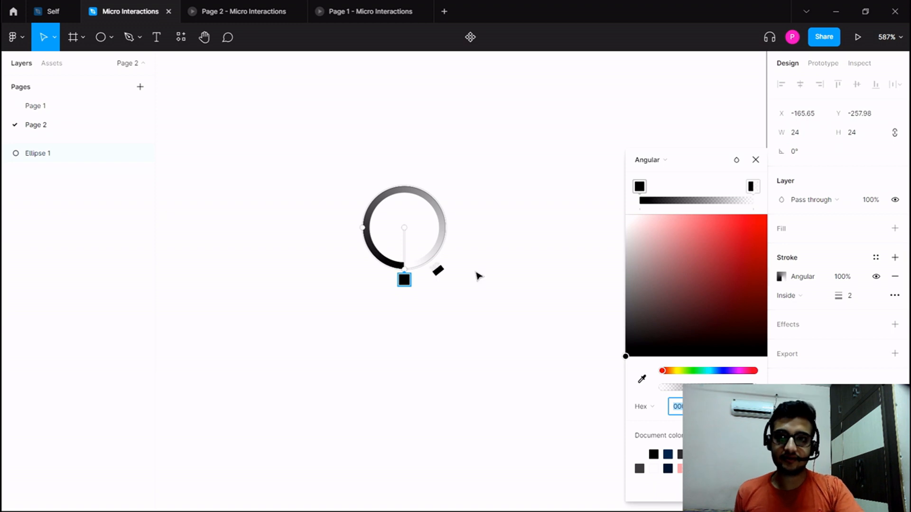
left_click_drag(718, 377, 723, 371)
left_click_drag(744, 320, 772, 267)
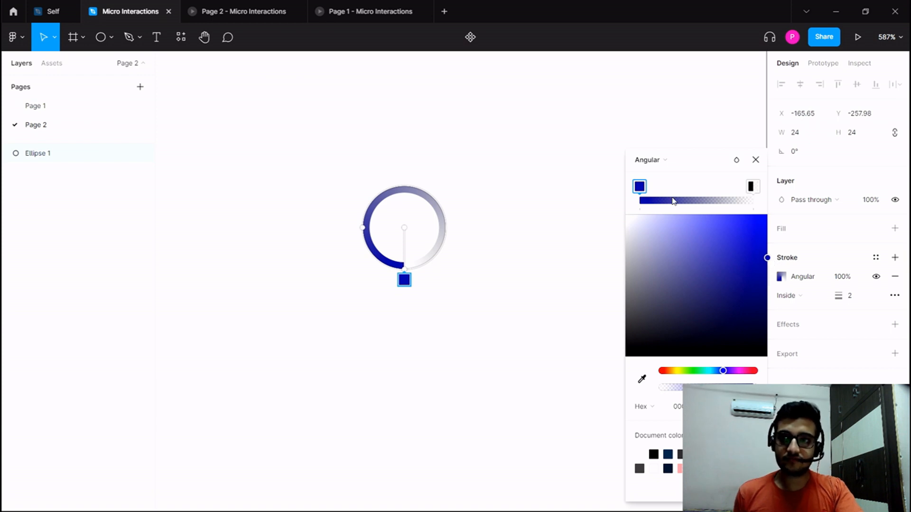
Set the transparent end stop of the stroke gradient to white and finish editing the colour.
left_click(752, 187)
left_click_drag(663, 241, 577, 195)
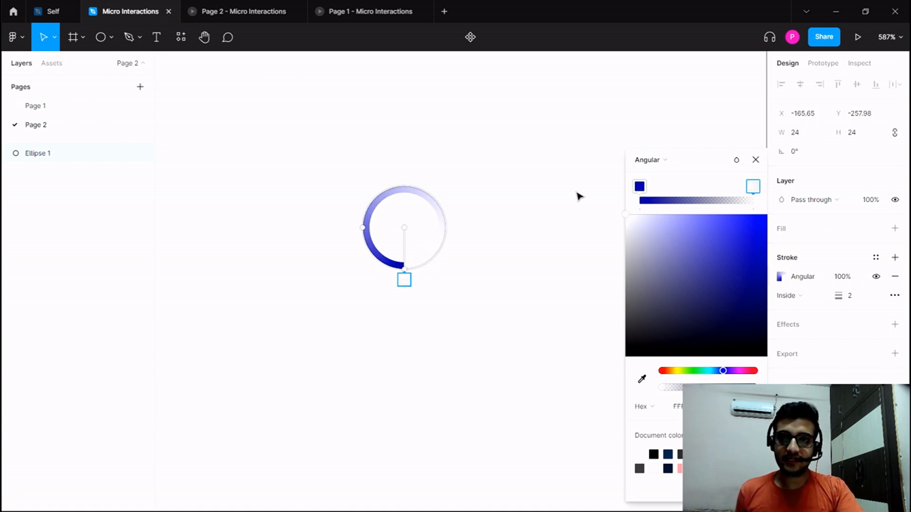
left_click(531, 215)
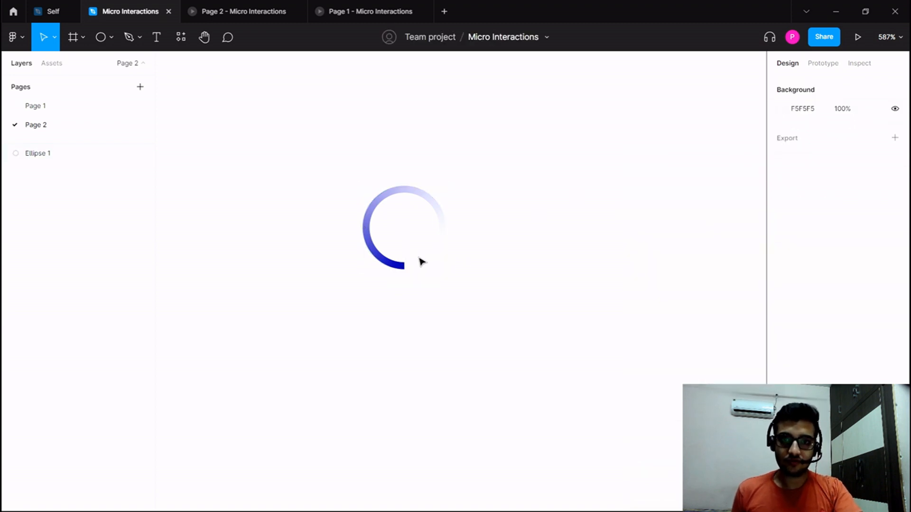
Convert the gradient ring into a component.
left_click(437, 262)
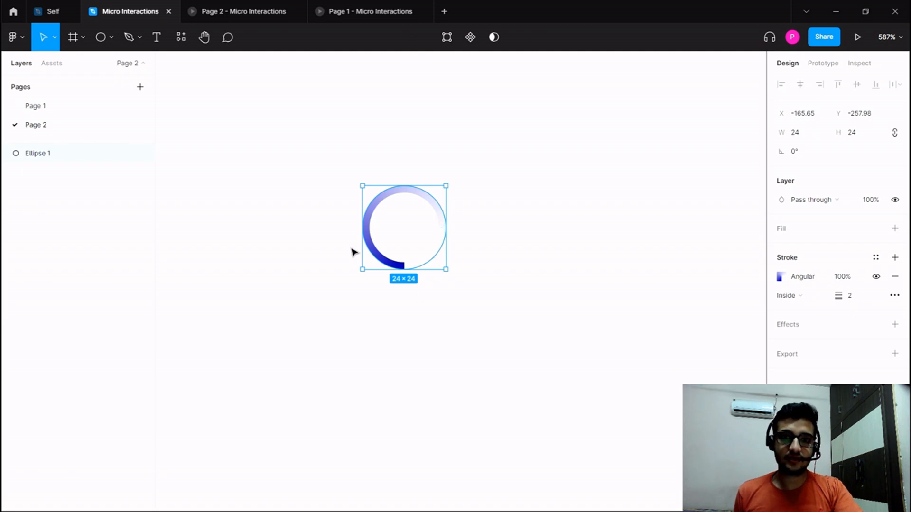
right_click(380, 256)
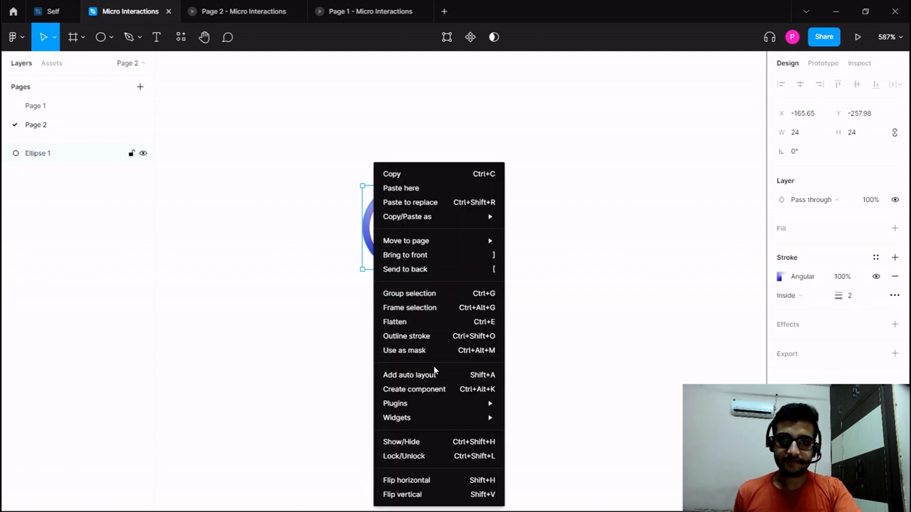
left_click(437, 389)
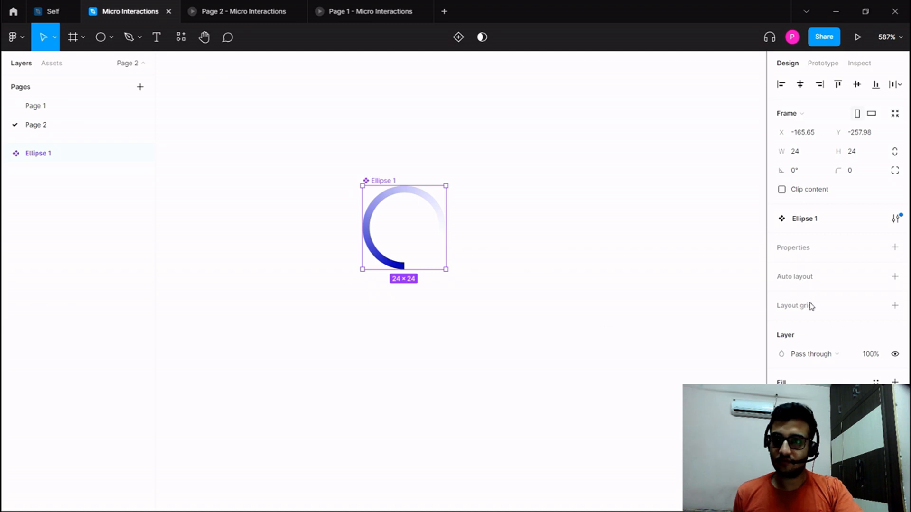
Add a variant property to the ring component and create a second variant.
left_click(895, 248)
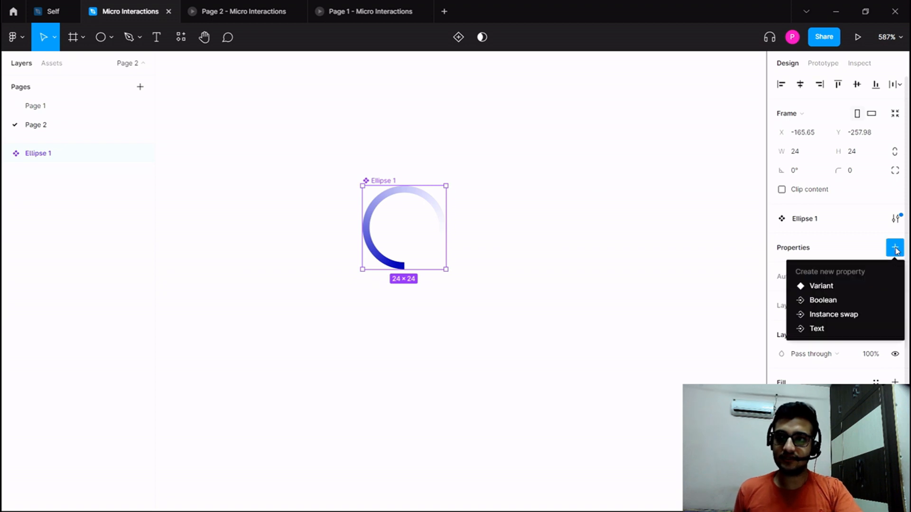
left_click(822, 287)
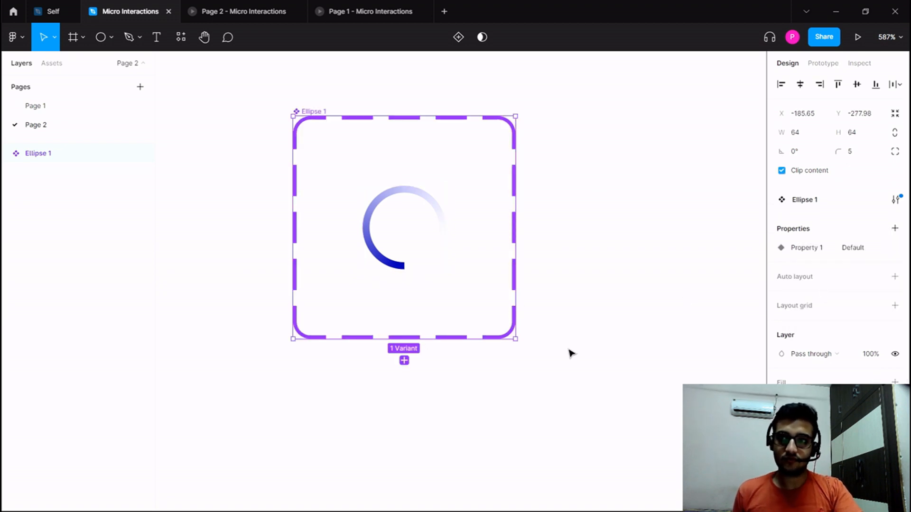
left_click(404, 361)
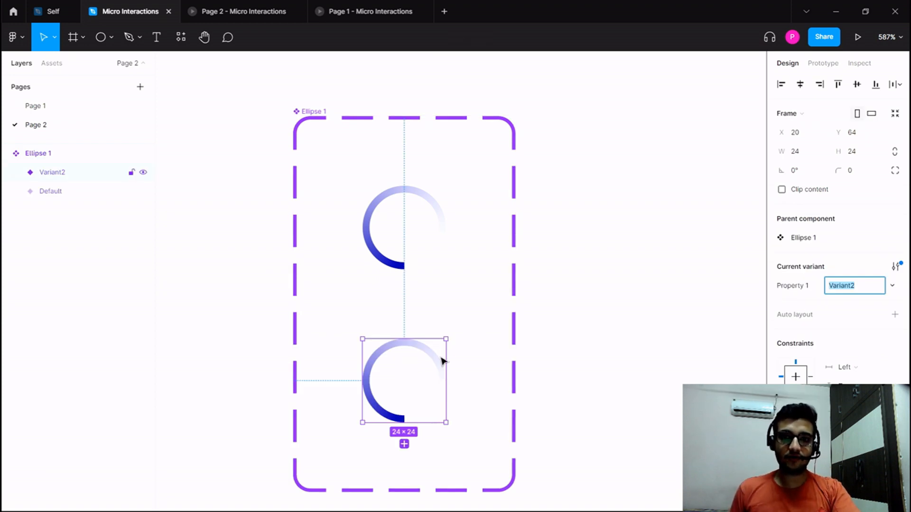
Set the rotation of the ellipse inside the second variant to 90°.
left_click(405, 268)
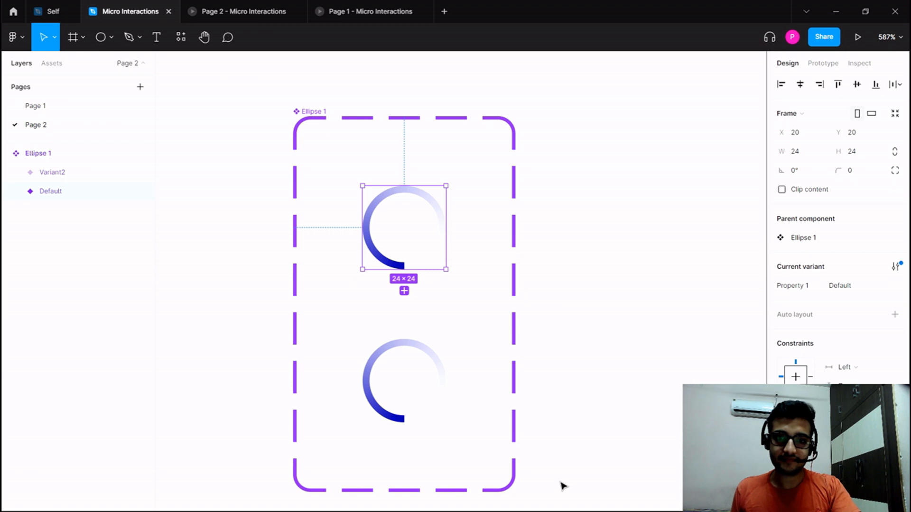
left_click(440, 404)
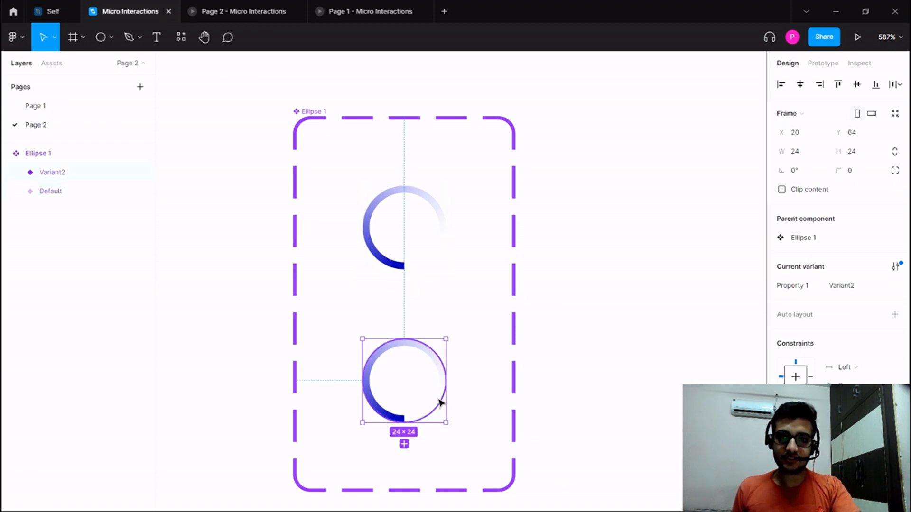
double_click(440, 403)
left_click(797, 159)
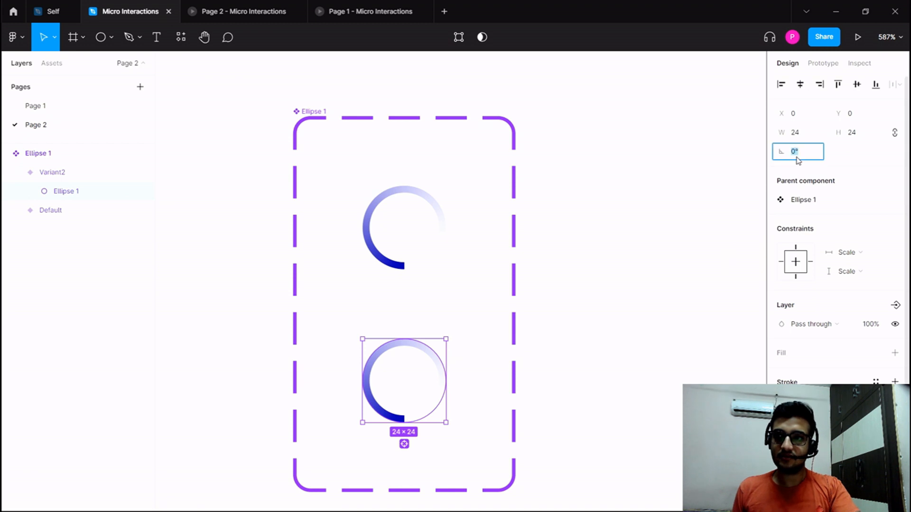
type("90")
key("Return")
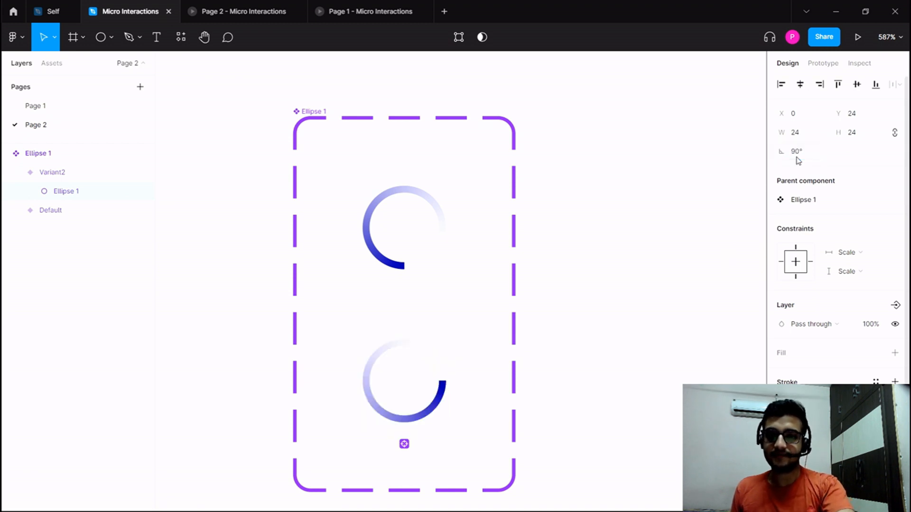
left_click(632, 285)
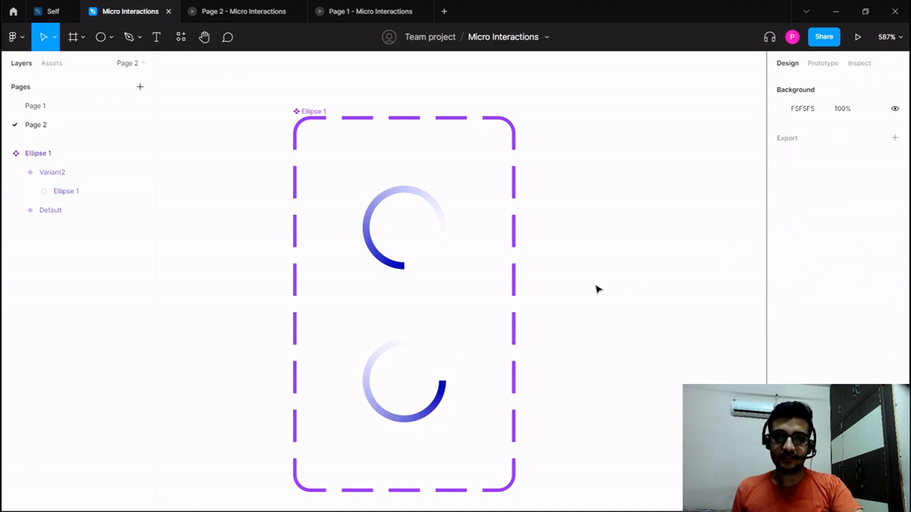
double_click(401, 270)
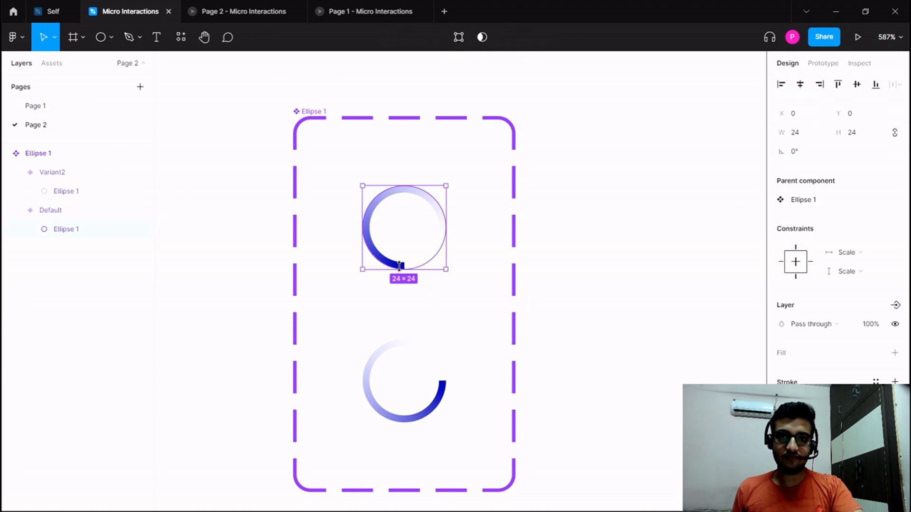
left_click(433, 362)
left_click(480, 386)
Add a third variant to the component set and set the rotation of its inner ellipse to 180°.
left_click(317, 113)
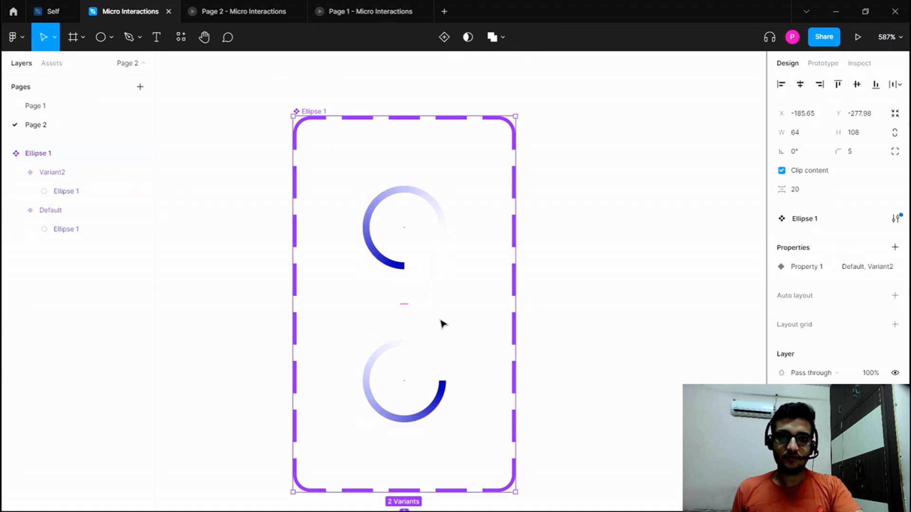
scroll(446, 341, "down", 5)
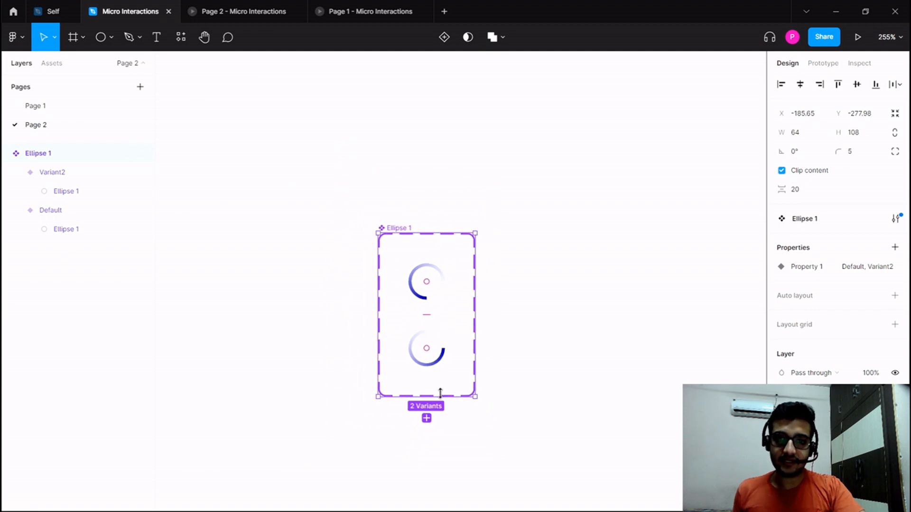
left_click(427, 418)
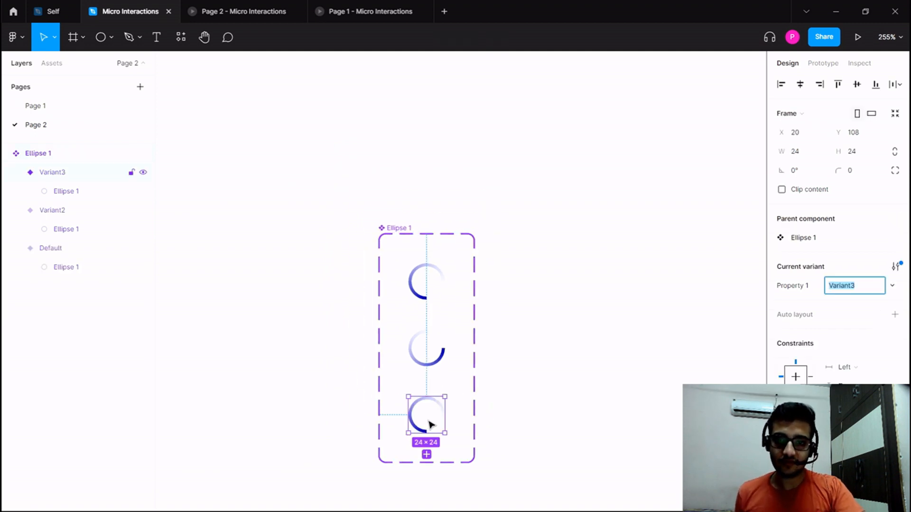
left_click(439, 432)
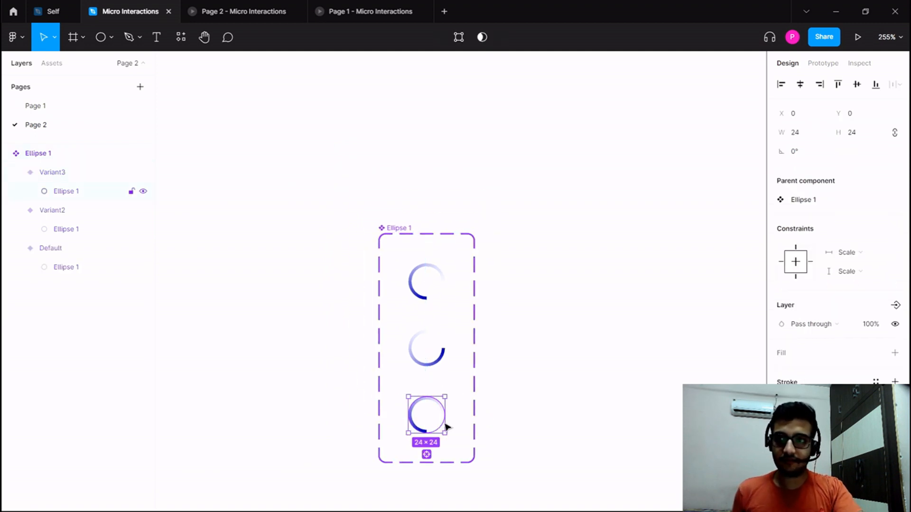
left_click(813, 154)
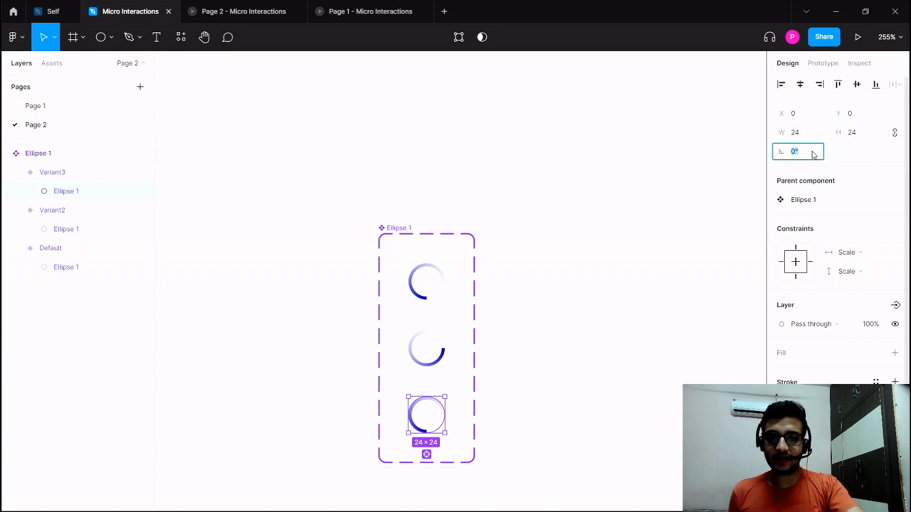
key("Return")
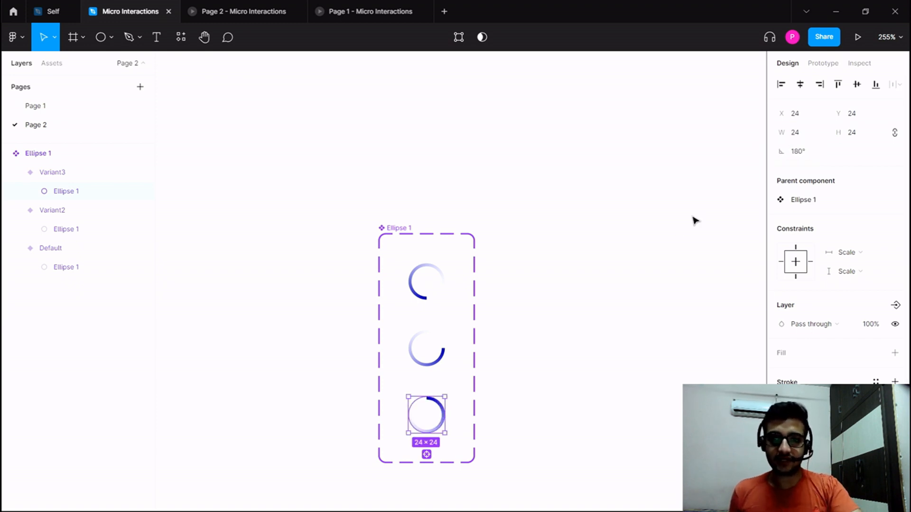
left_click(593, 258)
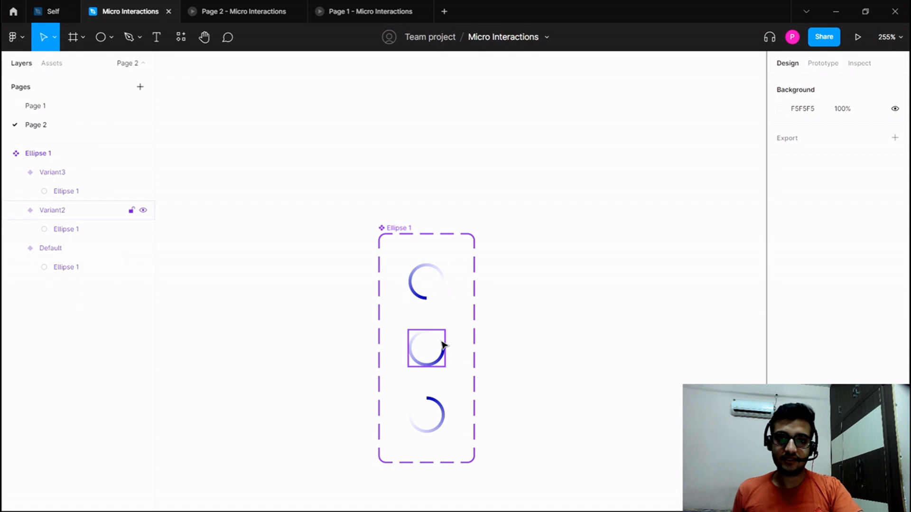
left_click(436, 406)
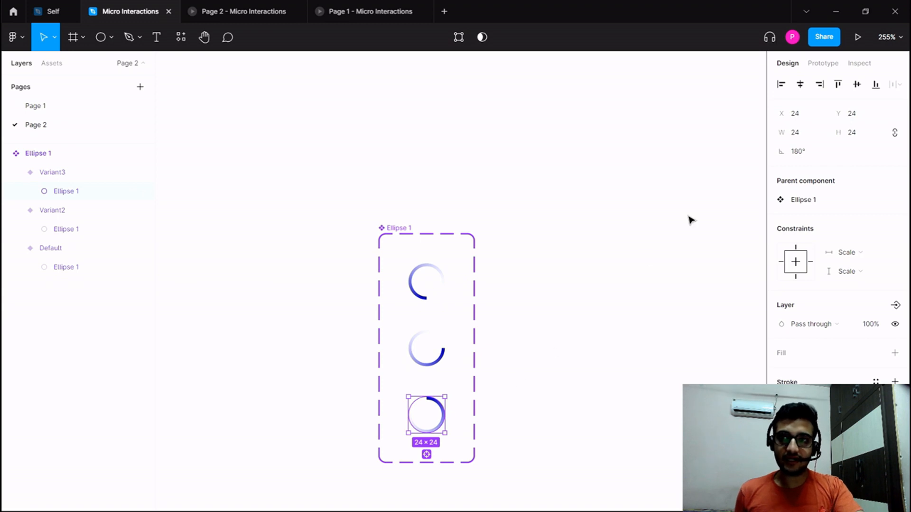
left_click(709, 210)
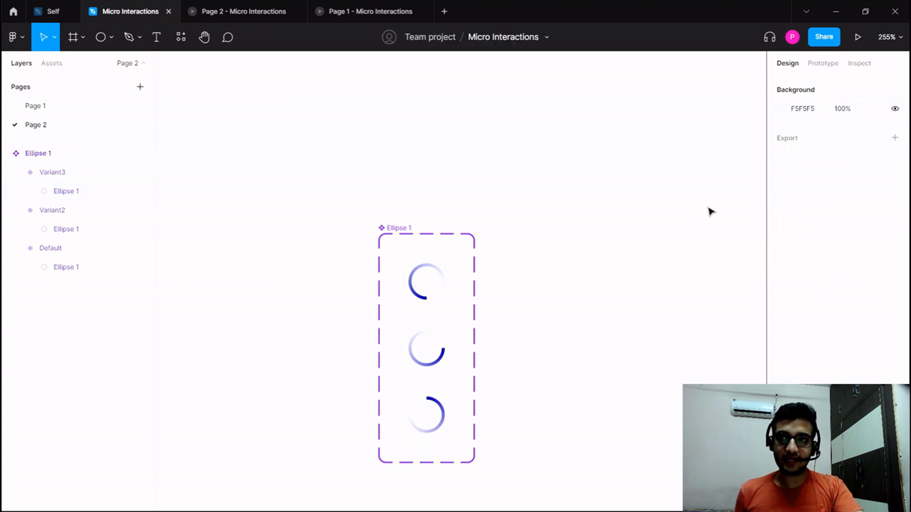
left_click(60, 174)
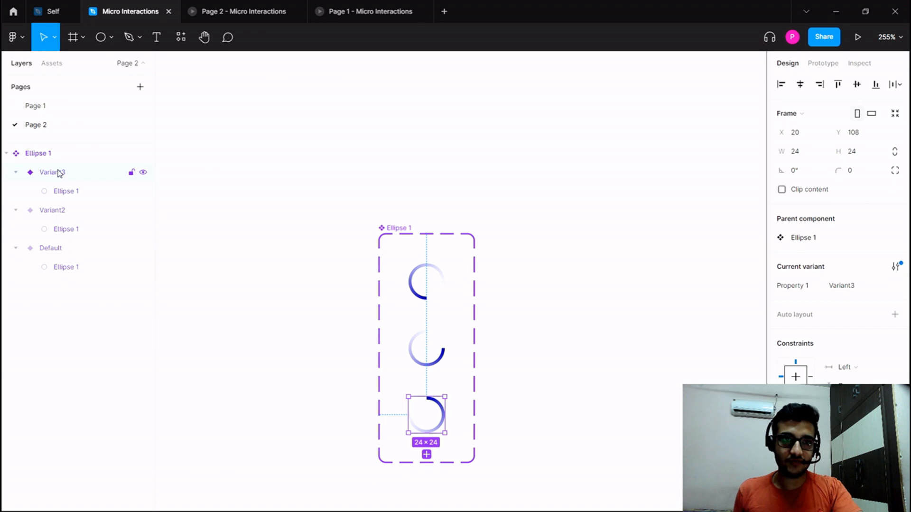
Check the rotation of the ellipse in each existing variant and add a fourth variant to the component set.
left_click(79, 192)
left_click(72, 229)
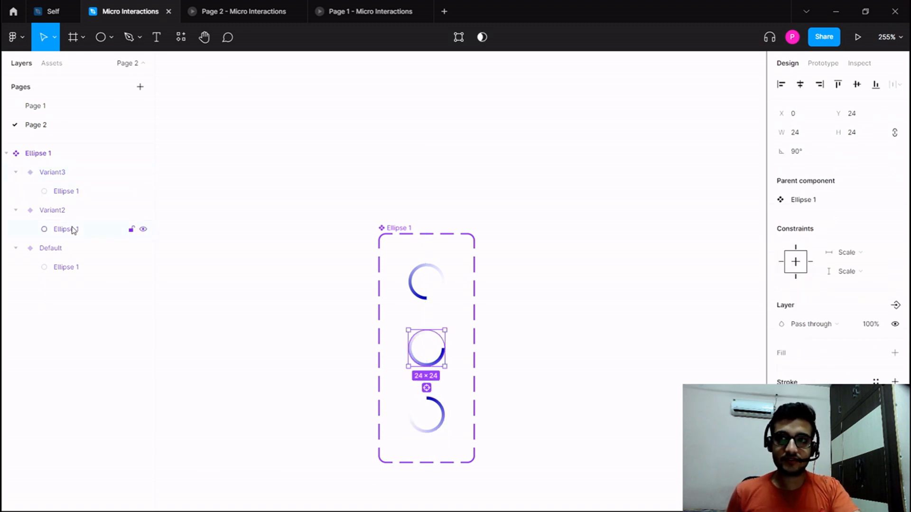
left_click(77, 268)
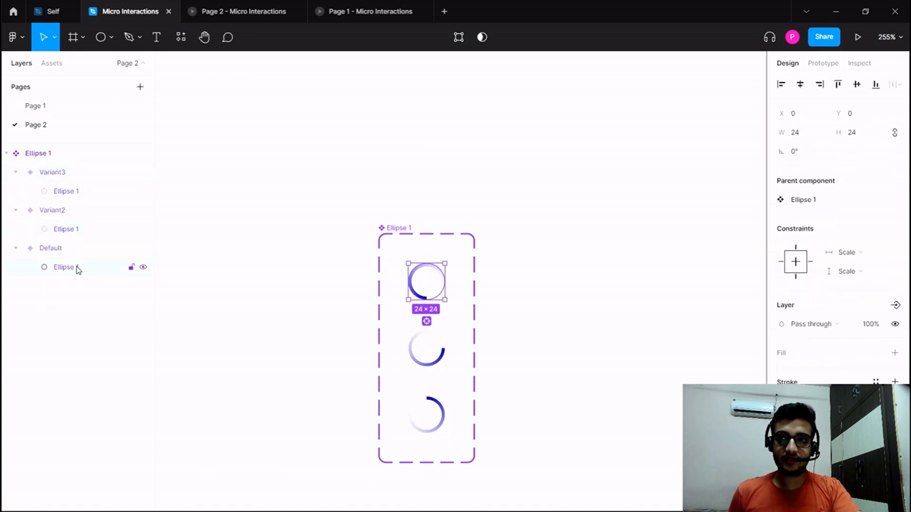
left_click(236, 285)
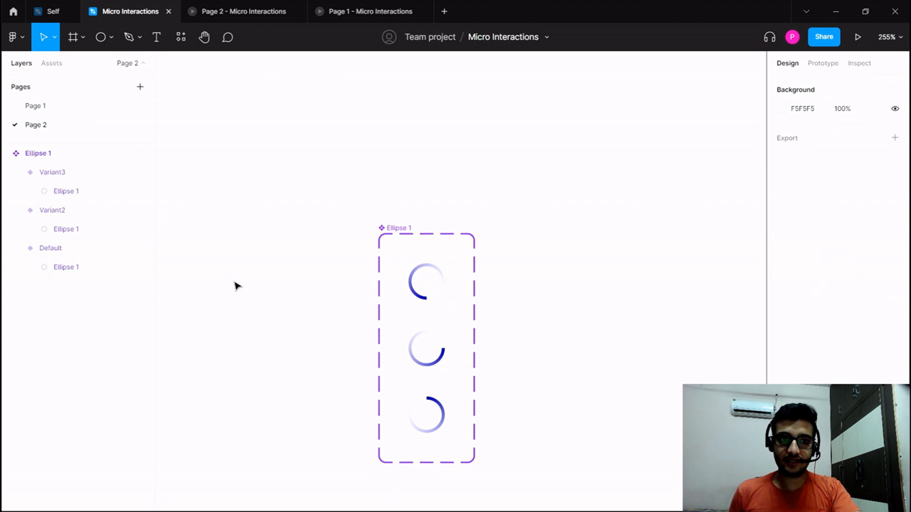
left_click(430, 401)
left_click(394, 329)
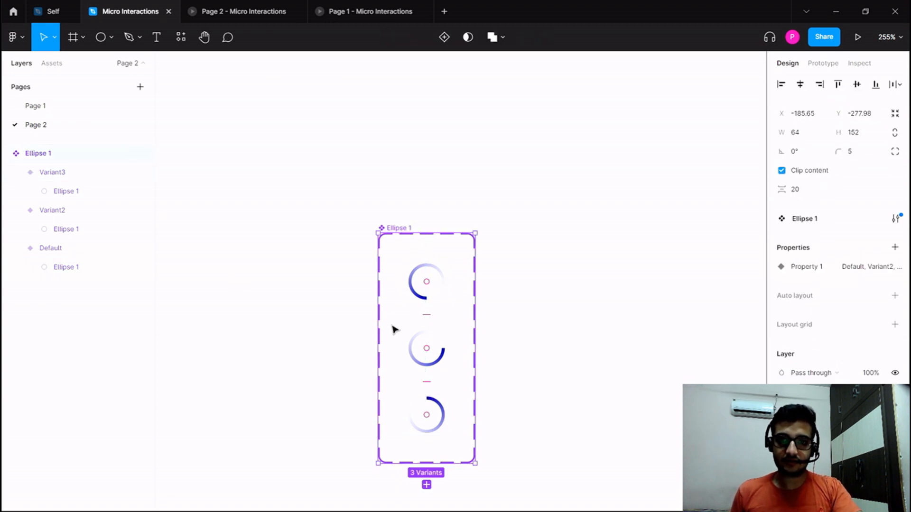
left_click(427, 485)
scroll(477, 428, "down", 4)
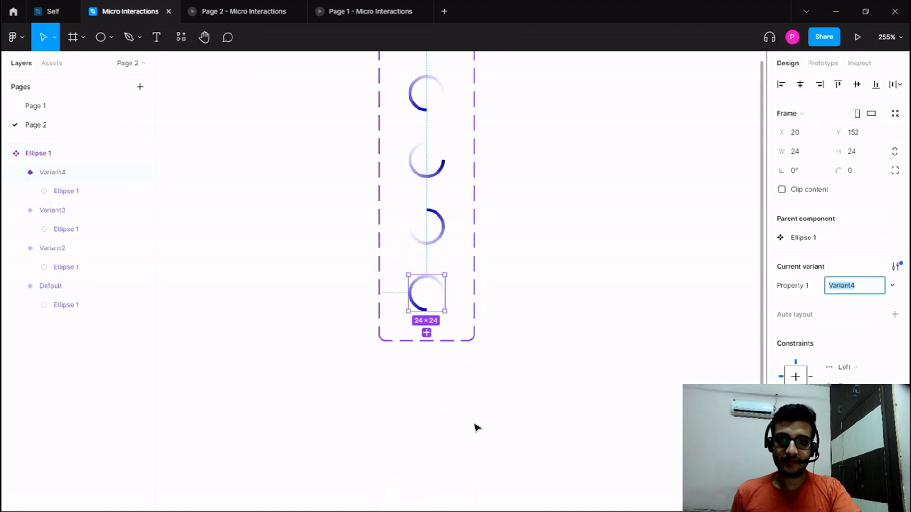
Rotate the ellipse inside the fourth variant so its arc sits a quarter turn beyond the third variant's.
left_click(59, 191)
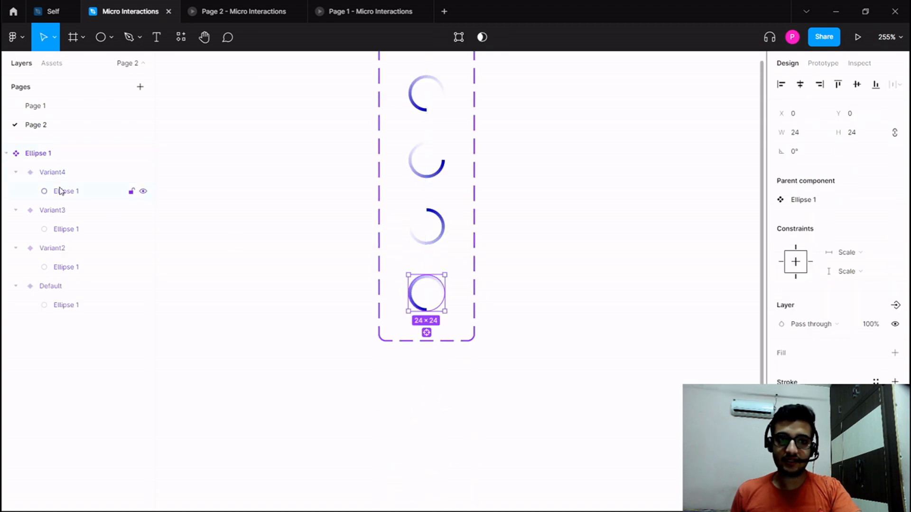
left_click(794, 154)
key("Return")
left_click(566, 235)
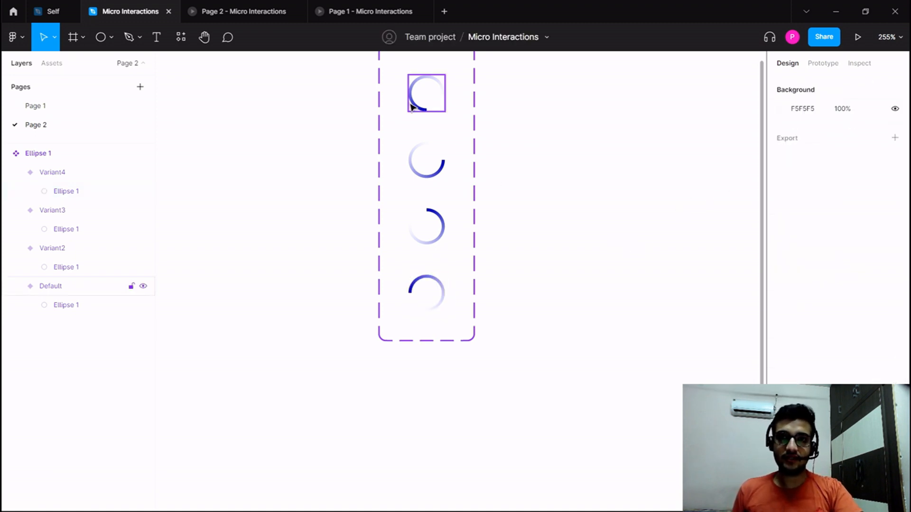
Create a prototype interaction from the Default variant to Variant2 and set its trigger to After delay.
scroll(427, 200, "up", 2)
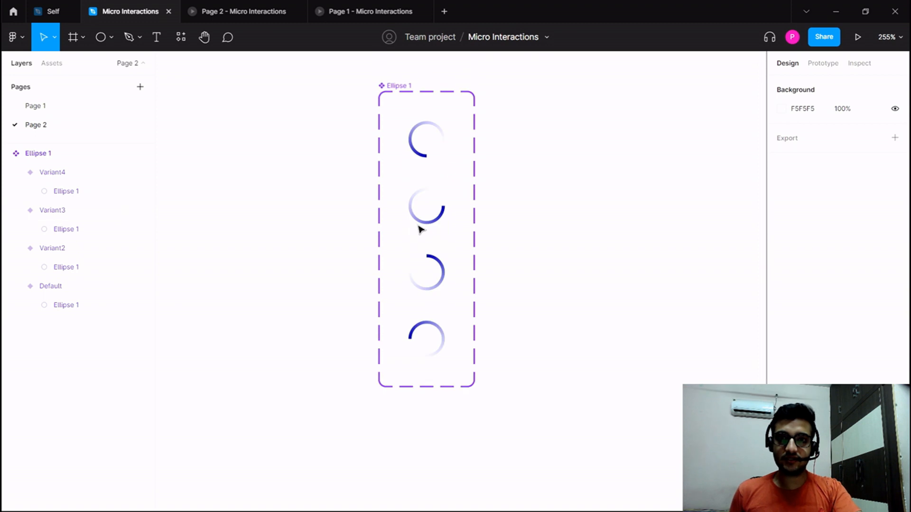
left_click(818, 74)
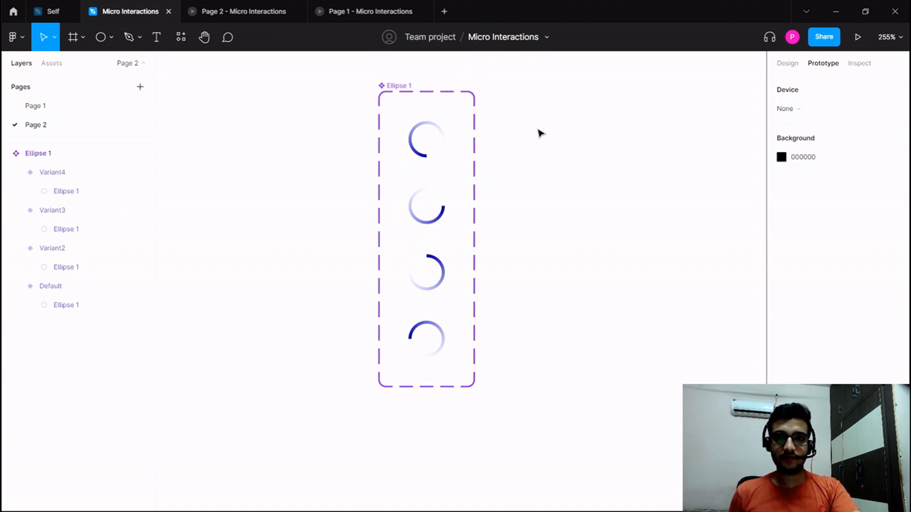
left_click(435, 142)
left_click_drag(445, 140, 436, 199)
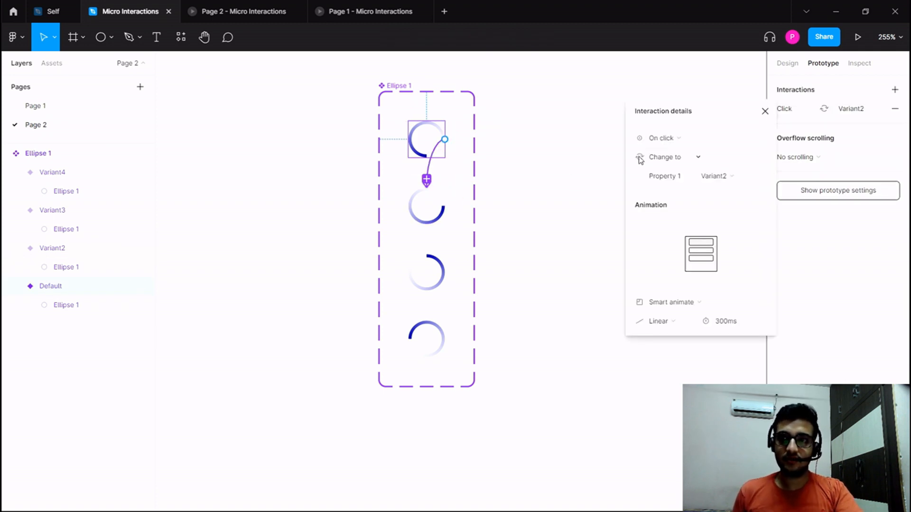
left_click(662, 141)
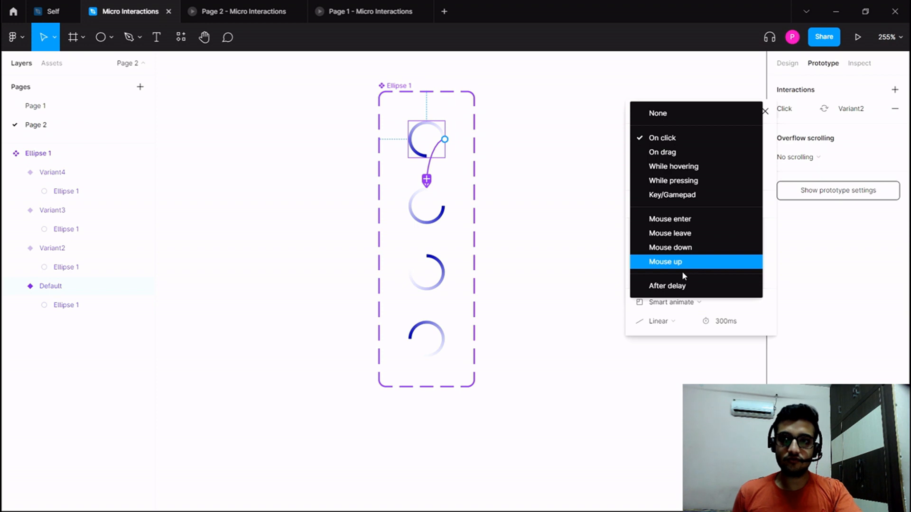
left_click(678, 285)
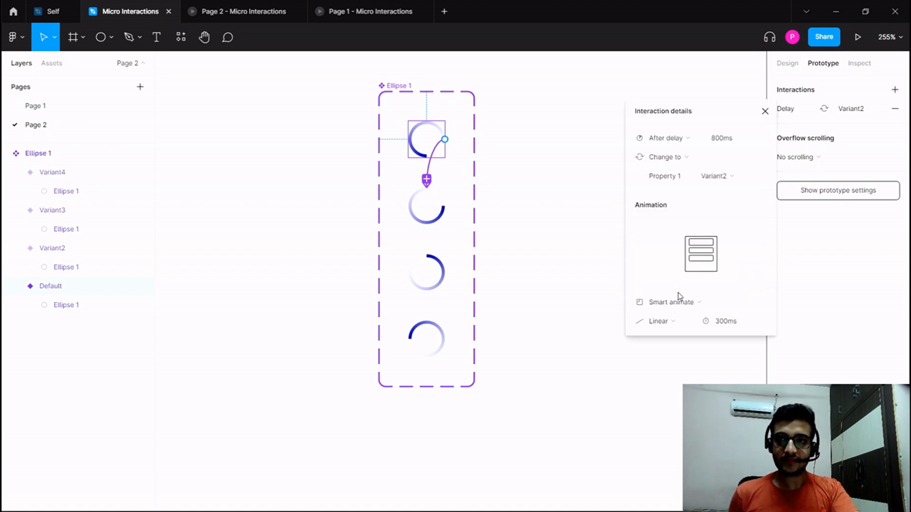
Review the animation type, duration and delay of the interaction from Default to Variant2.
left_click(684, 309)
left_click(683, 309)
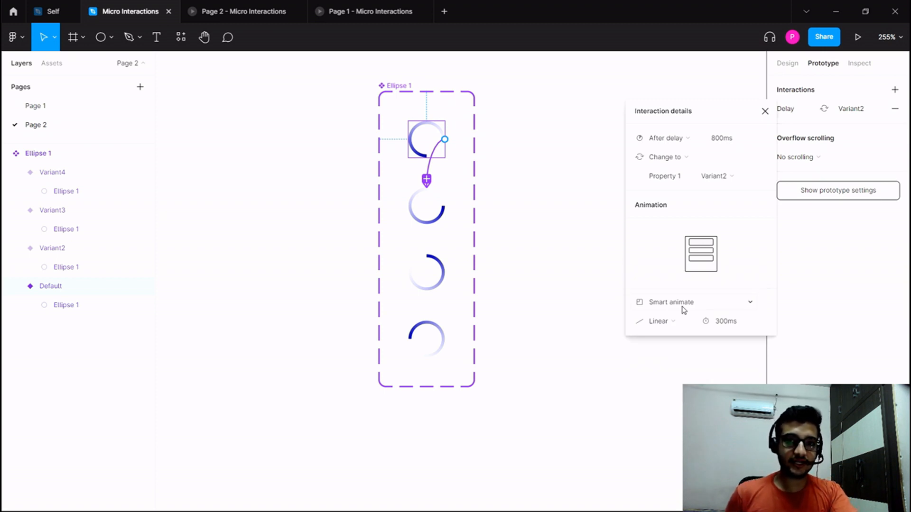
left_click(725, 327)
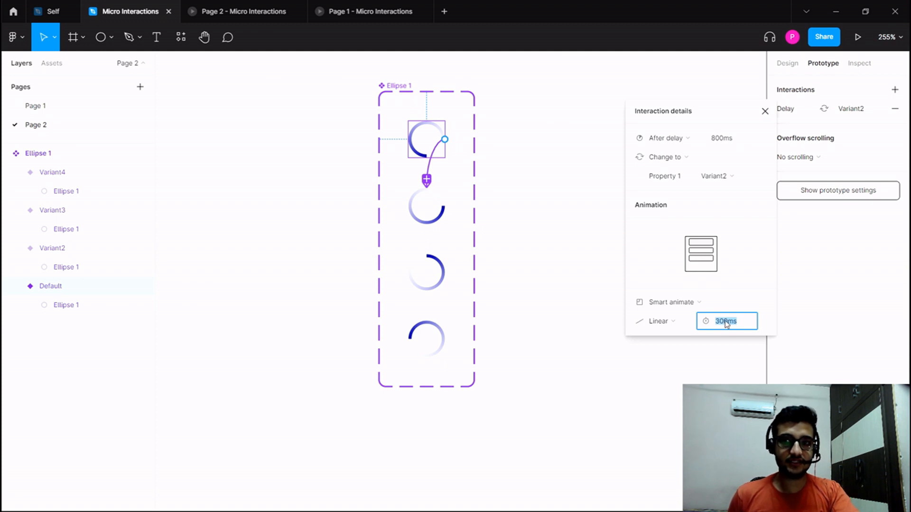
left_click(721, 140)
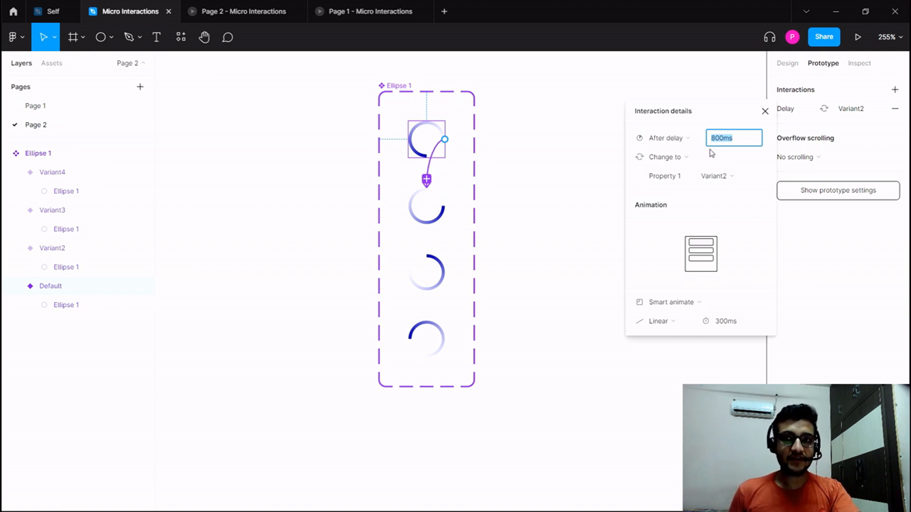
left_click(724, 327)
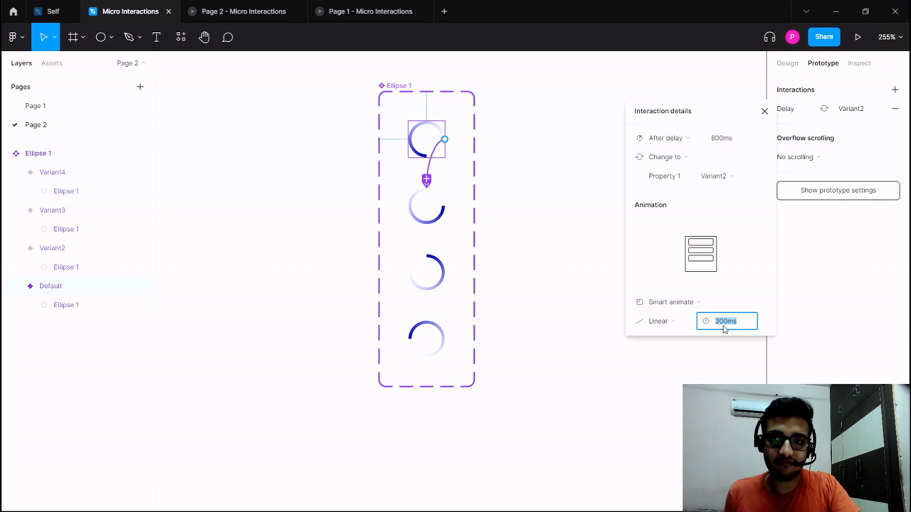
left_click(721, 141)
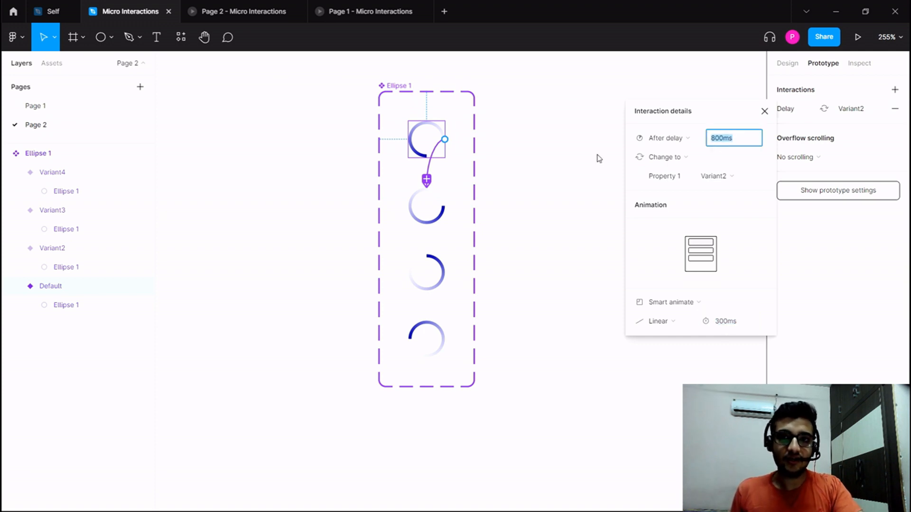
left_click(418, 203)
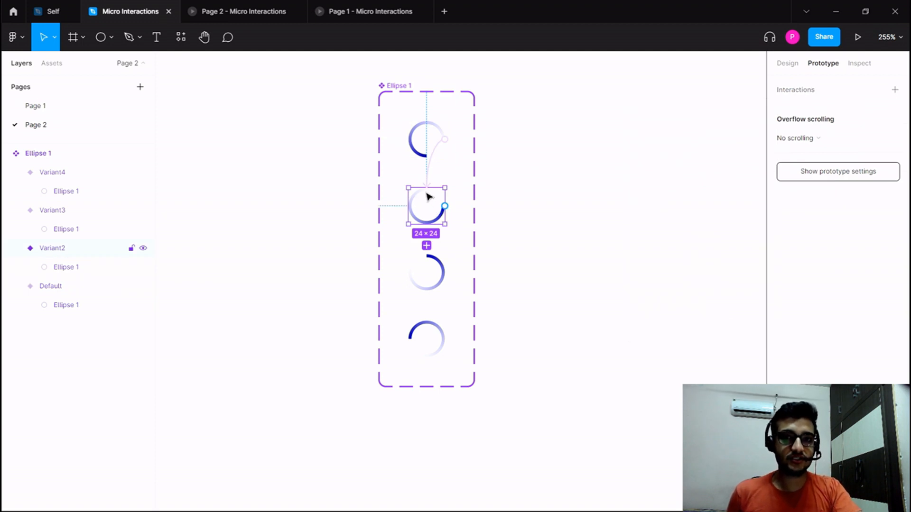
Set the delay of the Default variant's interaction to 1 ms.
left_click(422, 152)
left_click(785, 109)
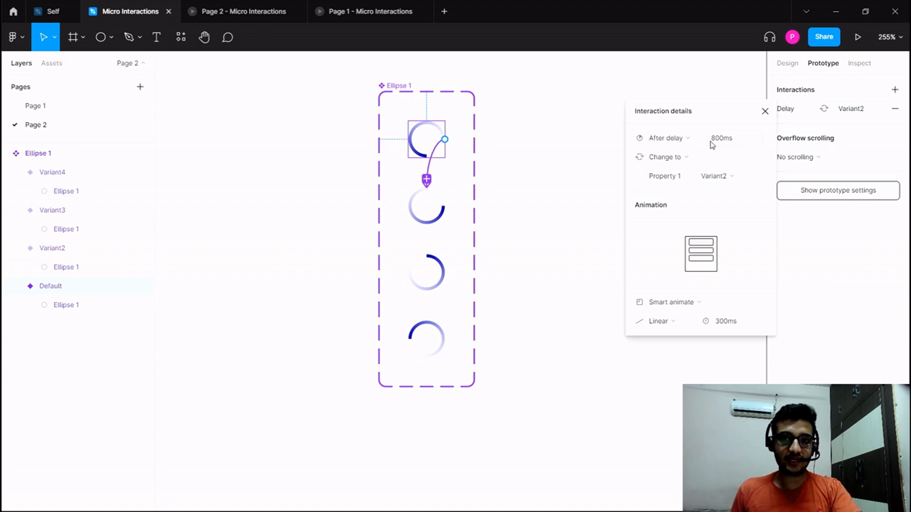
left_click(712, 143)
type("1")
key("Return")
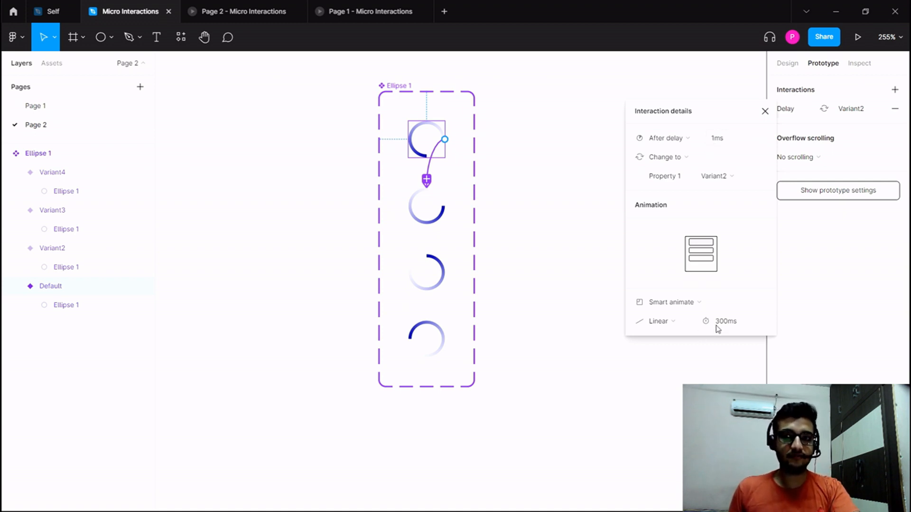
Create a prototype interaction from Variant2 to Variant3 with the After delay trigger.
left_click(444, 210)
left_click_drag(444, 207, 429, 270)
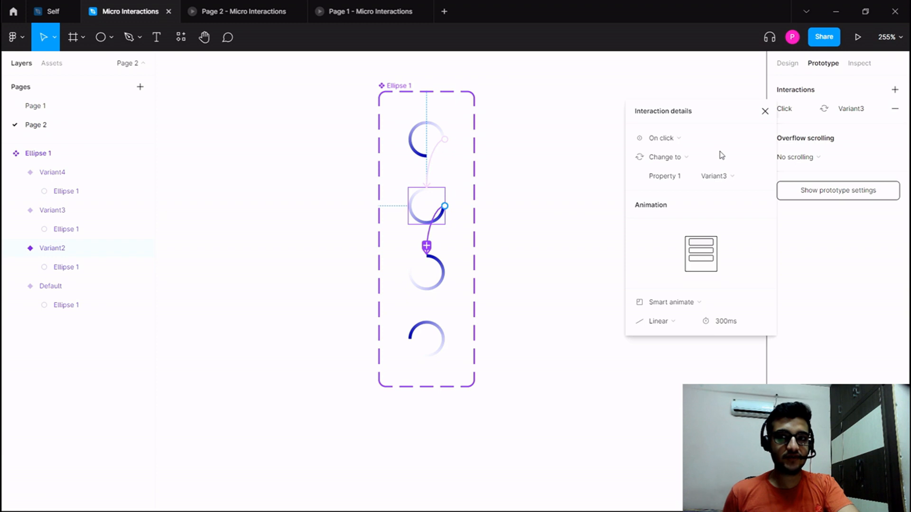
left_click(678, 148)
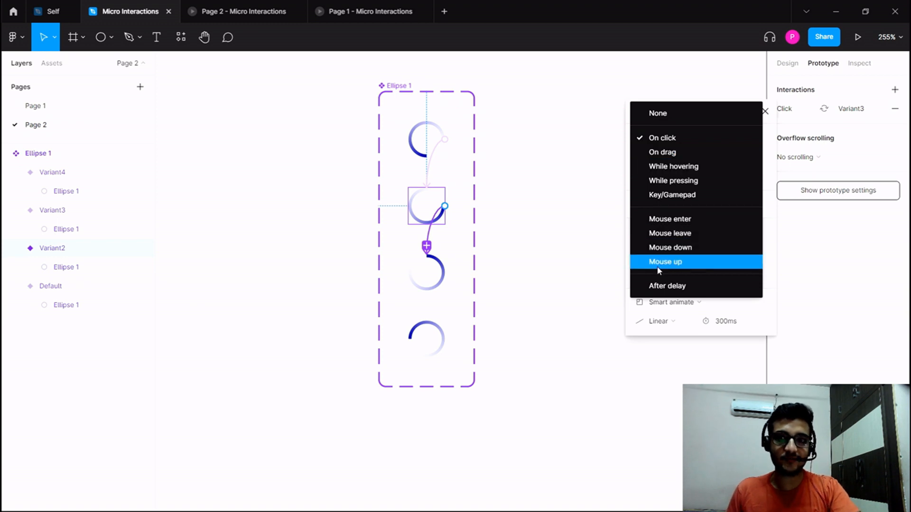
left_click(662, 283)
Set the delay of the interaction from Variant2 to Variant3 to 1 ms.
left_click(723, 143)
type("1m")
key("Return")
left_click(724, 144)
type("1")
key("Return")
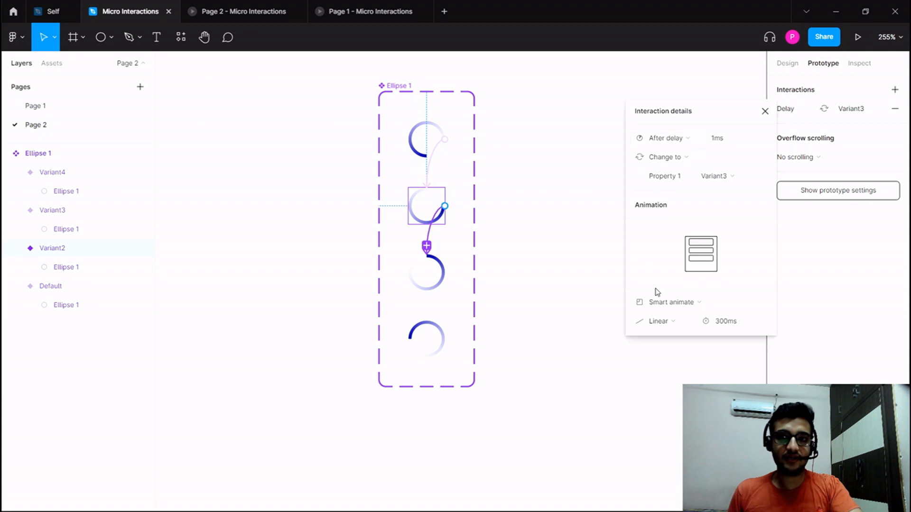
Choose Smart animate with Linear easing for the transition from Variant2 to Variant3.
left_click(665, 302)
left_click(664, 302)
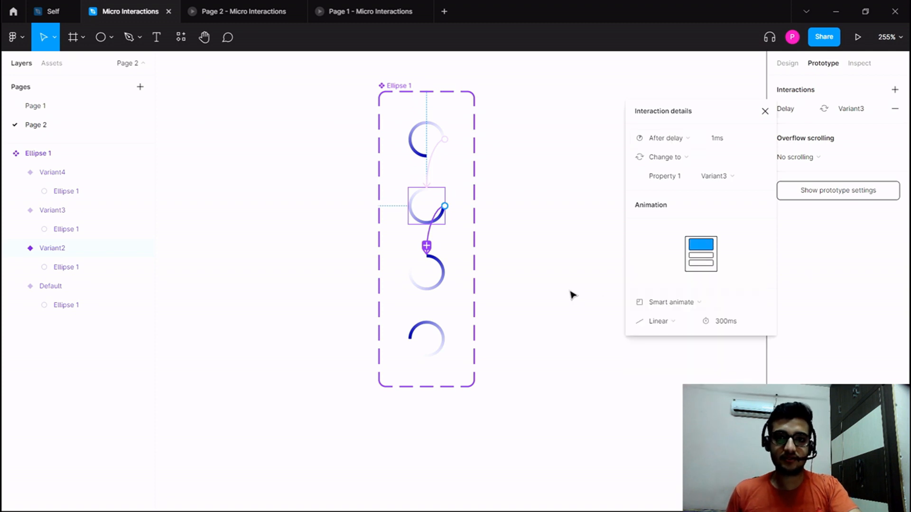
left_click(666, 322)
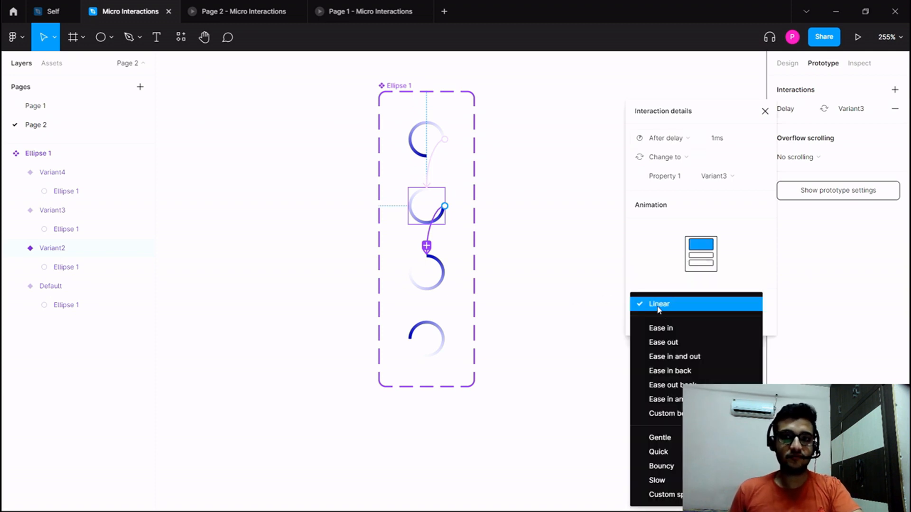
left_click(658, 306)
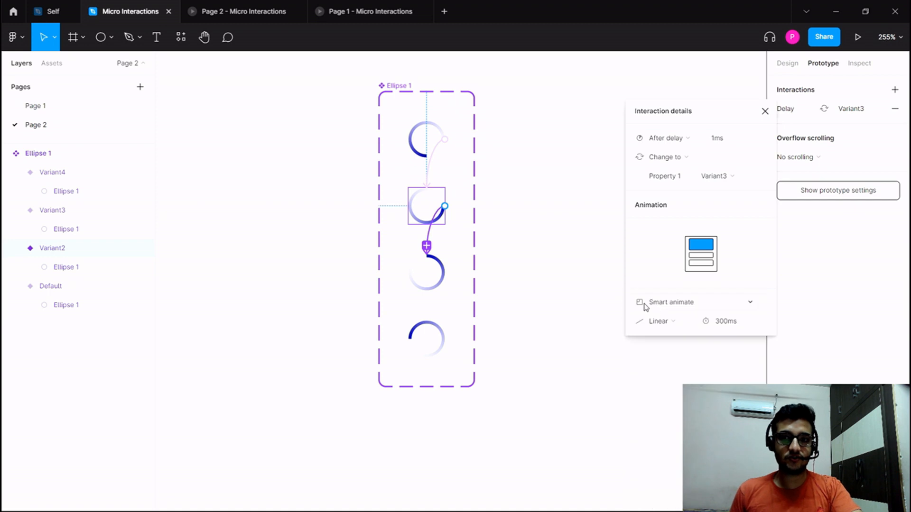
Create a prototype interaction from Variant3 to Variant4 with the After delay trigger.
left_click(441, 269)
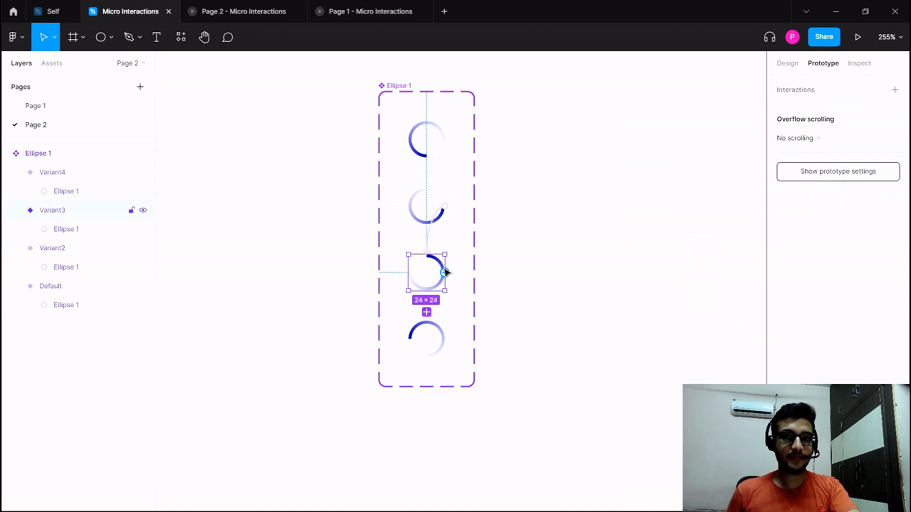
left_click_drag(444, 272, 425, 329)
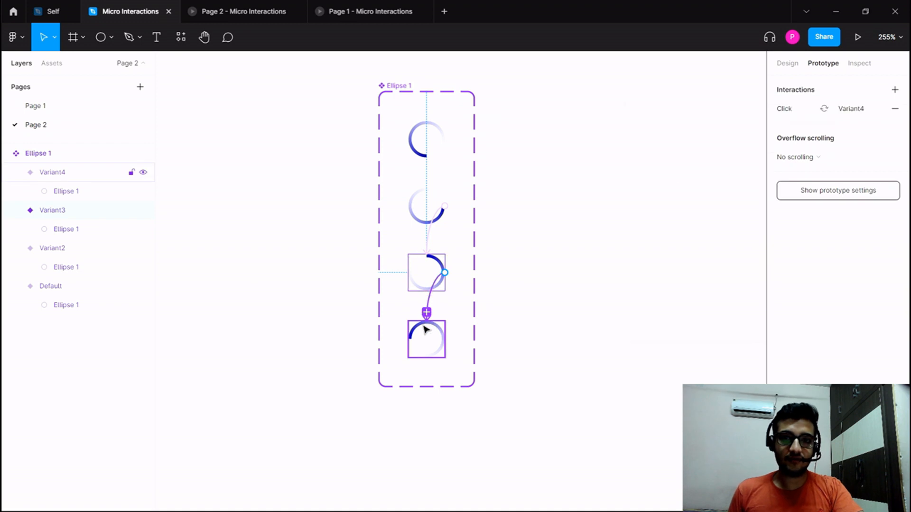
left_click(669, 138)
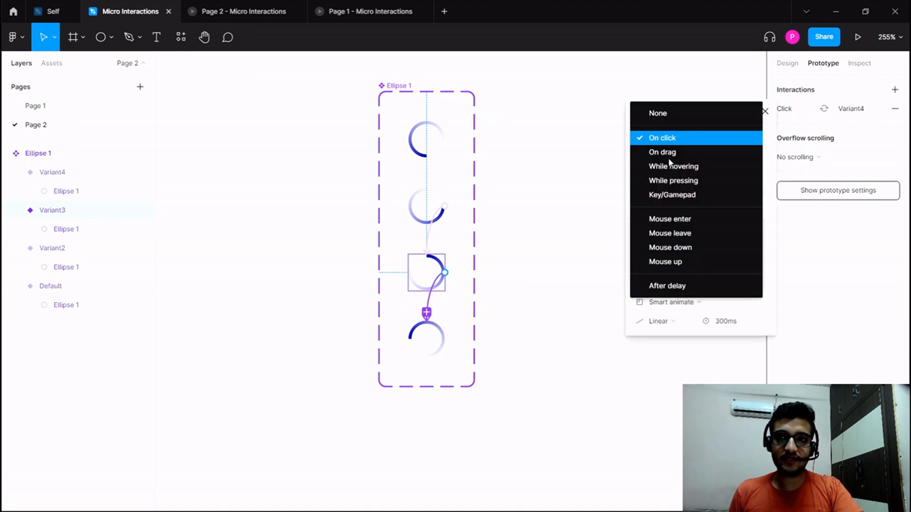
left_click(689, 286)
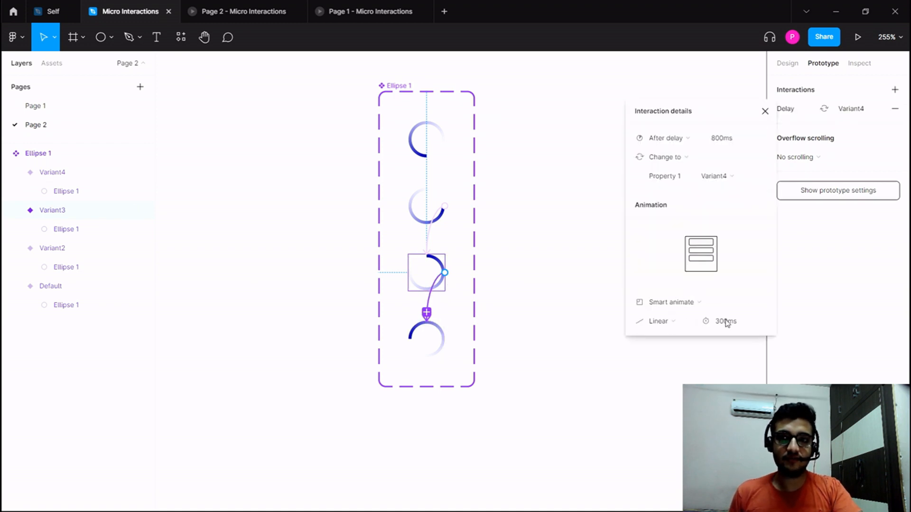
Set the delay of the interaction from Variant3 to Variant4 to 1 ms.
left_click(709, 144)
type("1")
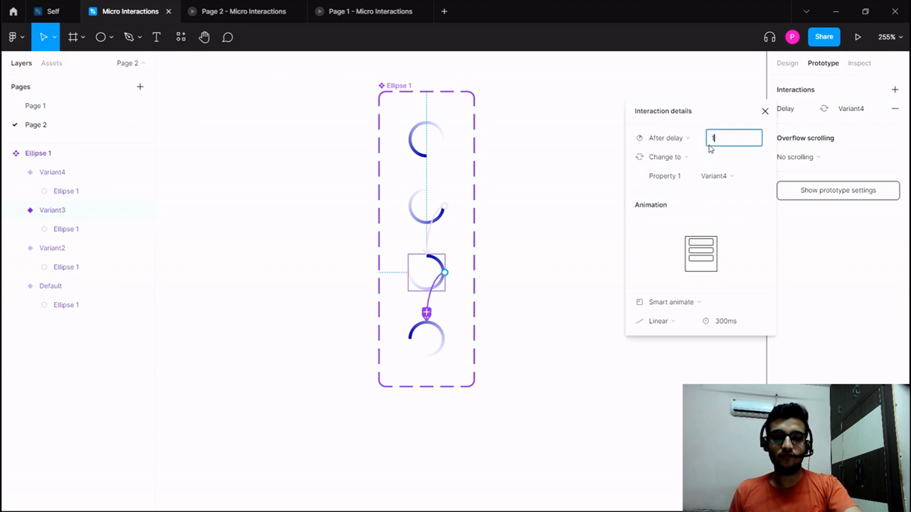
type("m")
key("Return")
left_click(715, 142)
type("1")
key("Return")
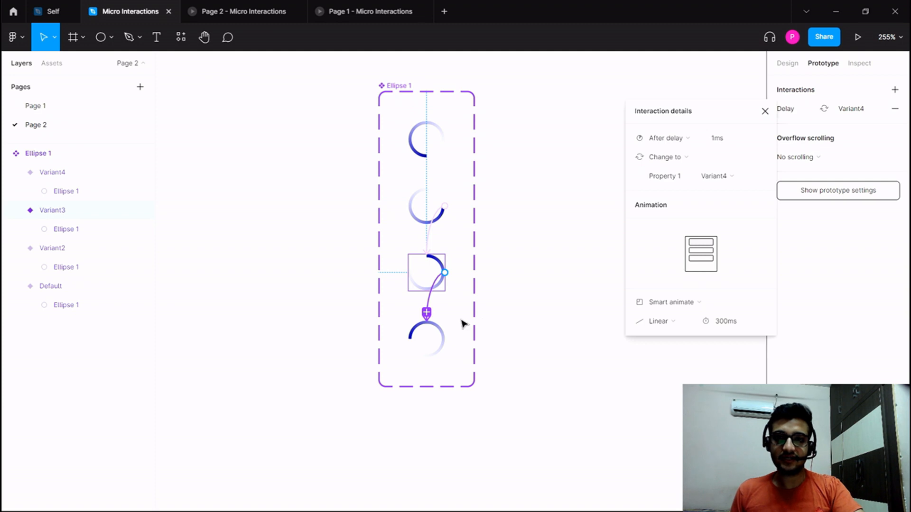
Create a prototype interaction from Variant4 back to Default with the After delay trigger set to 1 ms.
left_click(444, 338)
left_click_drag(445, 339, 430, 140)
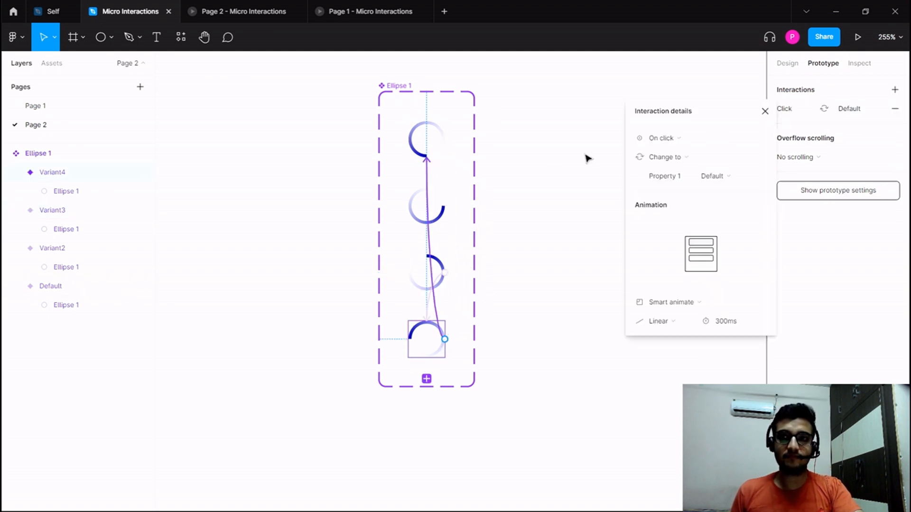
left_click(665, 138)
left_click(655, 286)
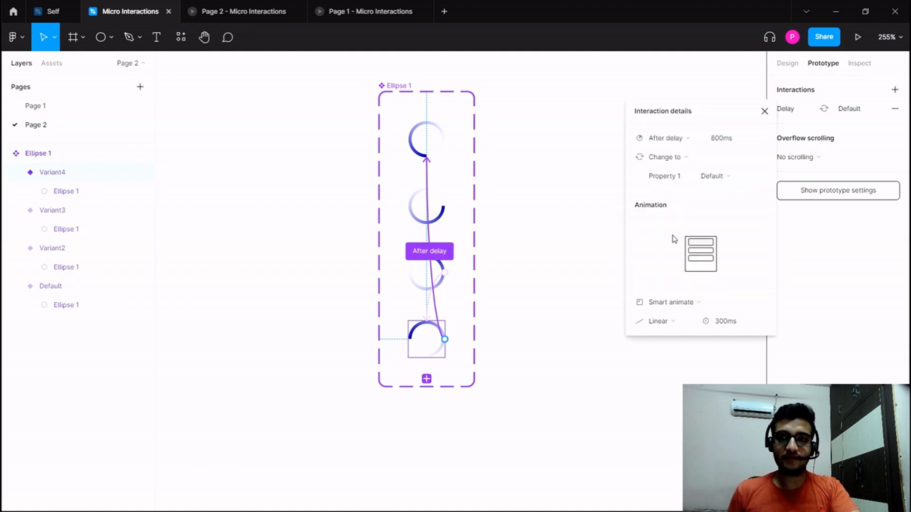
left_click(712, 141)
type("1")
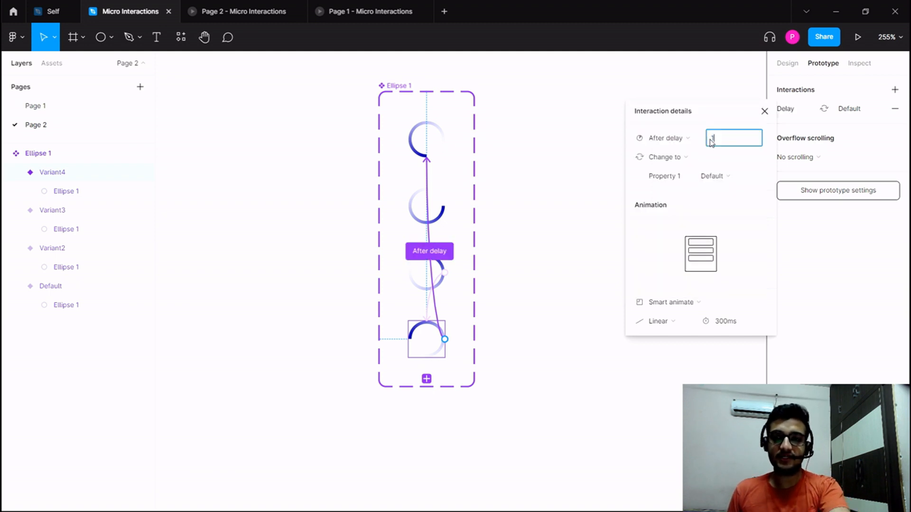
key("Return")
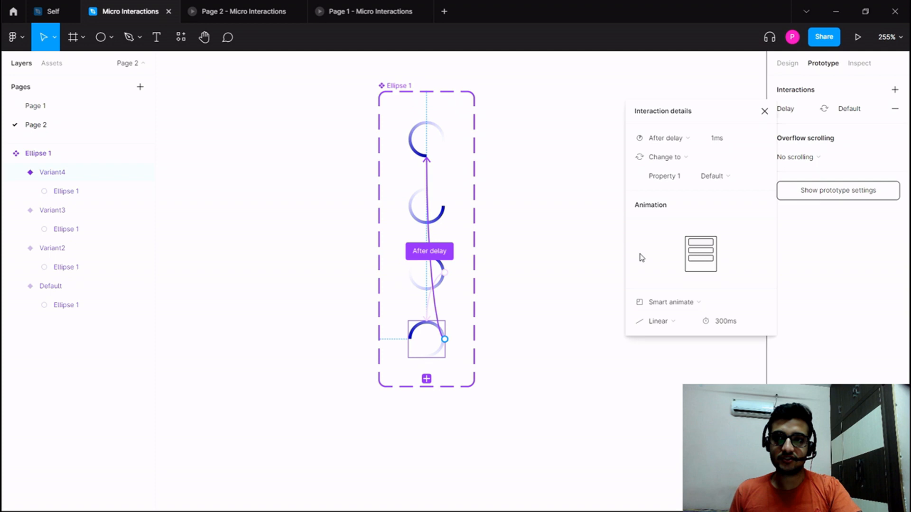
left_click(581, 178)
Draw a frame of about 181 × 201 beside the Ellipse 1 component set.
left_click_drag(558, 196, 519, 201)
scroll(511, 212, "down", 2)
scroll(484, 184, "up", 5)
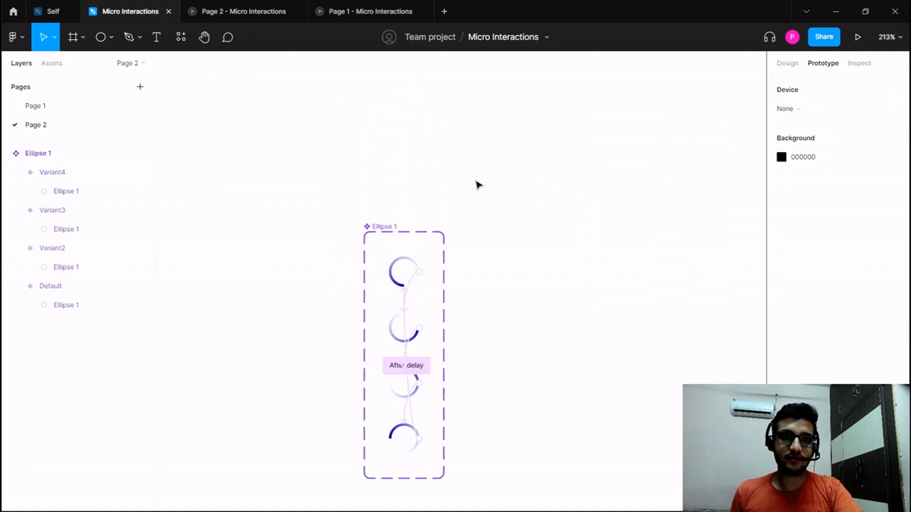
scroll(478, 183, "down", 2)
left_click(55, 38)
left_click(69, 38)
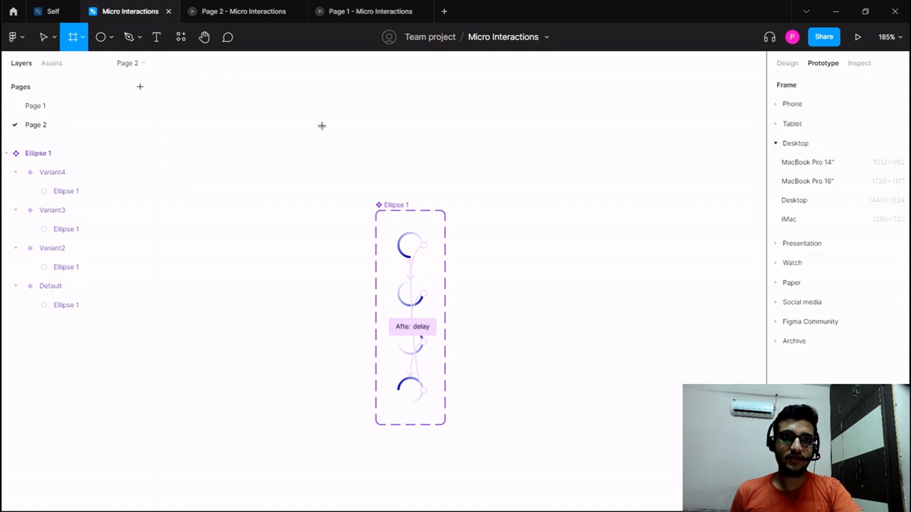
left_click_drag(481, 210, 680, 433)
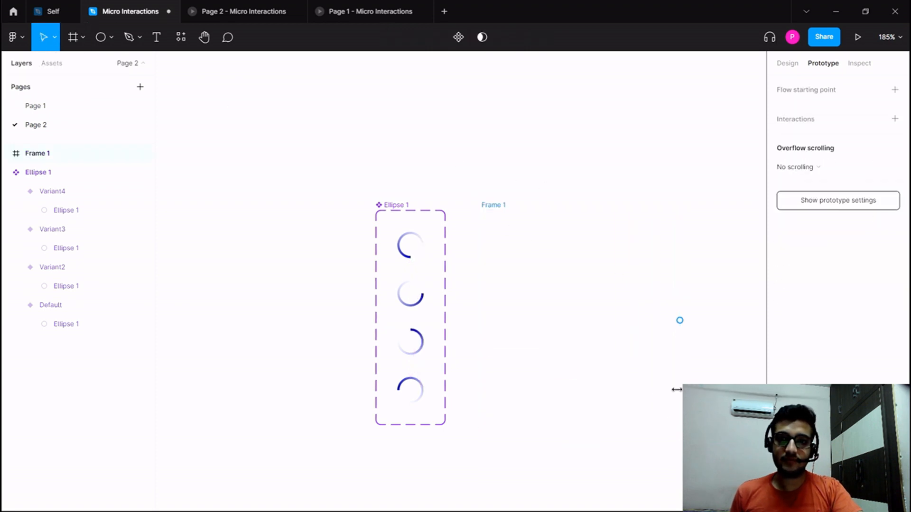
Paste a copy of the Default ring variant into Frame 1 and centre it horizontally and vertically.
left_click(423, 252)
key("ctrl+c")
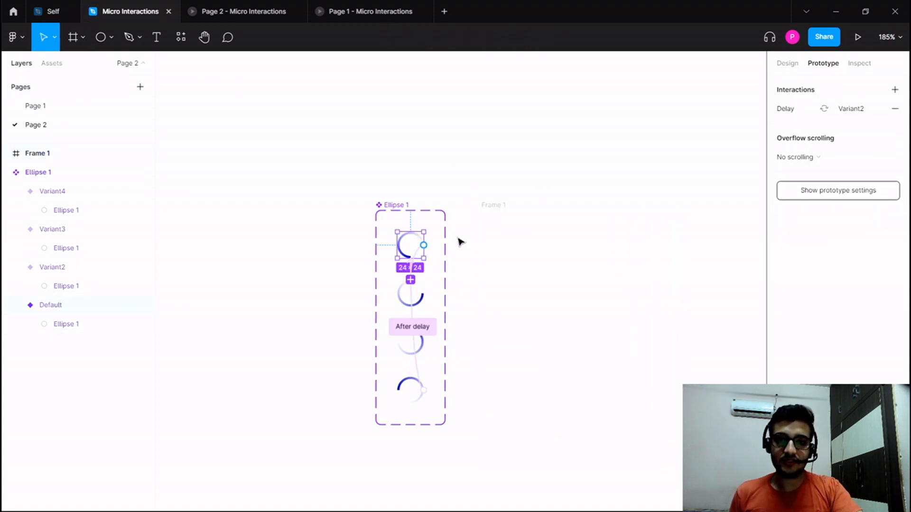
left_click(492, 206)
key("ctrl+v")
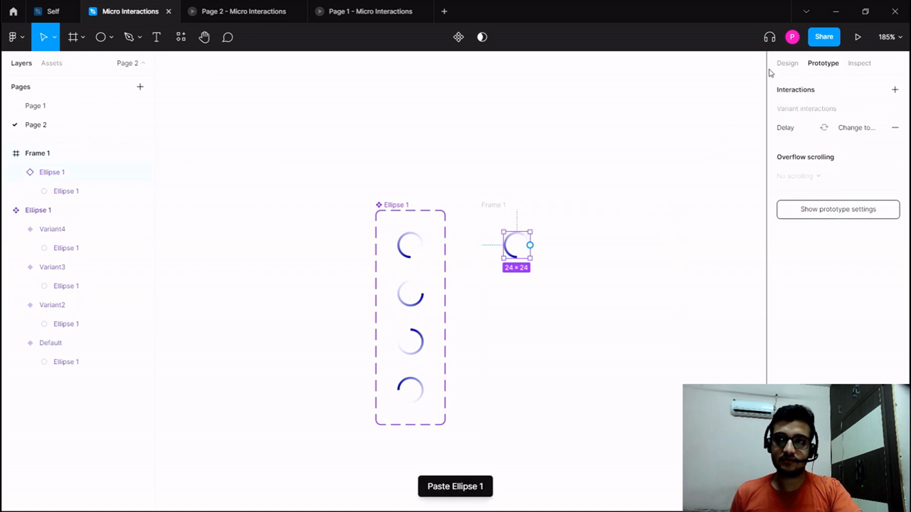
left_click(787, 63)
left_click(800, 86)
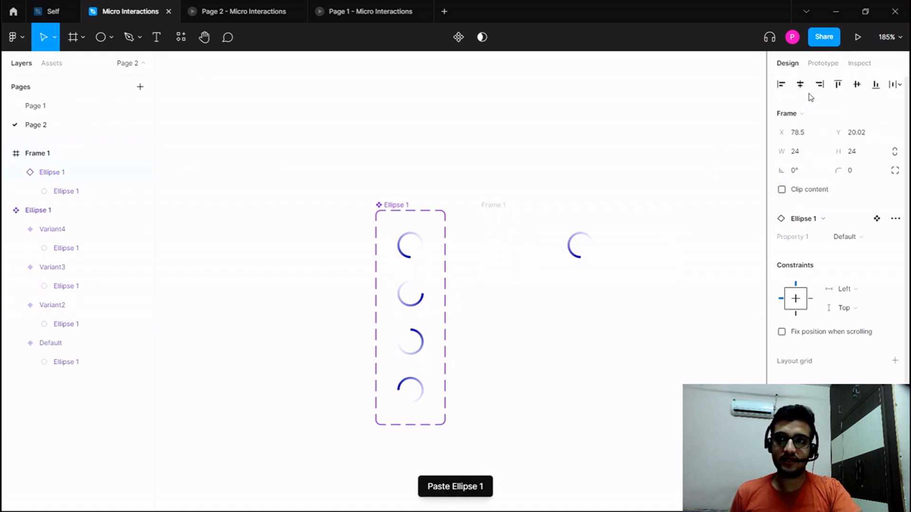
left_click(857, 86)
Present Frame 1 as a prototype and enlarge the preview to check the spinner animation.
left_click(506, 206)
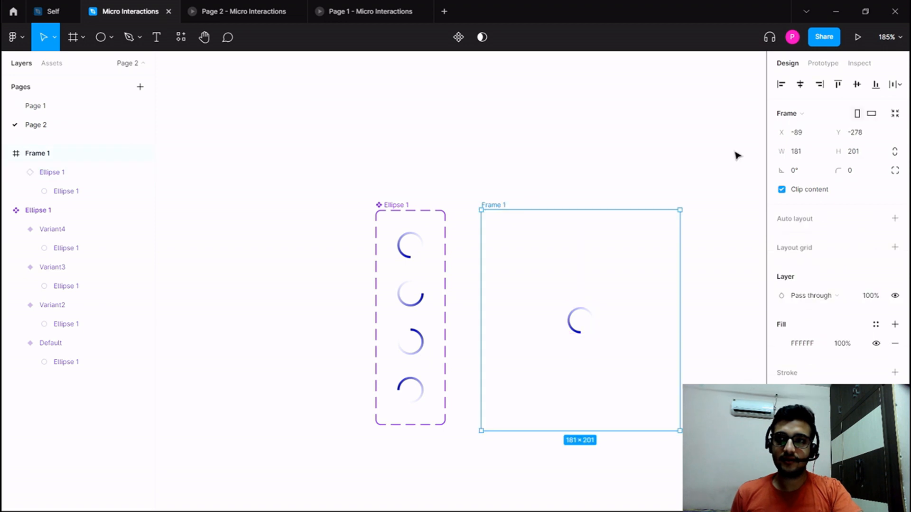
left_click(858, 37)
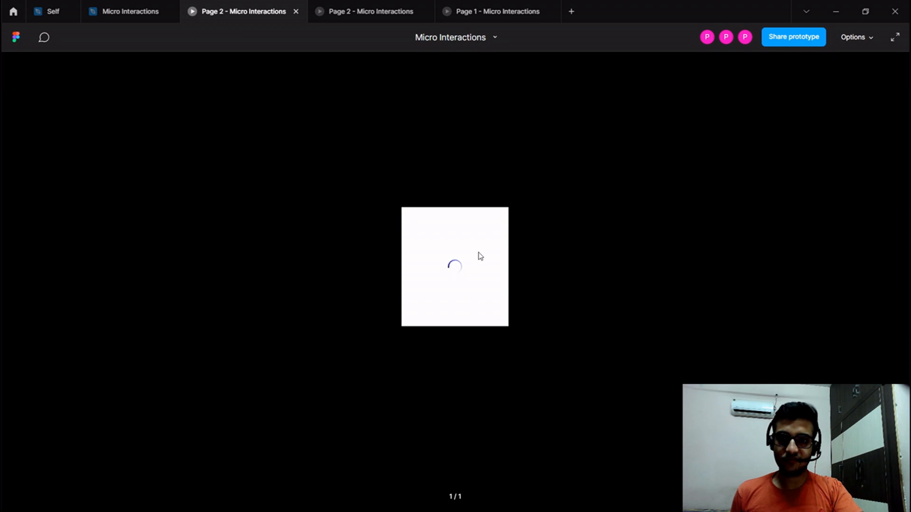
left_click(853, 39)
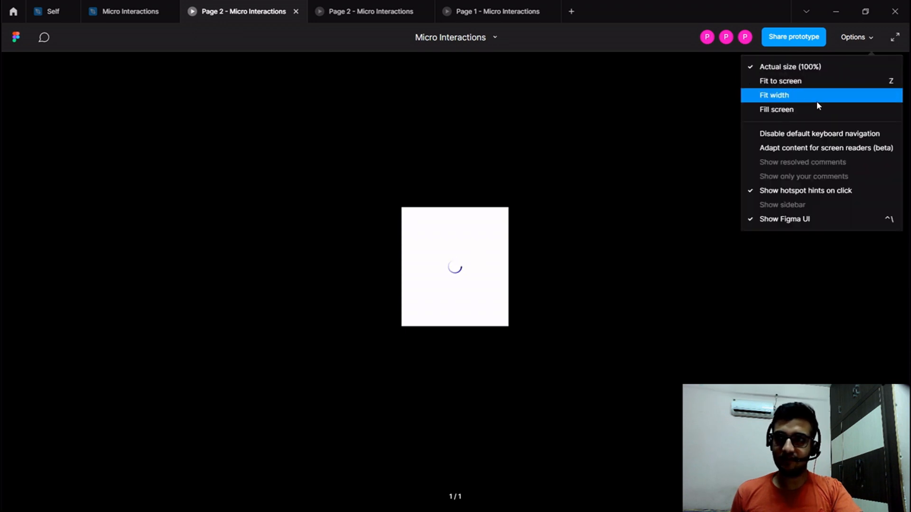
left_click(805, 117)
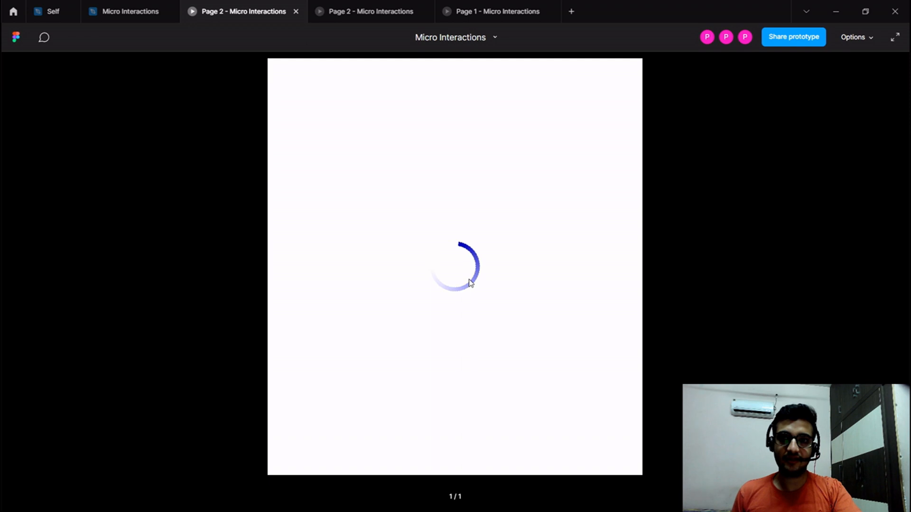
Set the delay of the interaction from Default to Variant2 to 2000 ms and check it in the prototype preview.
left_click(107, 5)
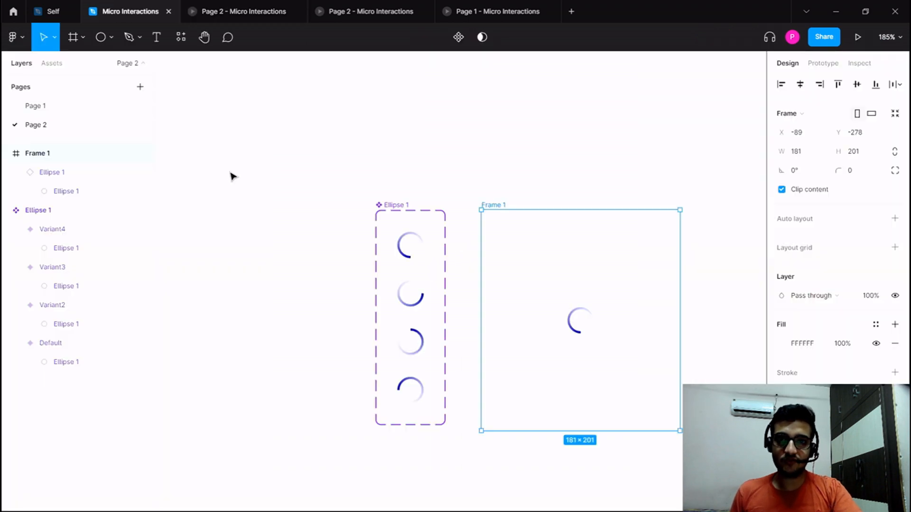
left_click(315, 230)
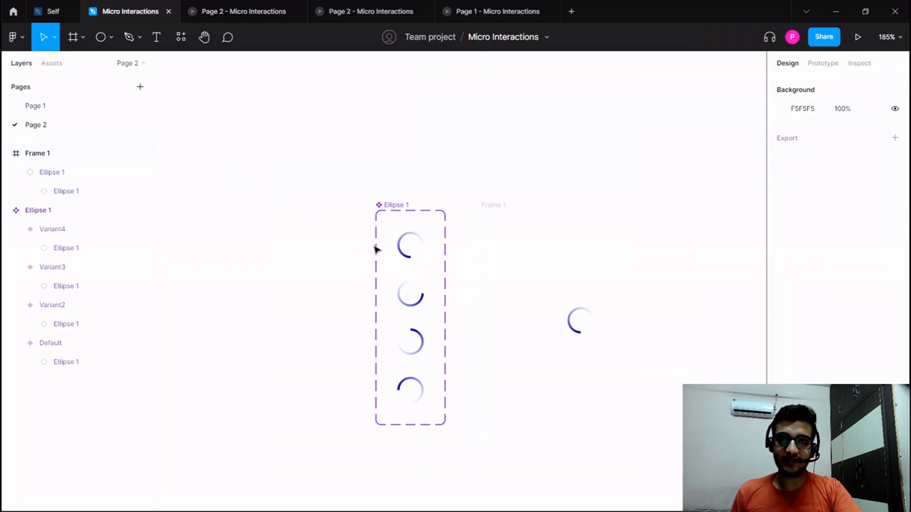
left_click(405, 254)
left_click(823, 63)
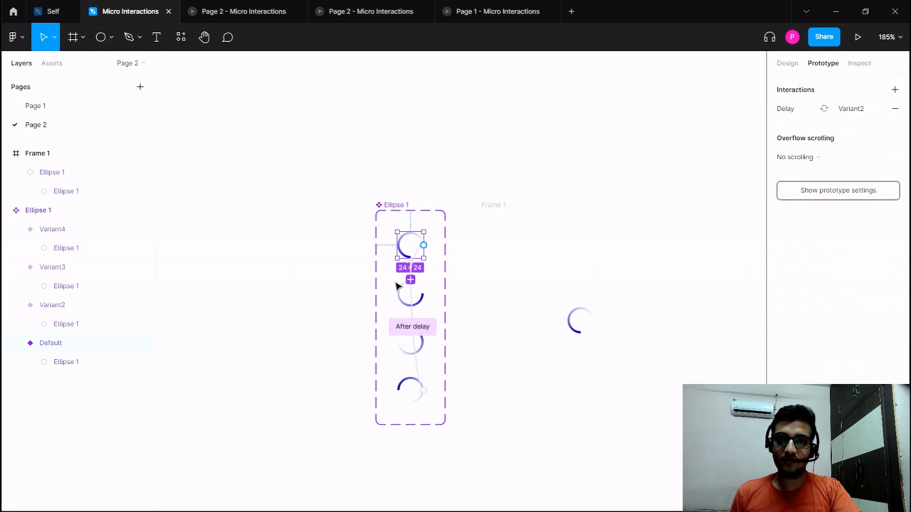
left_click(780, 109)
left_click(716, 142)
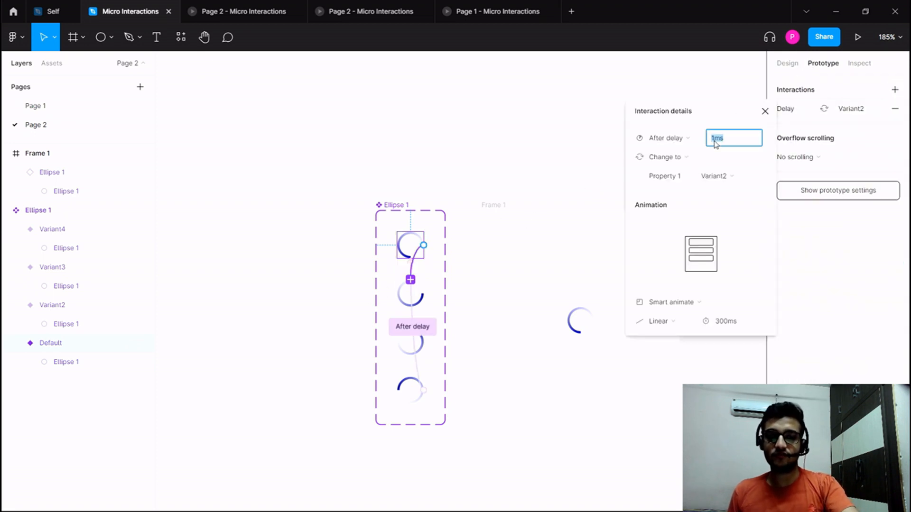
type("200")
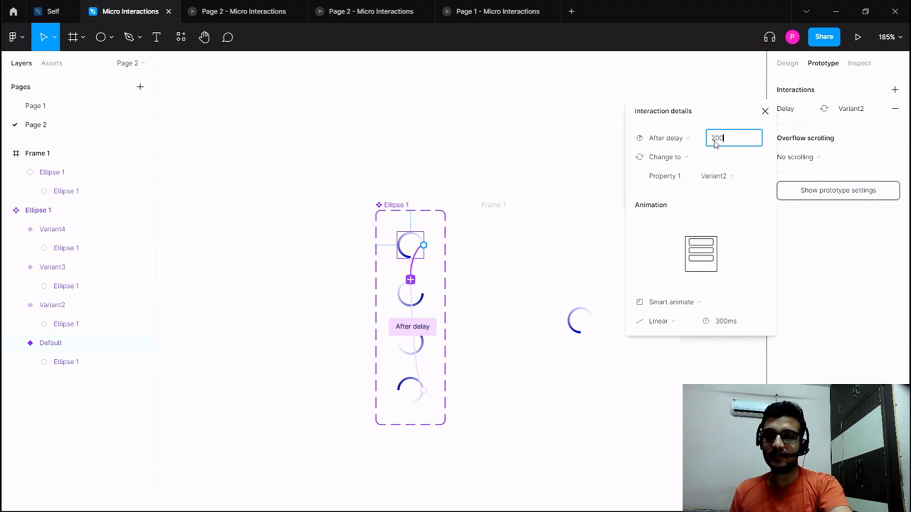
type("0")
key("Return")
left_click(542, 152)
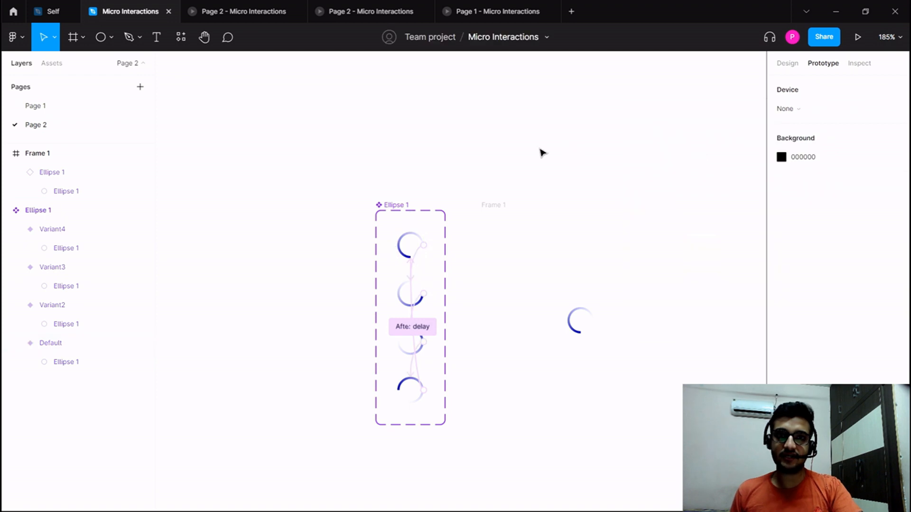
left_click(219, 11)
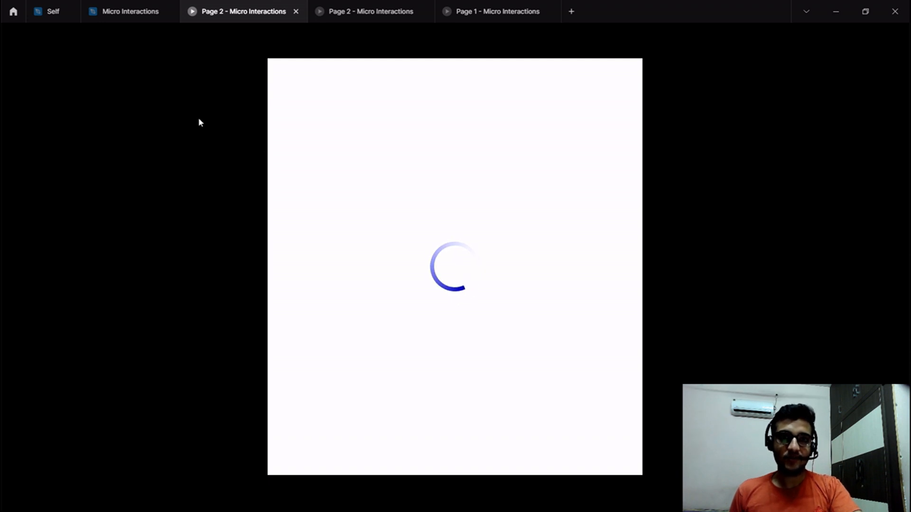
Set the delay of the interaction from Default to Variant2 back to 1 ms and check the prototype preview.
left_click(130, 11)
left_click(417, 247)
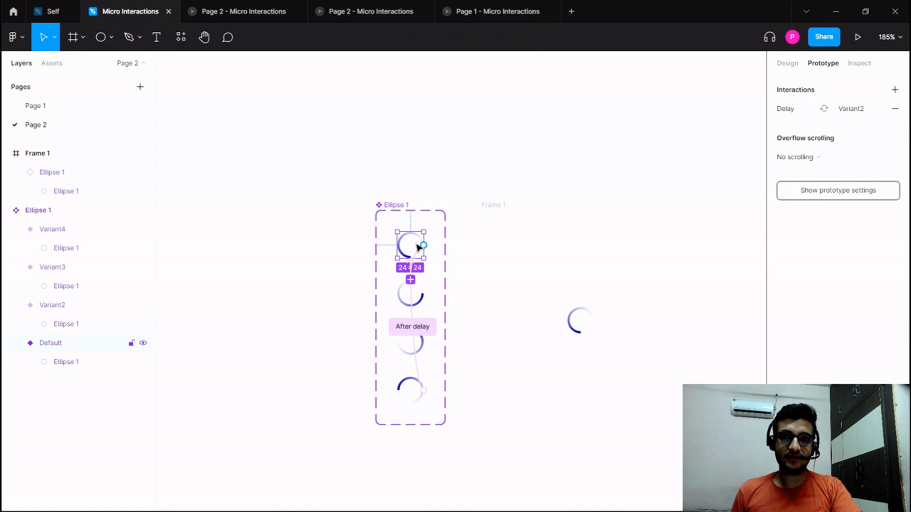
left_click(795, 118)
left_click(727, 139)
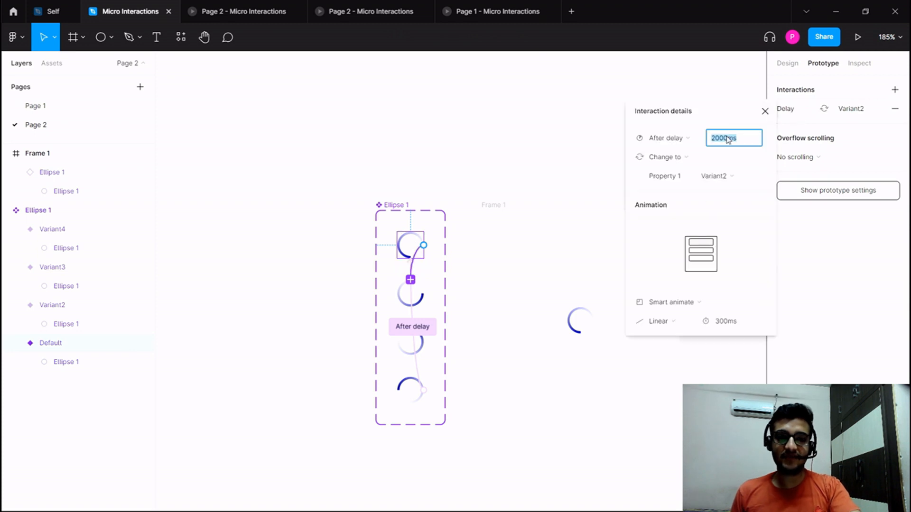
type("1")
key("Return")
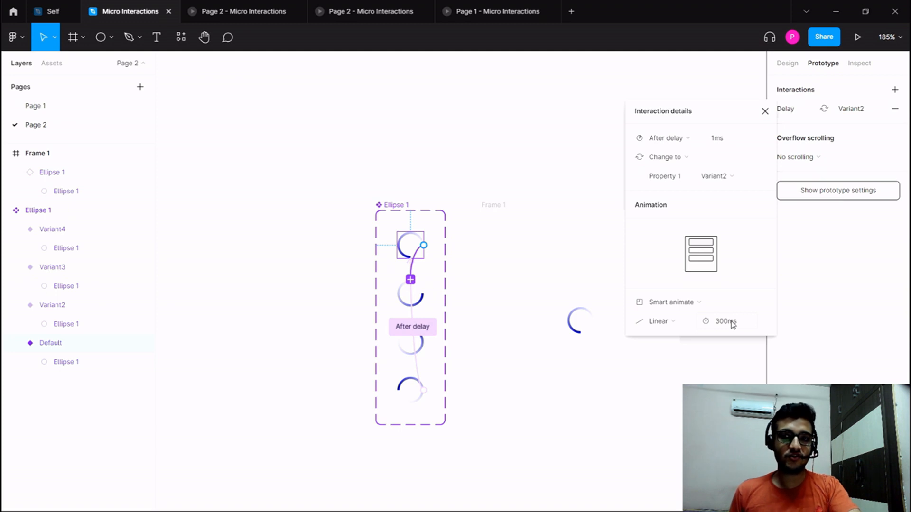
left_click(523, 207)
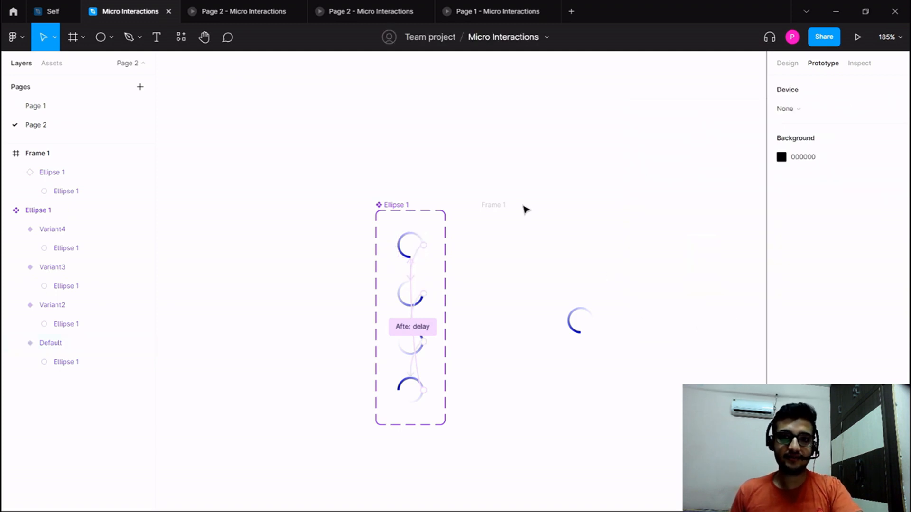
left_click(250, 16)
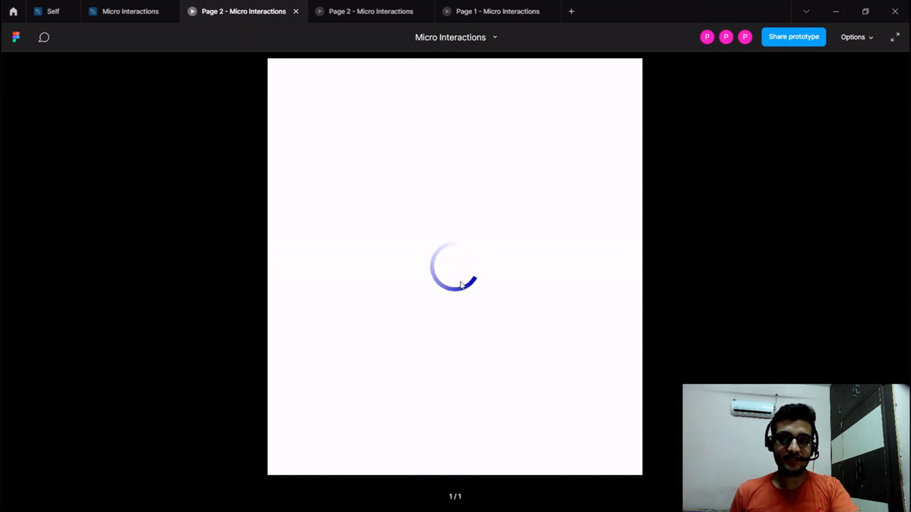
Review the Page 1 prototype preview for the example spinner with its animated Installing text.
left_click(147, 5)
key("space")
left_click_drag(298, 206, 278, 194)
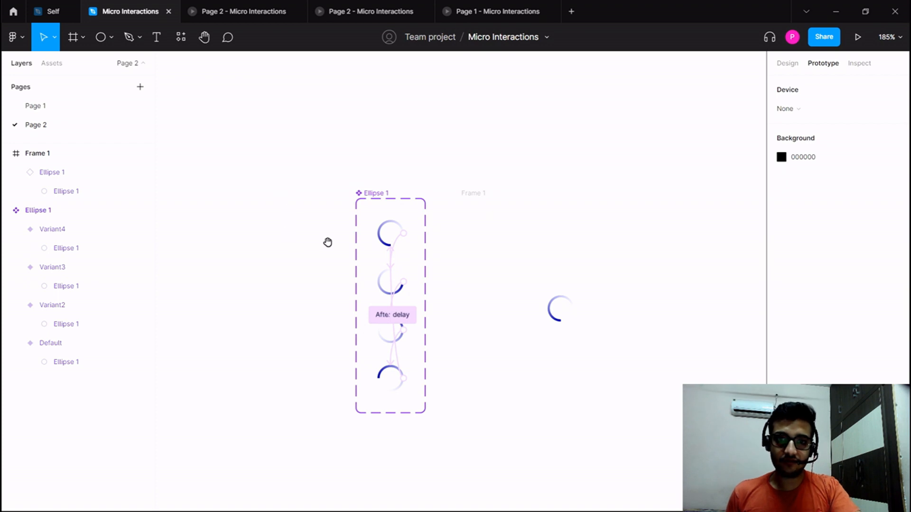
left_click(337, 6)
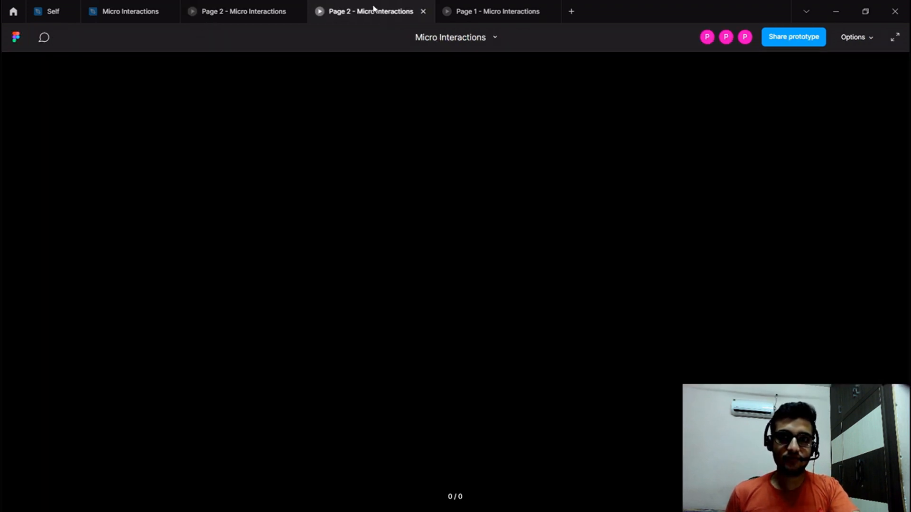
left_click(454, 11)
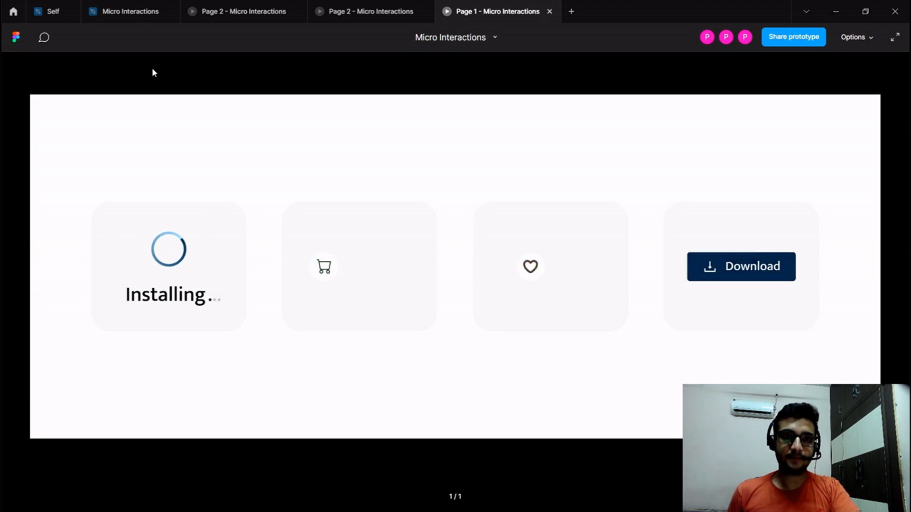
left_click(136, 11)
Add the text "Loading" on the empty canvas beside the Ellipse 1 component set.
scroll(303, 239, "left", 3)
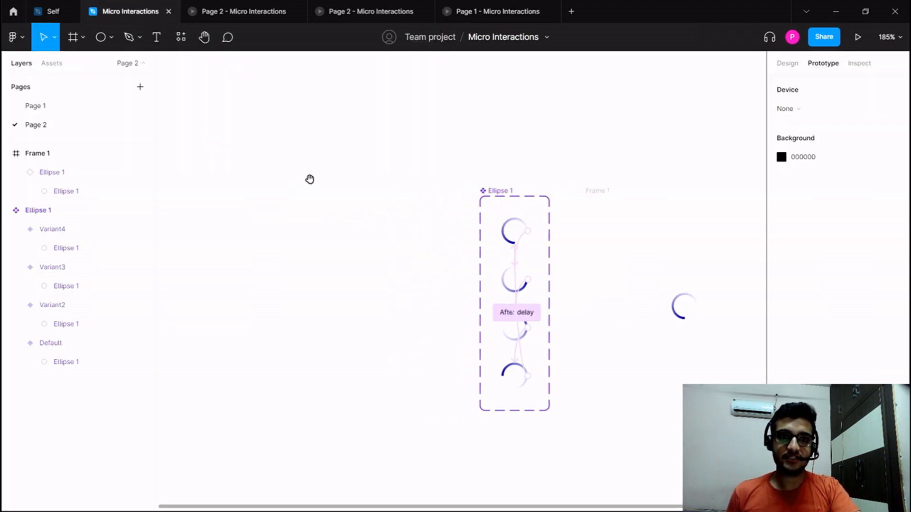
scroll(309, 179, "left", 2)
left_click(156, 37)
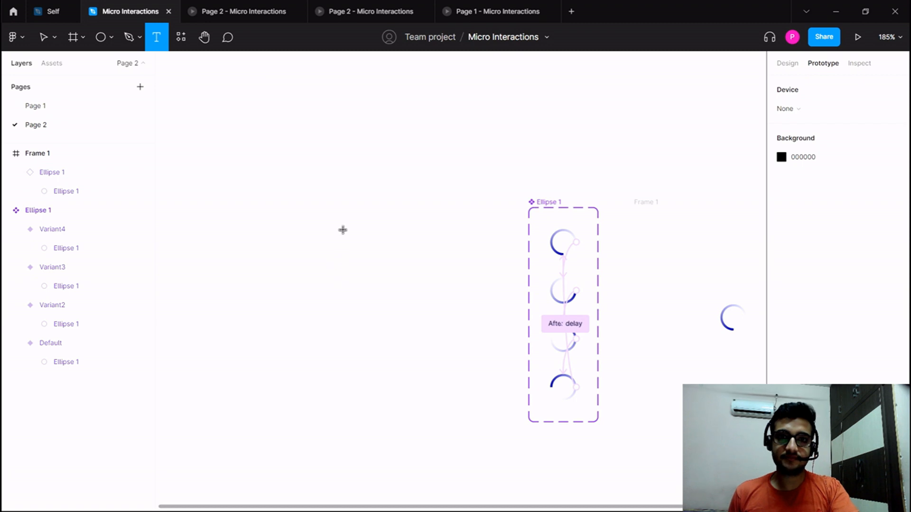
left_click(343, 231)
type("Loading")
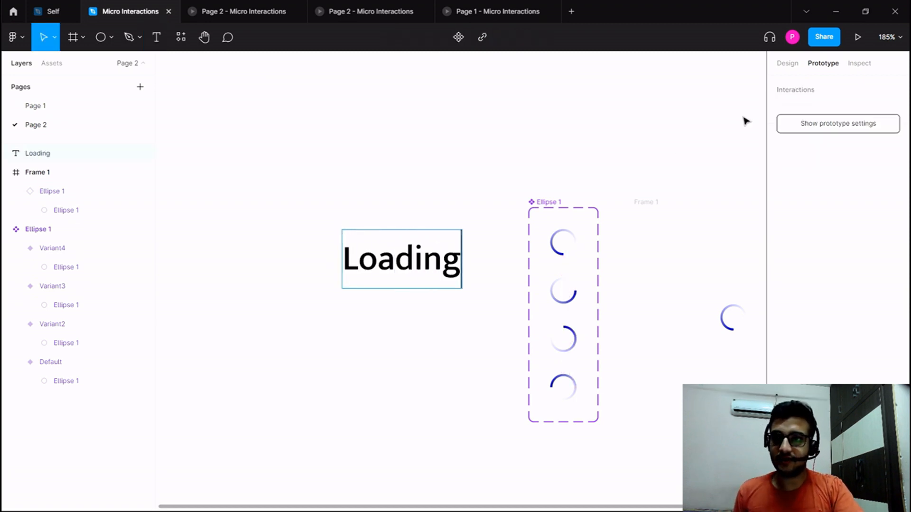
Set the font size of the Loading text to 24.
left_click(788, 64)
left_click(879, 272)
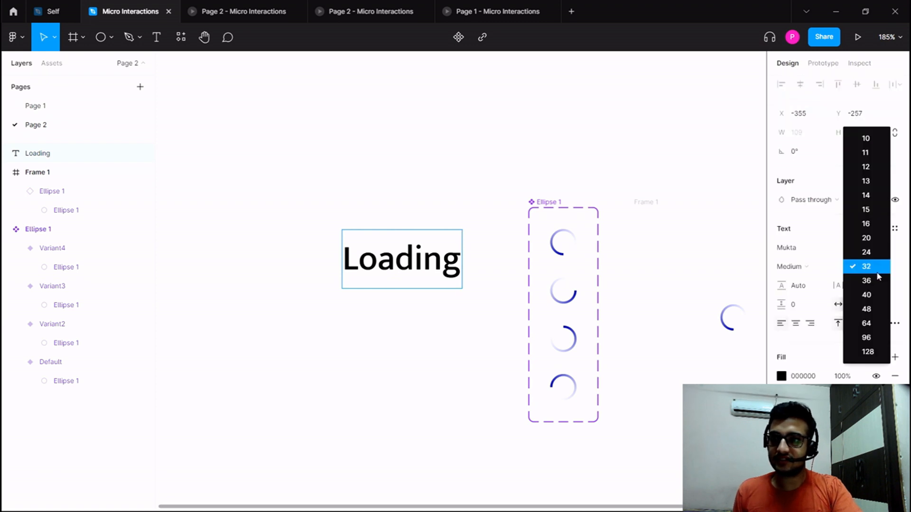
left_click(874, 266)
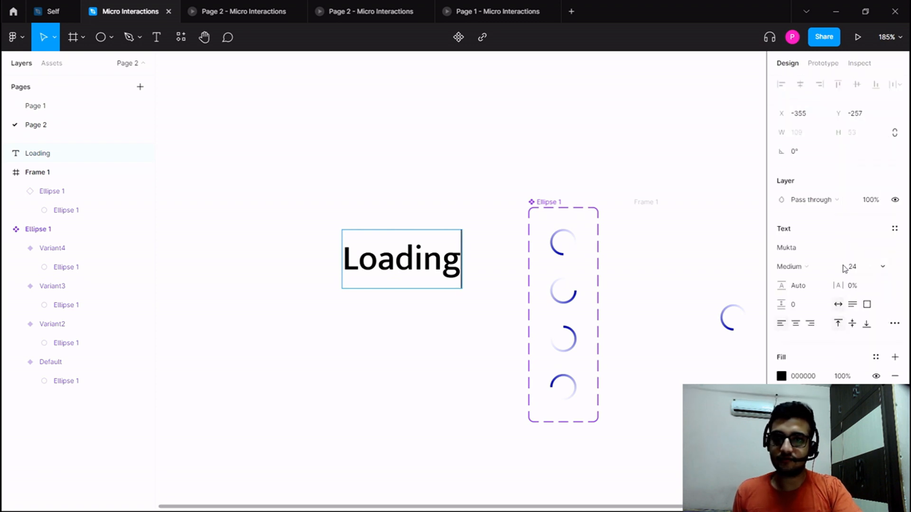
key("Escape")
left_click(888, 269)
left_click(854, 252)
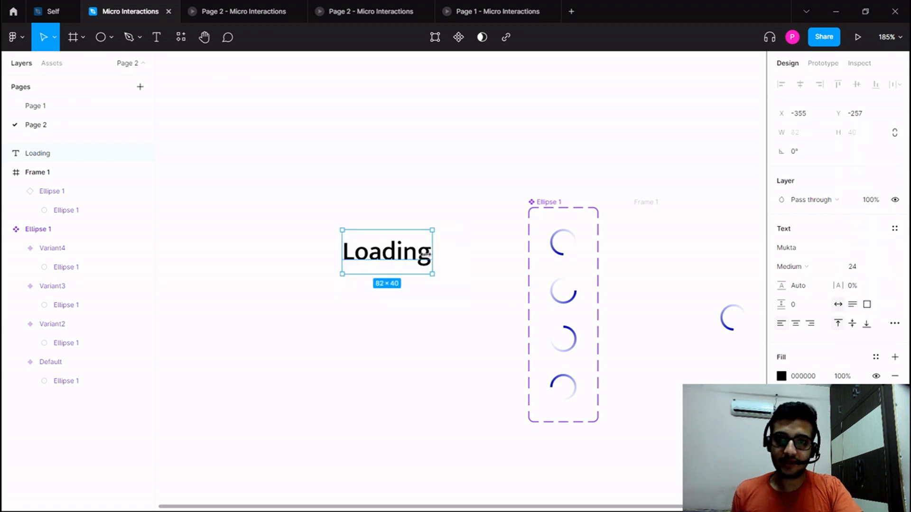
Wrap the Loading text in an auto layout frame and convert that frame into a component.
left_click_drag(392, 266, 364, 271)
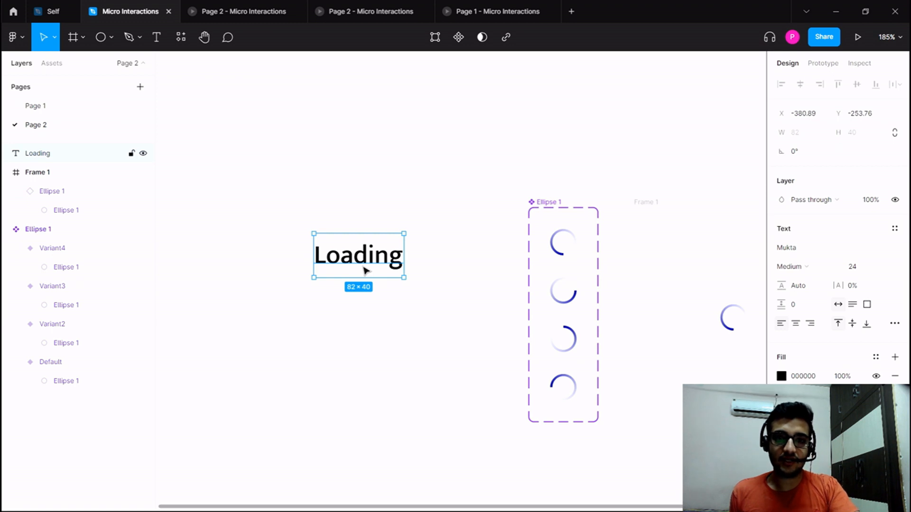
key("shift+a")
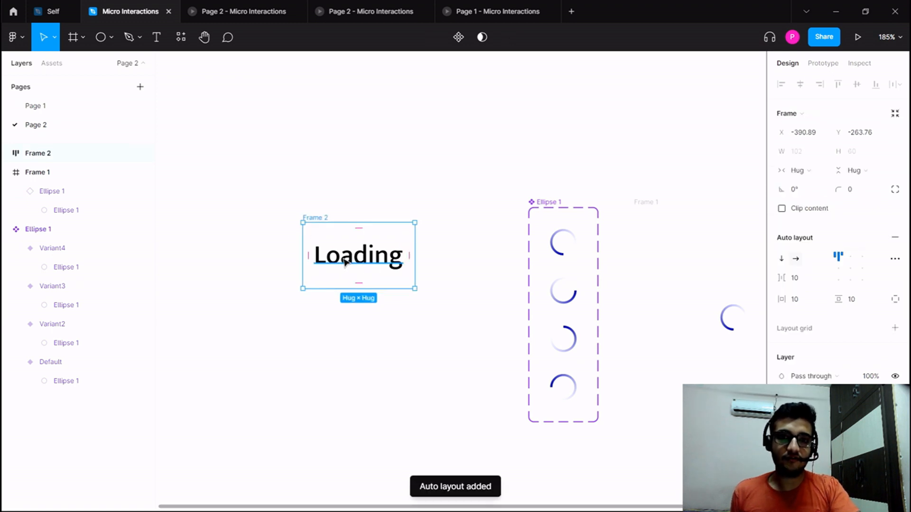
scroll(347, 263, "right", 2)
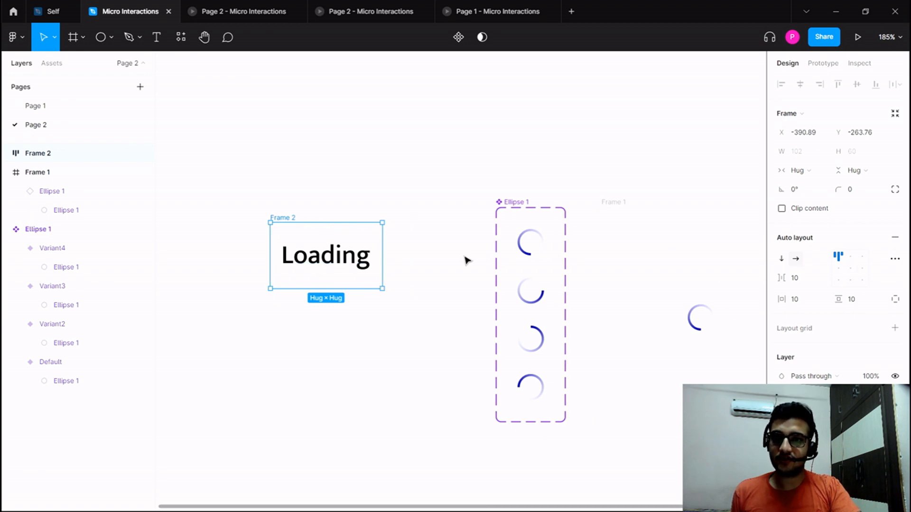
right_click(354, 253)
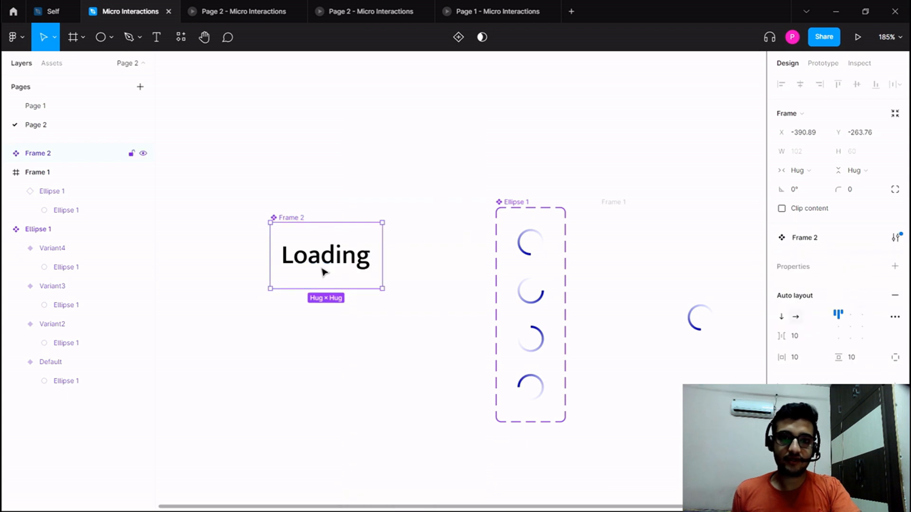
left_click(326, 312)
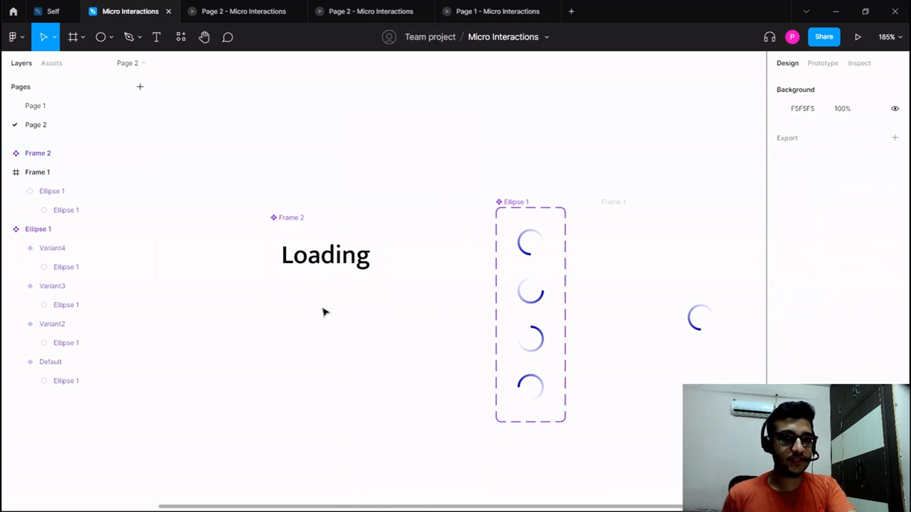
Add a variant property to the Frame 2 component that holds the Loading text.
double_click(326, 266)
left_click(352, 319)
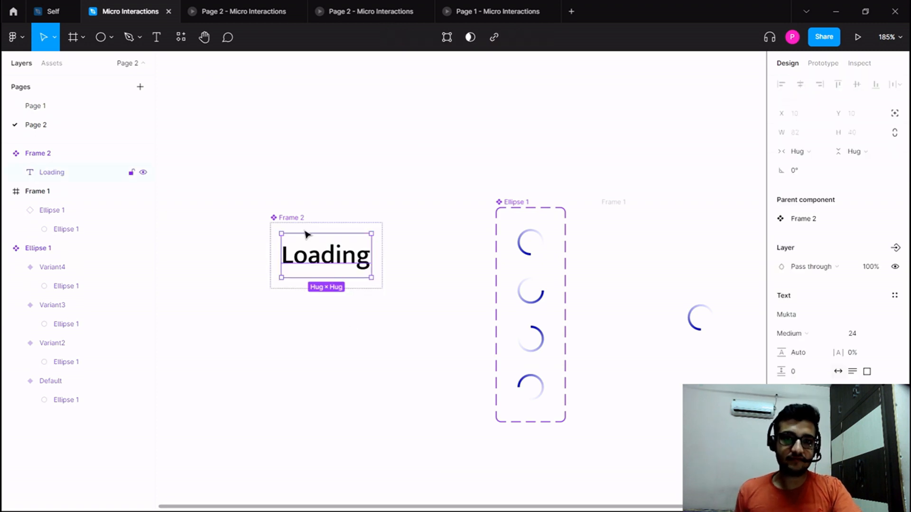
left_click(306, 199)
left_click(291, 217)
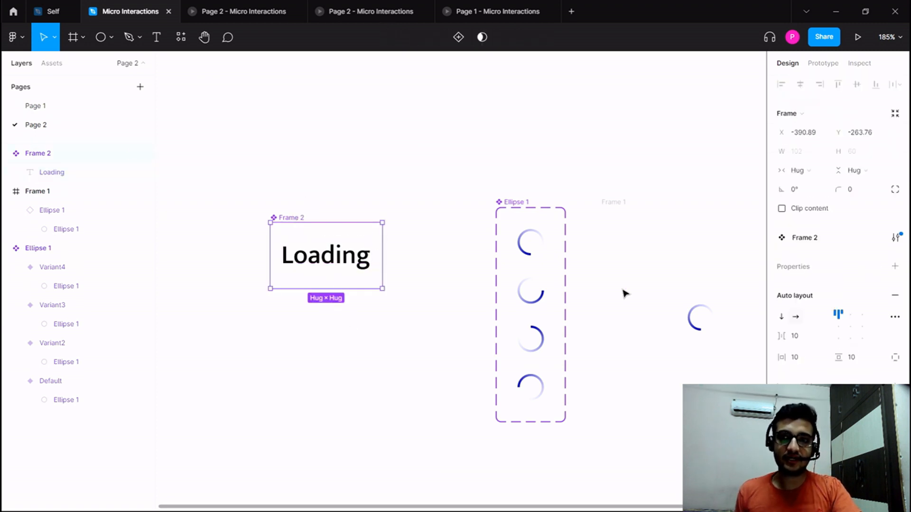
scroll(807, 362, "down", 5)
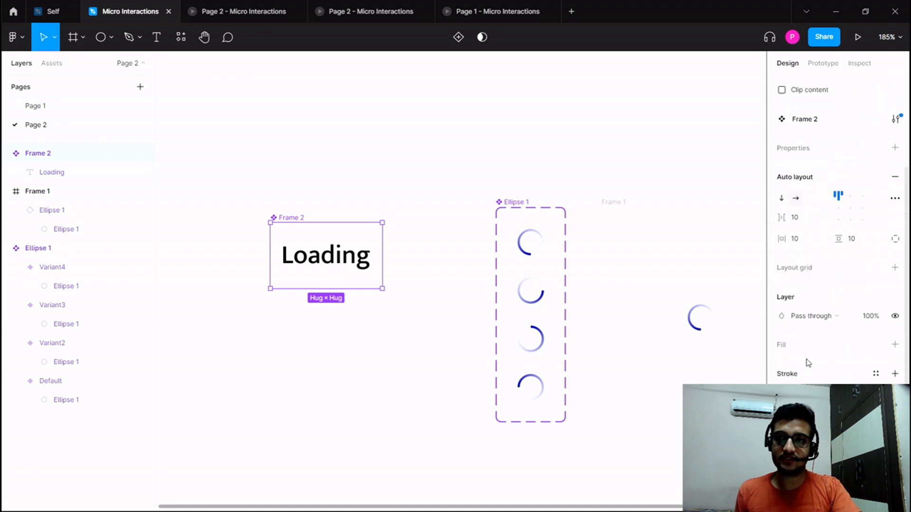
scroll(827, 301, "up", 5)
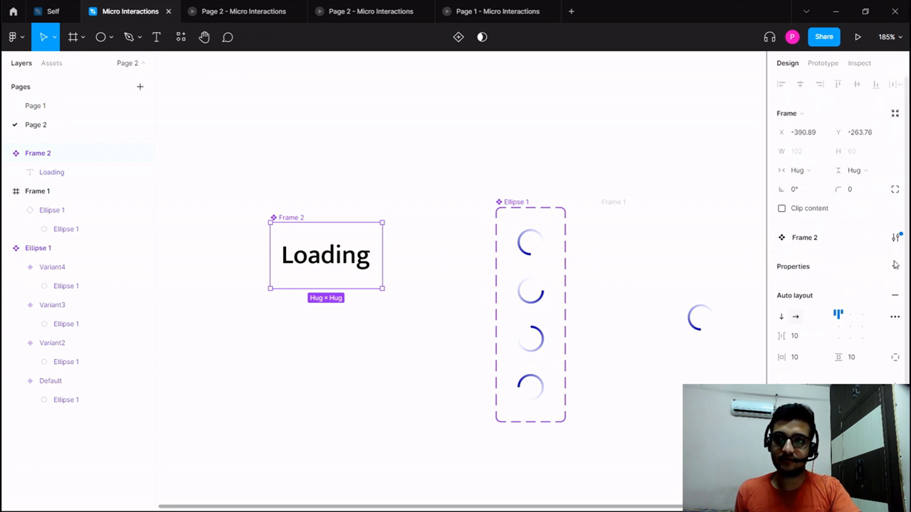
left_click(895, 265)
key("Return")
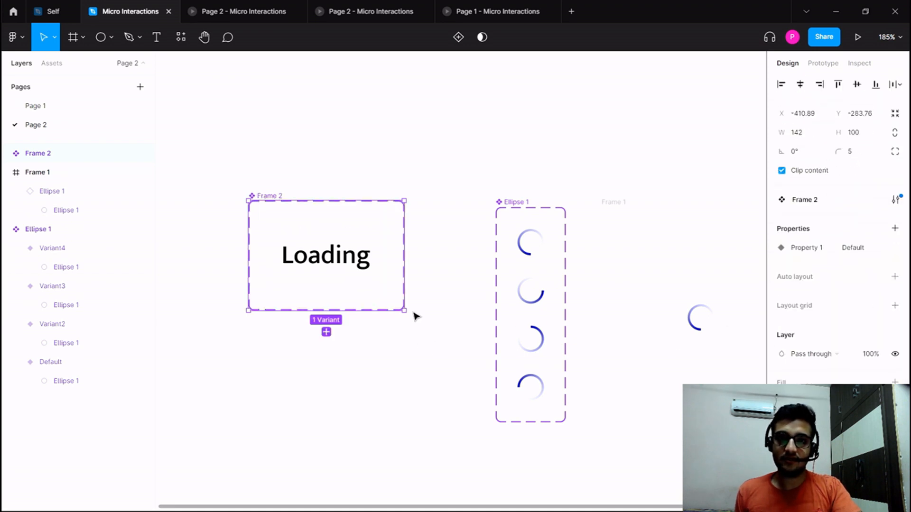
Add a second variant to the Frame 2 component set and change its text to "Loading." with one dot.
left_click(325, 330)
double_click(343, 345)
key("Right")
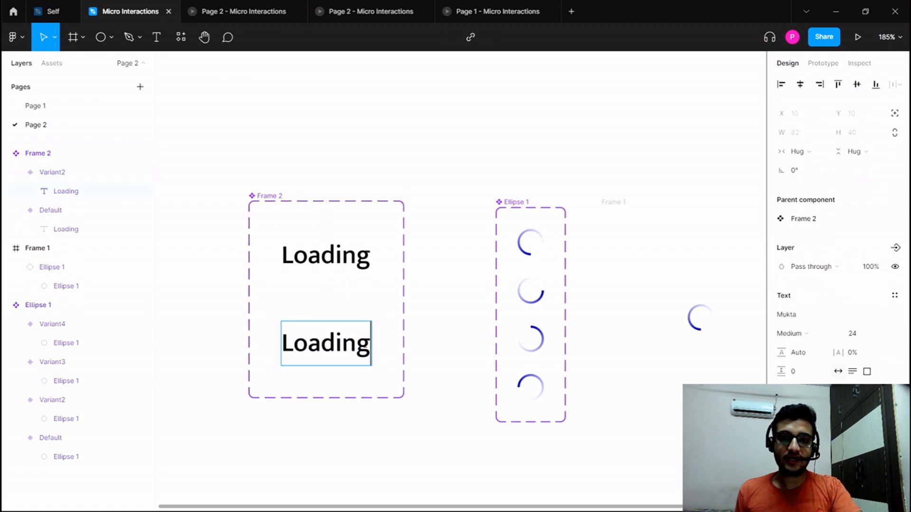
type(".")
key("Escape")
key("Escape")
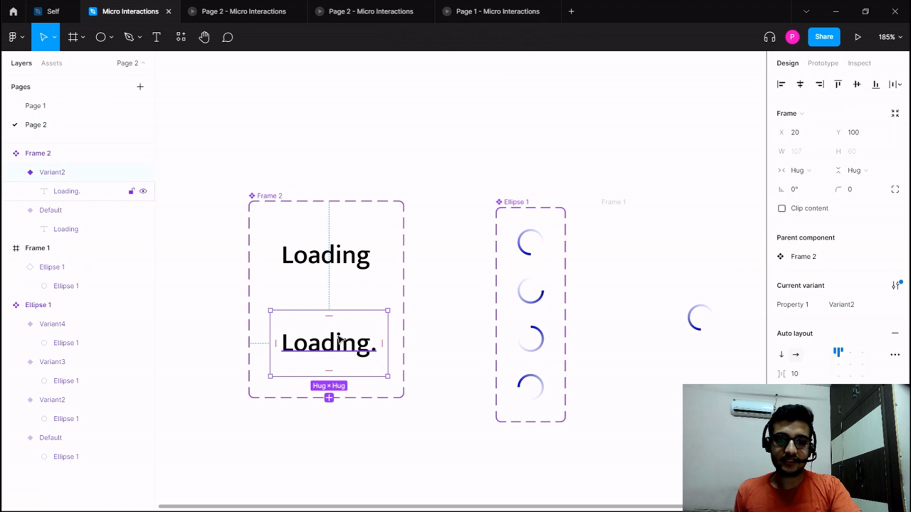
Duplicate the one-dot variant and change the copy's text to "Loading.." with two dots.
key("ctrl+d")
double_click(357, 441)
double_click(371, 440)
left_click(371, 439)
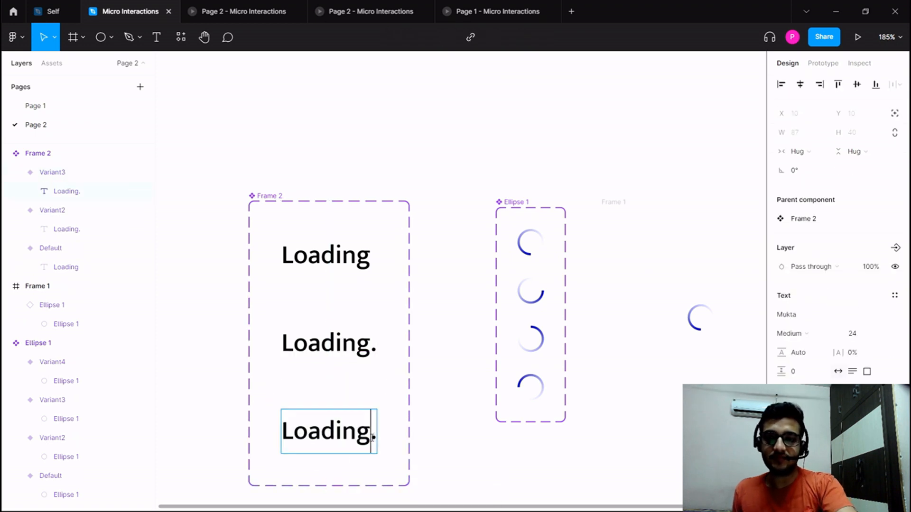
type(".")
left_click(221, 366)
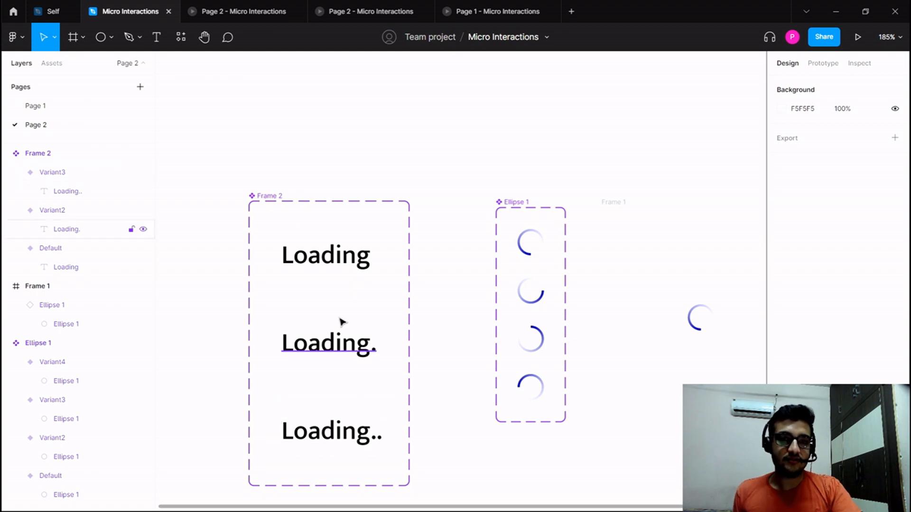
Compare the Loading text layers of the Default variant and Variant2, including the part before the added dot.
double_click(329, 260)
left_click(340, 334)
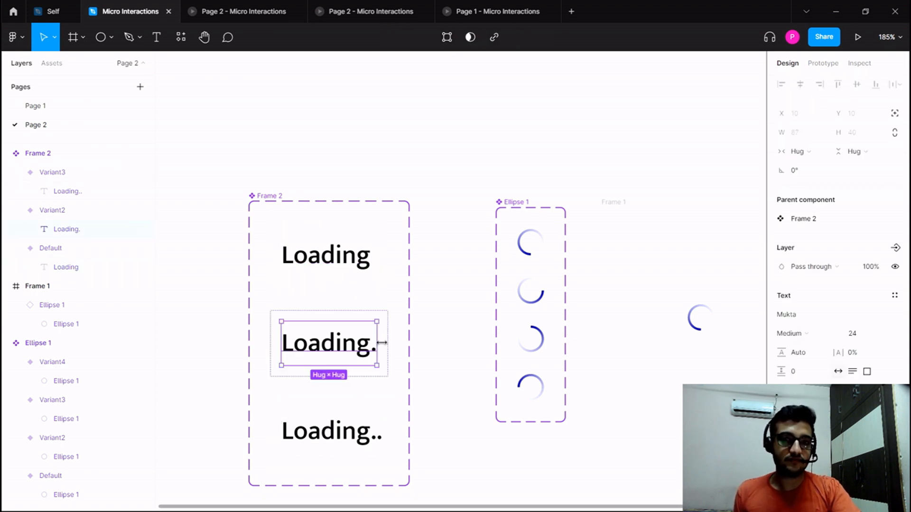
left_click(336, 271)
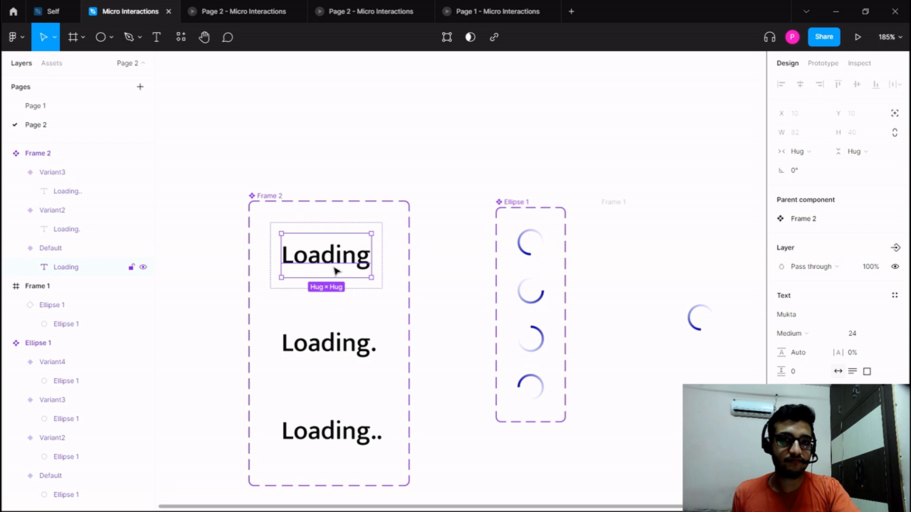
double_click(334, 268)
left_click(336, 267)
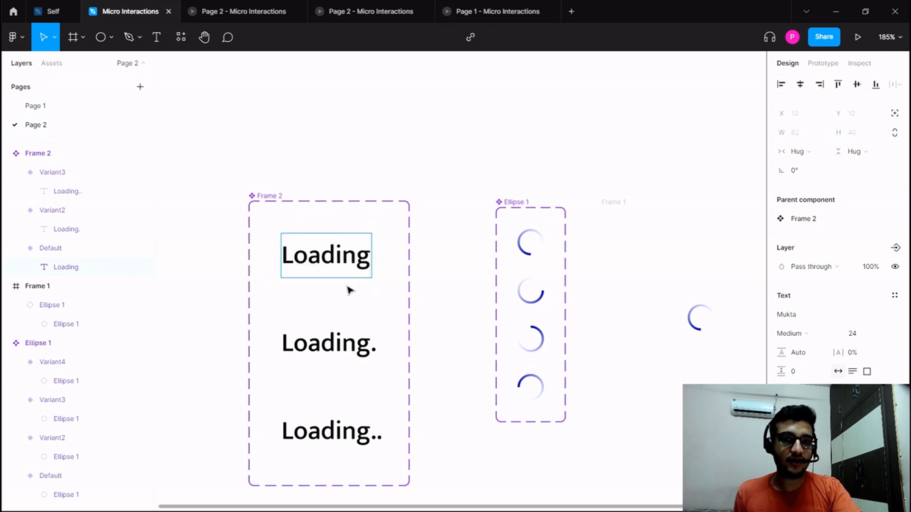
key("Escape")
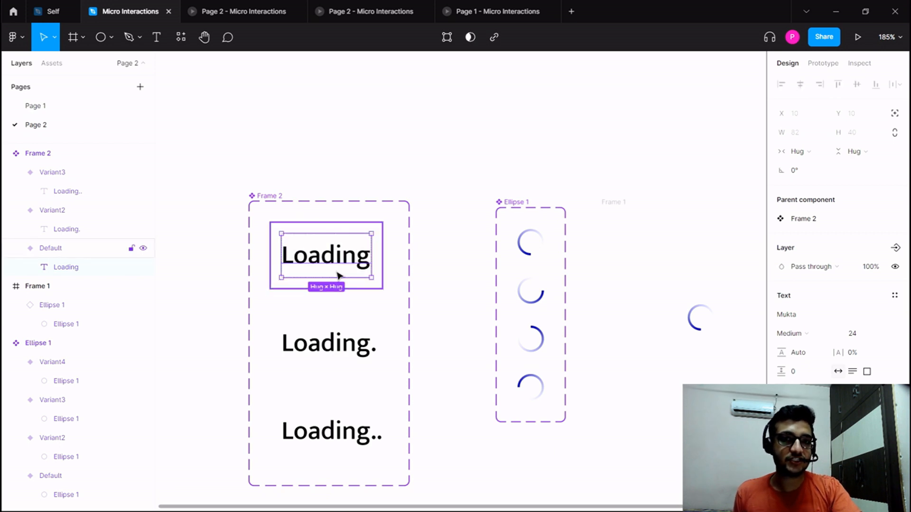
left_click(353, 347)
double_click(330, 262)
left_click(321, 259)
left_click(356, 353)
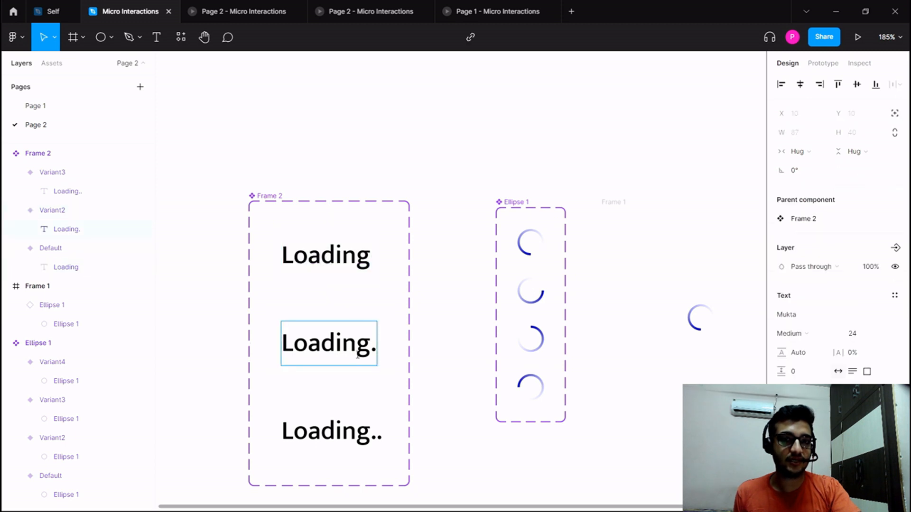
left_click_drag(371, 349, 257, 341)
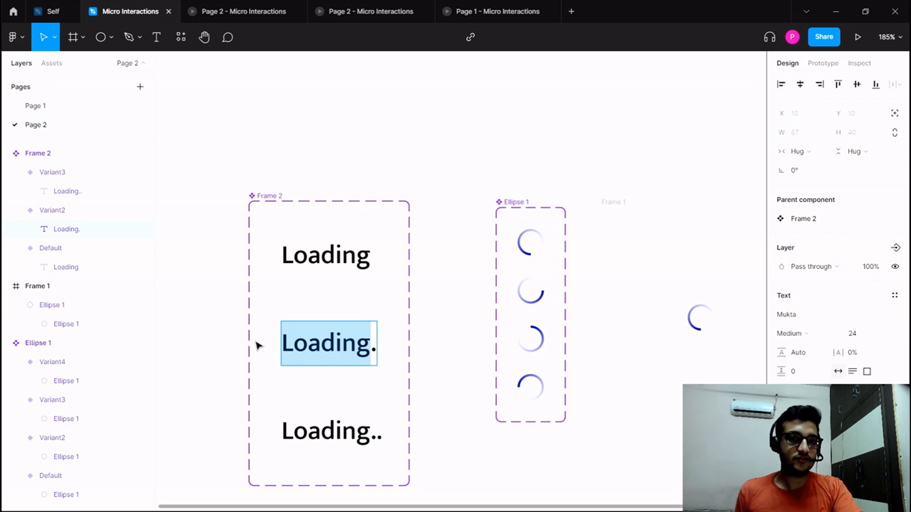
key("Escape")
left_click(238, 330)
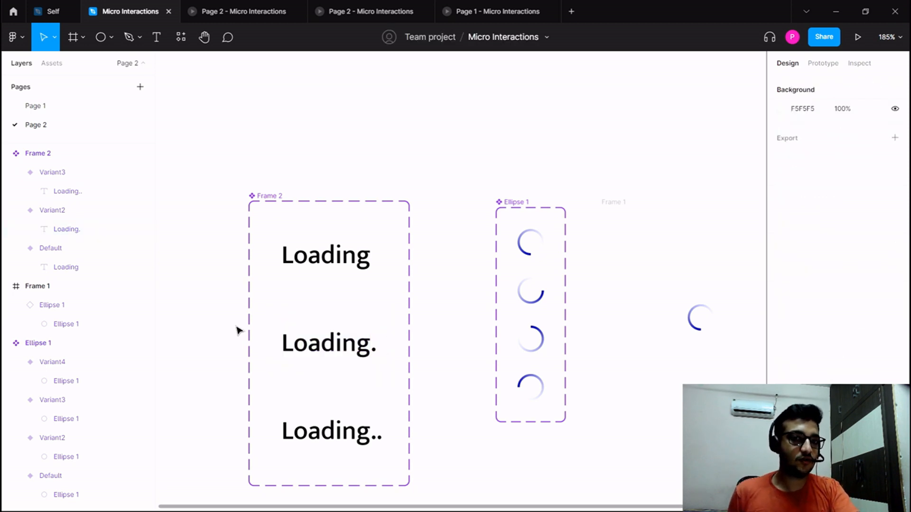
left_click(357, 266, "ctrl")
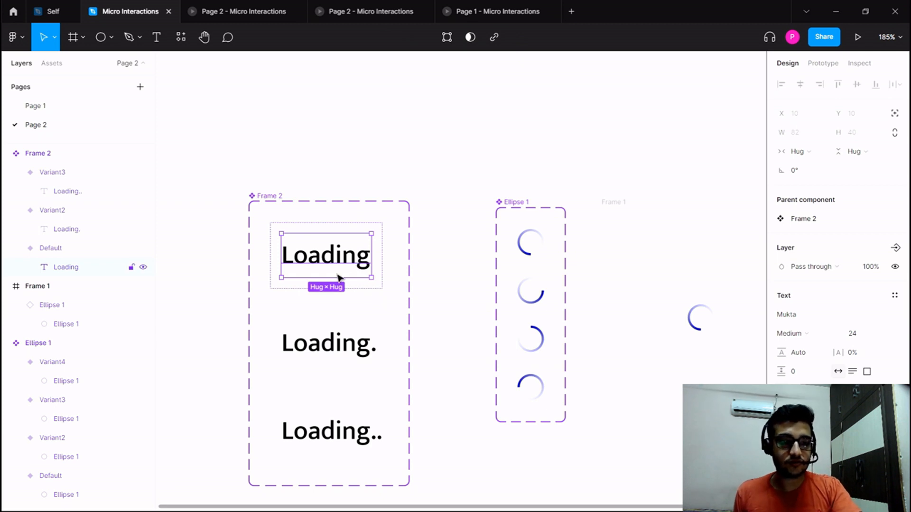
Move the Frame 2 component set farther away from the Ellipse 1 component set.
left_click(430, 258)
left_click(280, 198)
left_click_drag(280, 198, 188, 193)
left_click(237, 233)
Delete the one-dot and two-dot variants from the Frame 2 component set.
left_click(288, 342)
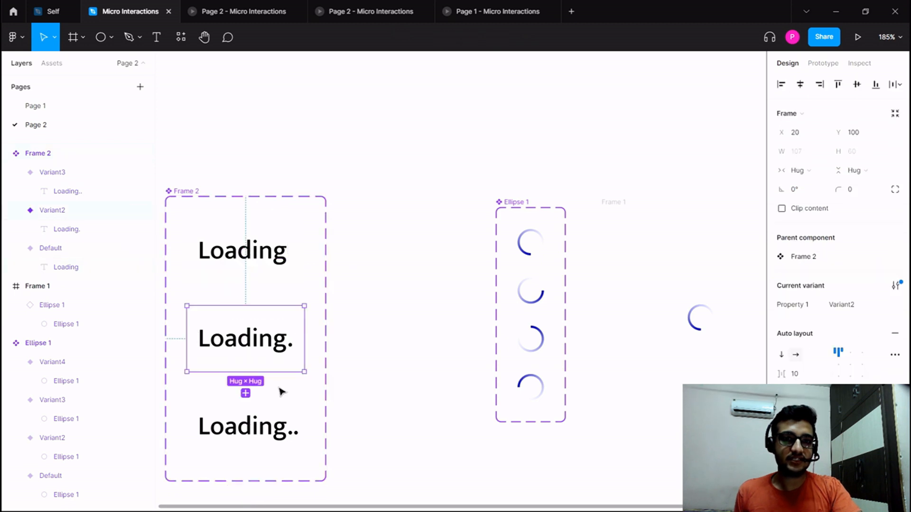
left_click(284, 403, "shift")
key("Delete")
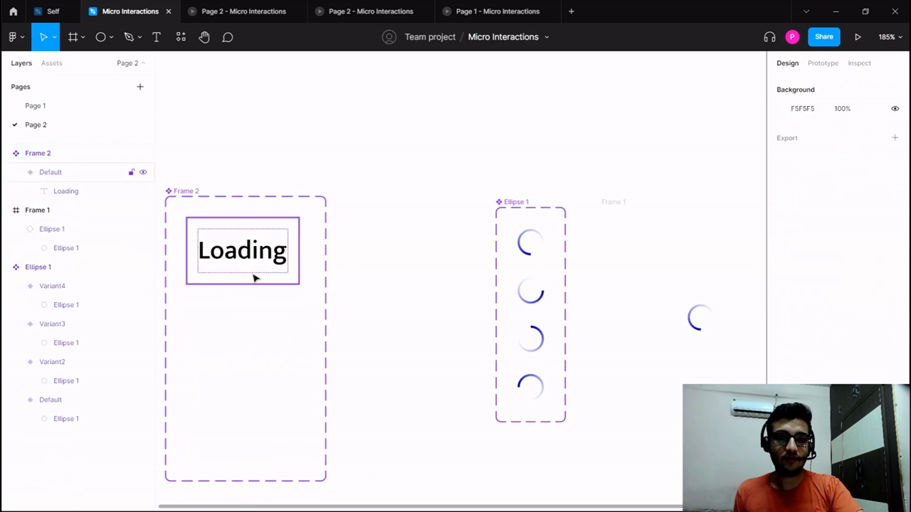
Wrap the Loading text inside the Default variant in its own nested auto layout frame.
left_click(247, 260)
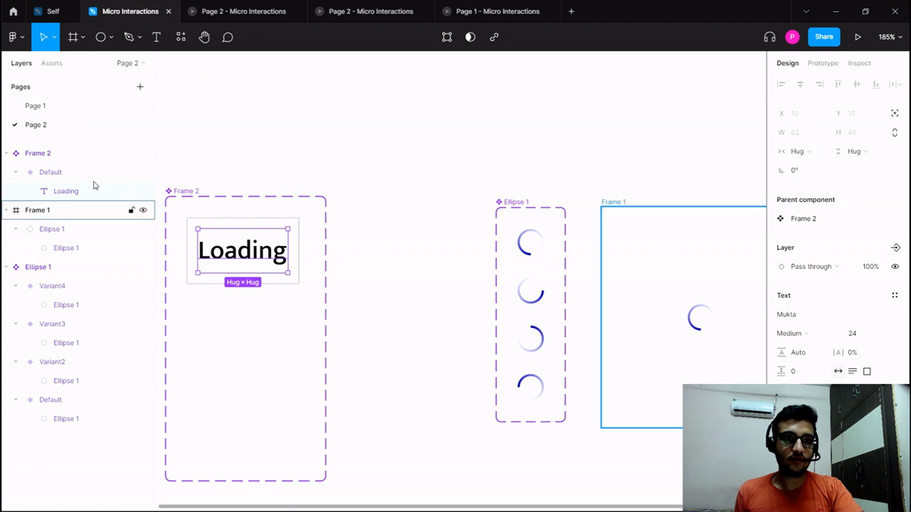
left_click(68, 179)
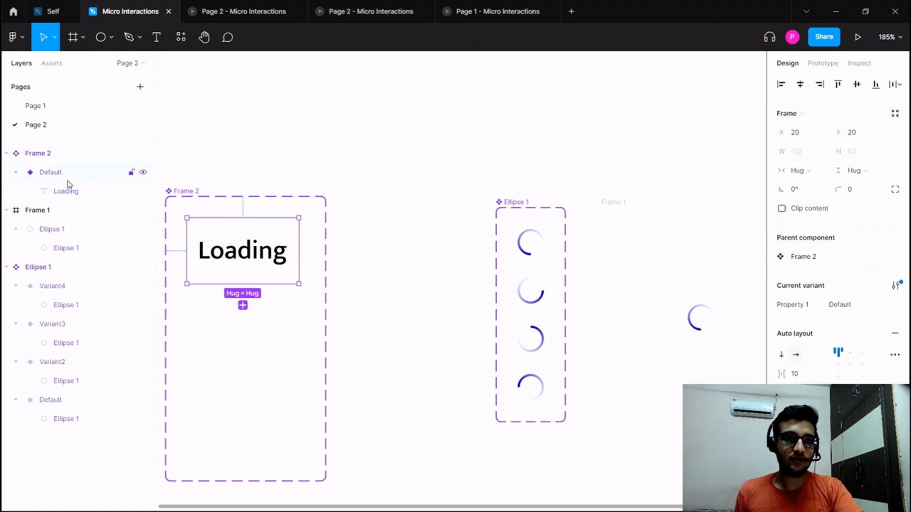
left_click(75, 194)
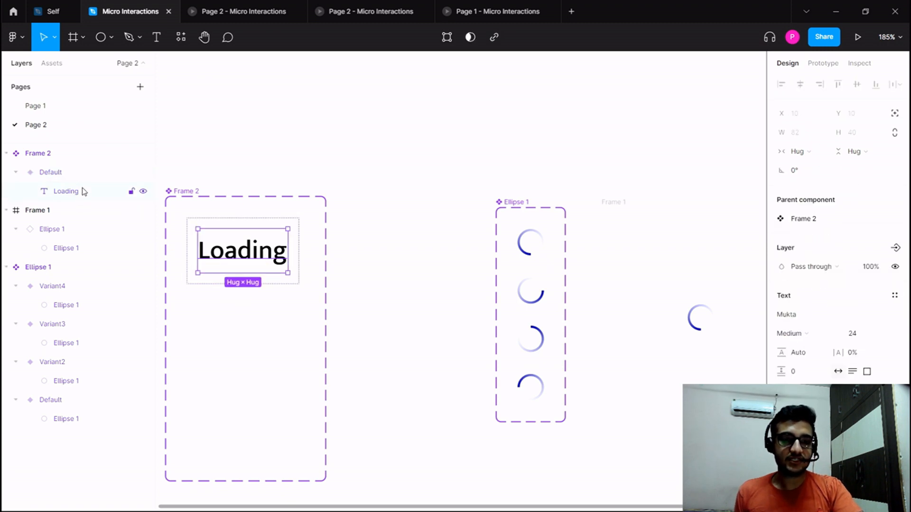
key("shift+a")
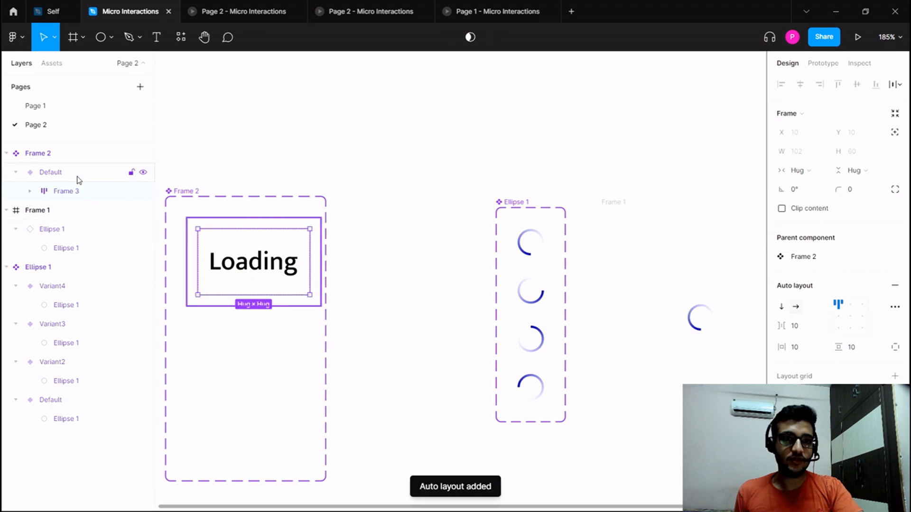
Set the horizontal and vertical padding of the nested auto layout frame around the Loading text to 0.
left_click(59, 177)
left_click(66, 190)
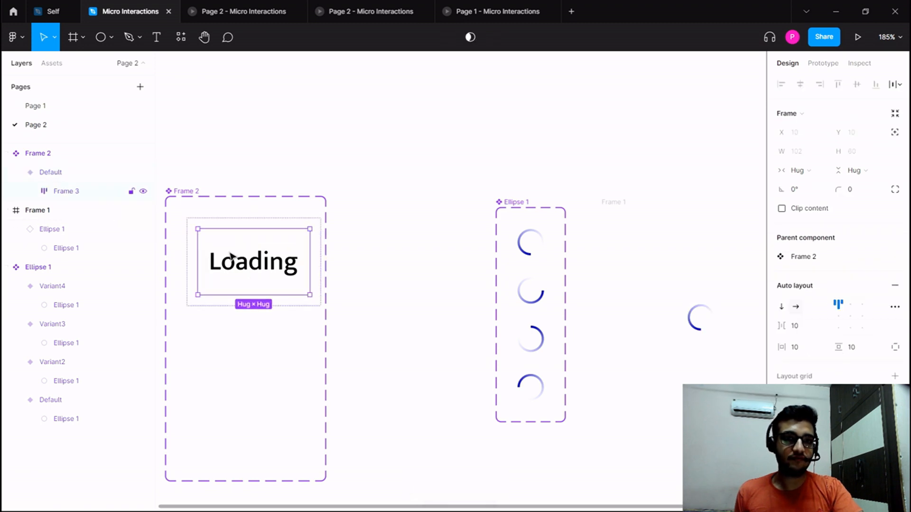
left_click(795, 349)
type("0")
left_click(861, 355)
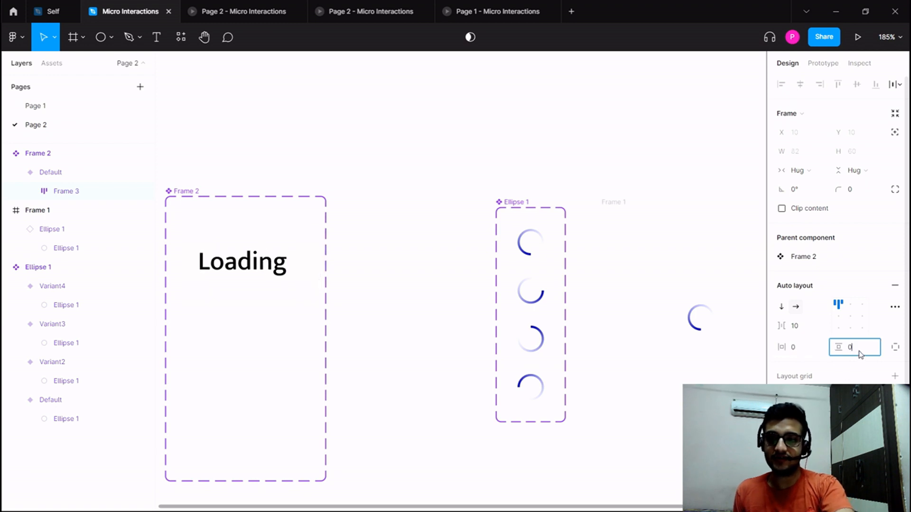
key("Return")
Widen the Frame 2 component set and duplicate the Loading text inside its nested frame.
left_click(177, 206)
left_click_drag(327, 292, 441, 313)
left_click(270, 252)
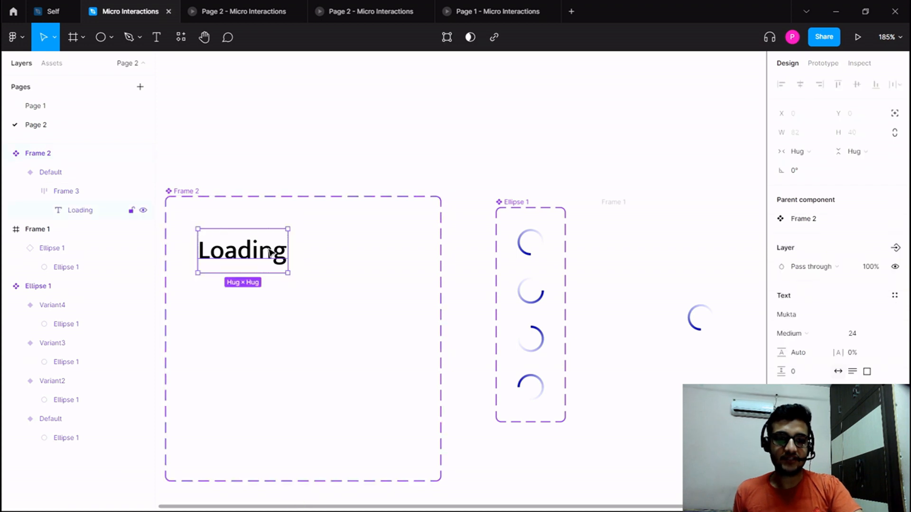
key("ctrl+d")
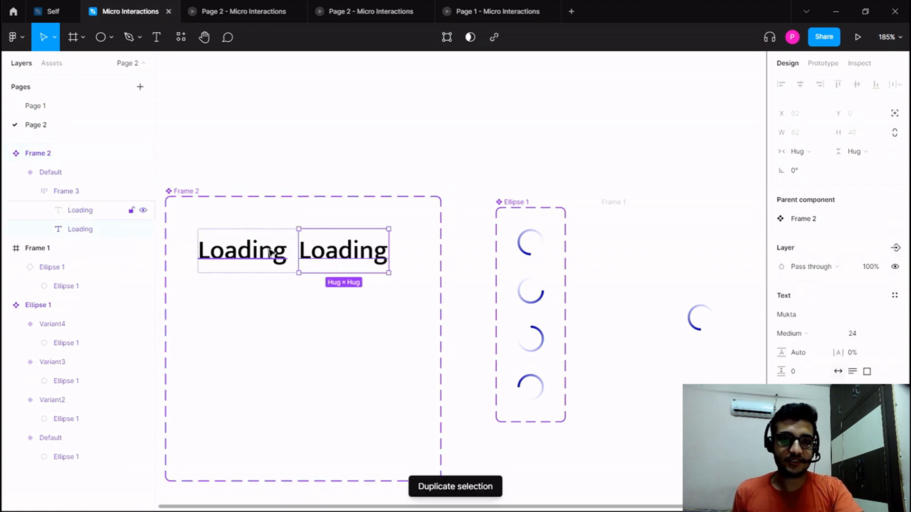
Replace the content of the duplicated Loading text with a single dot ".".
double_click(356, 246)
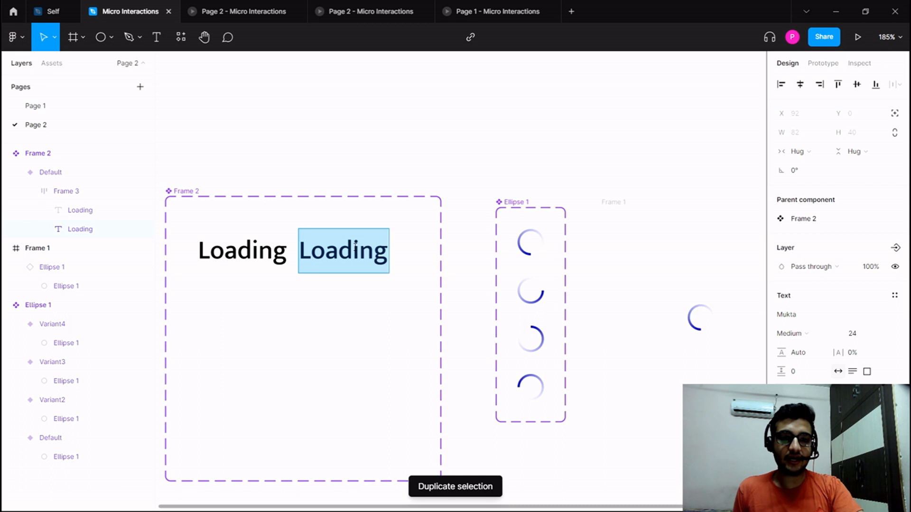
type(".")
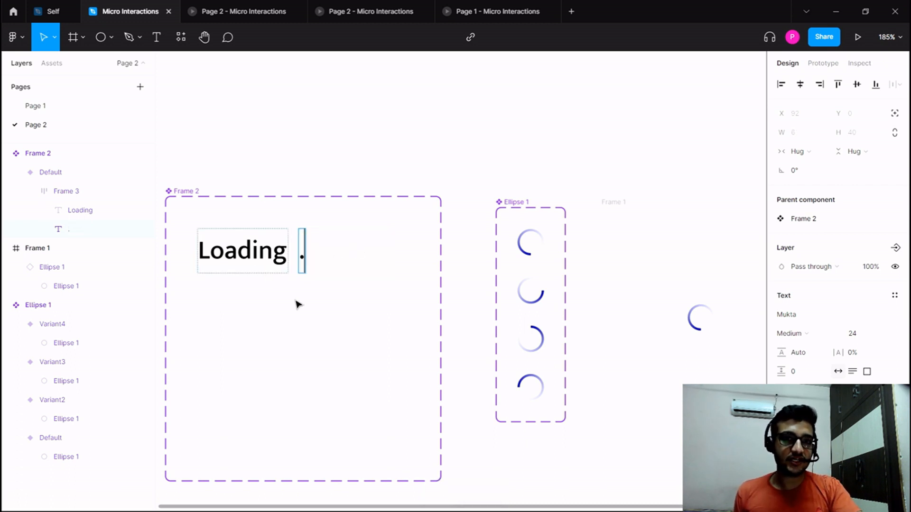
key("Escape")
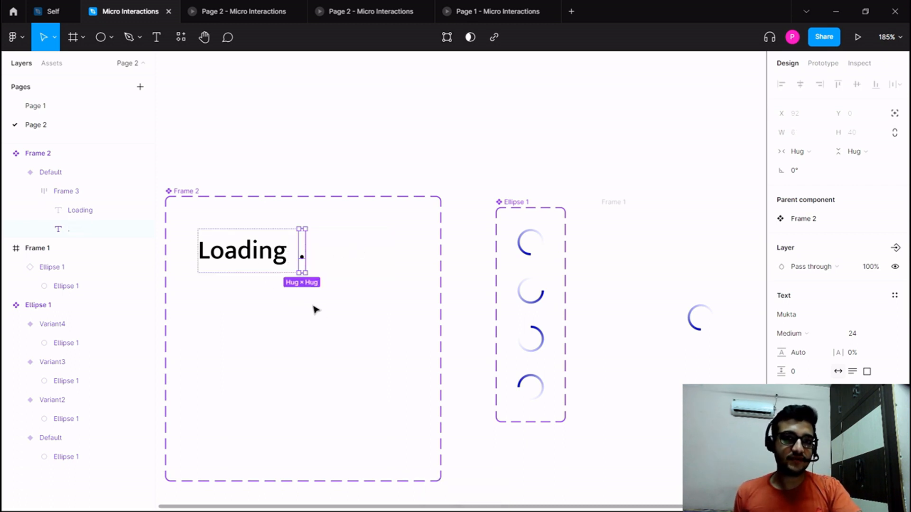
Set the spacing between the Loading text and the dot in the nested auto layout frame to 2.
left_click(294, 244)
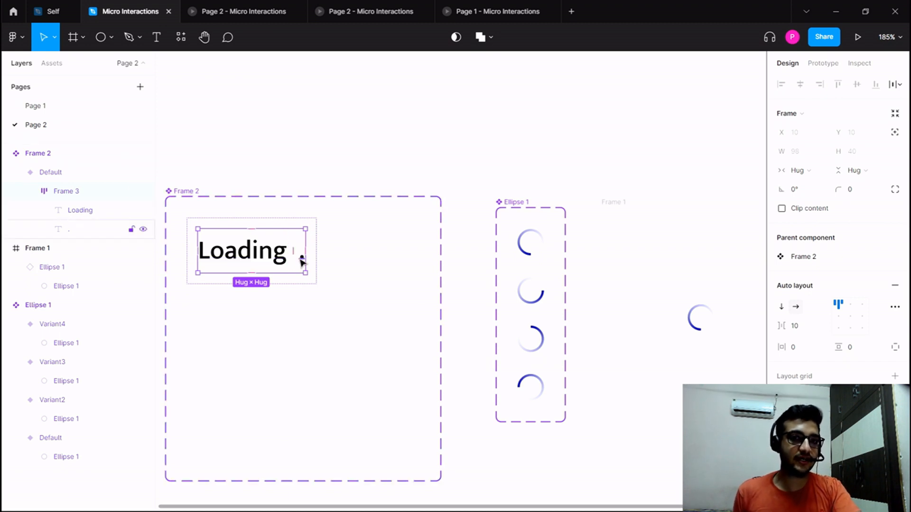
left_click(795, 327)
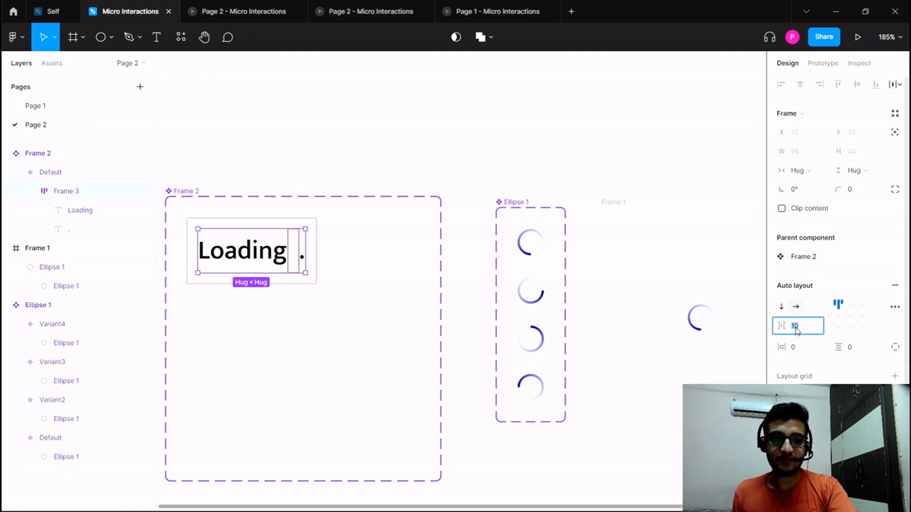
type("2")
key("Return")
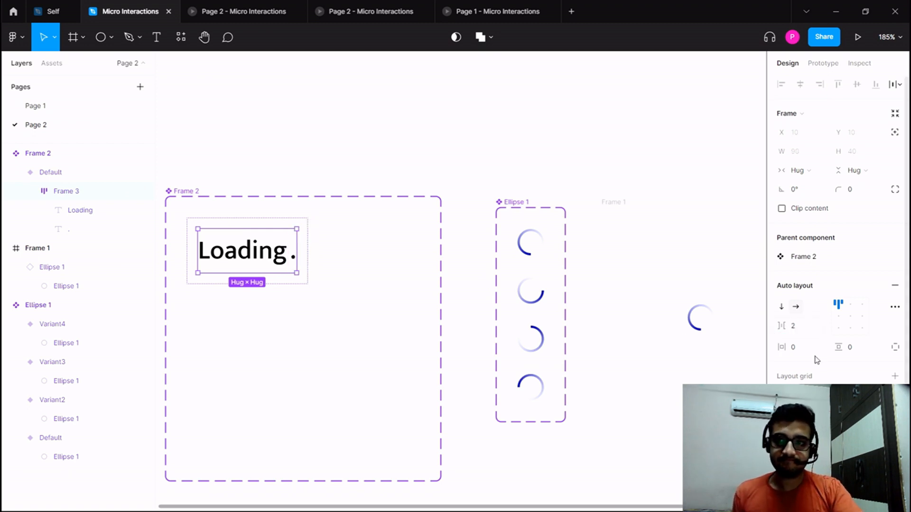
Lighten the color of the Loading text and its dot from black to a dark grey.
scroll(815, 361, "down", 2)
scroll(814, 360, "down", 1)
left_click(782, 438)
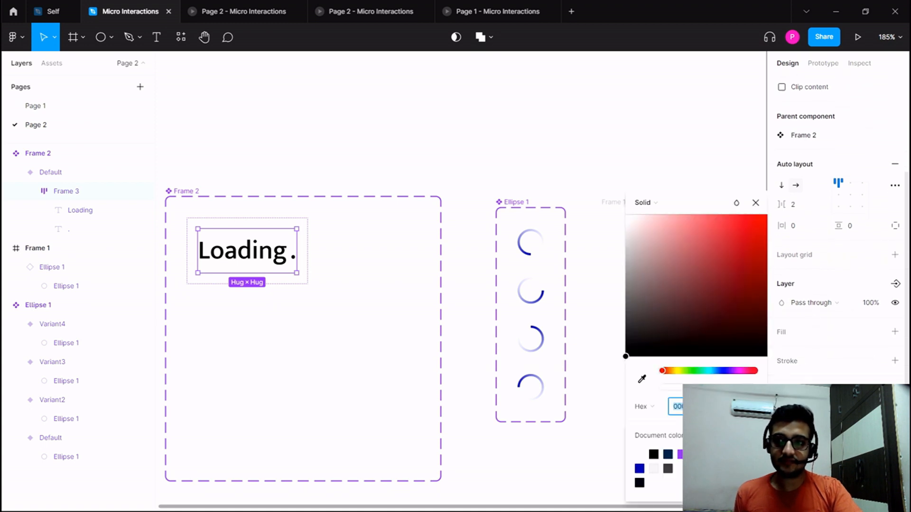
left_click_drag(635, 334, 620, 328)
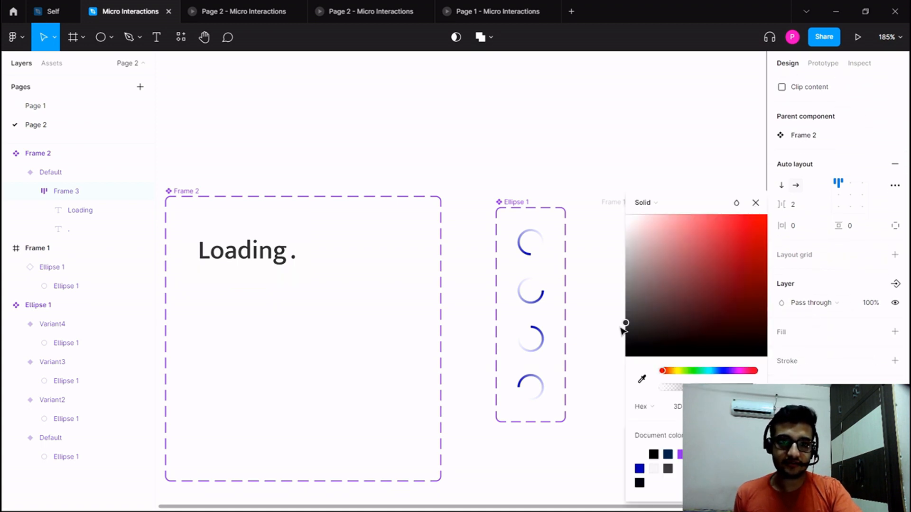
left_click(287, 329)
Narrow the Frame 2 component set to about 159 wide so it fits closer around the Loading text.
left_click(189, 193)
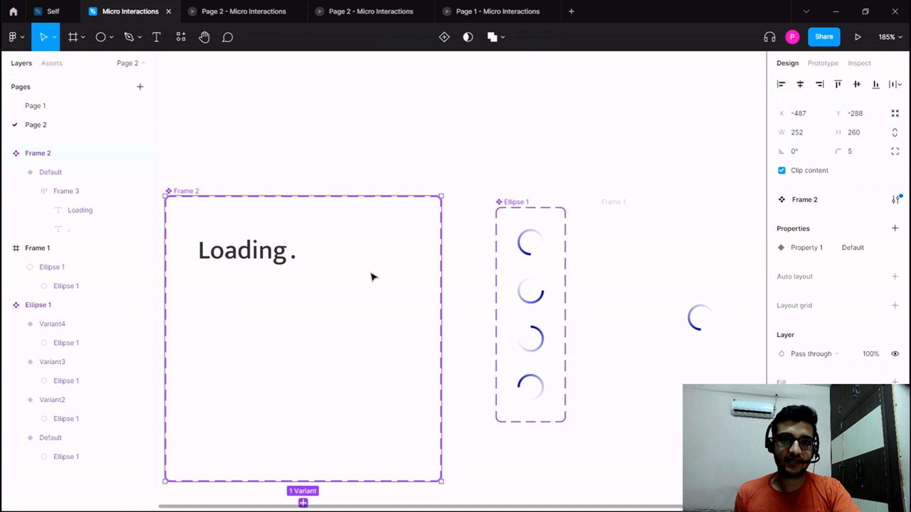
left_click_drag(441, 307, 339, 305)
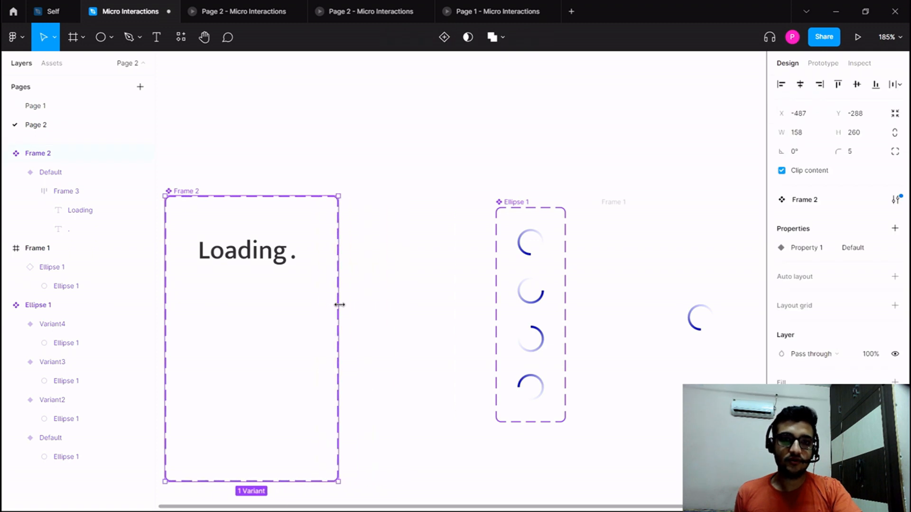
left_click(254, 271)
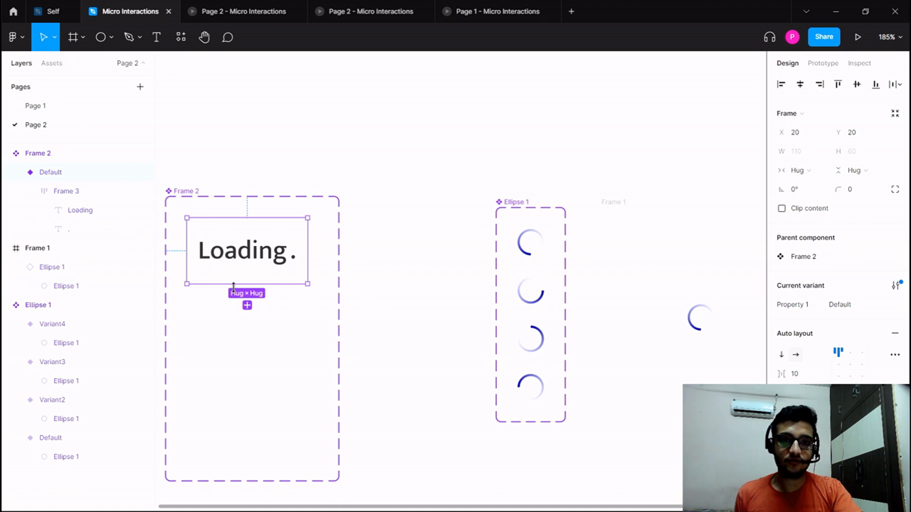
left_click(247, 305)
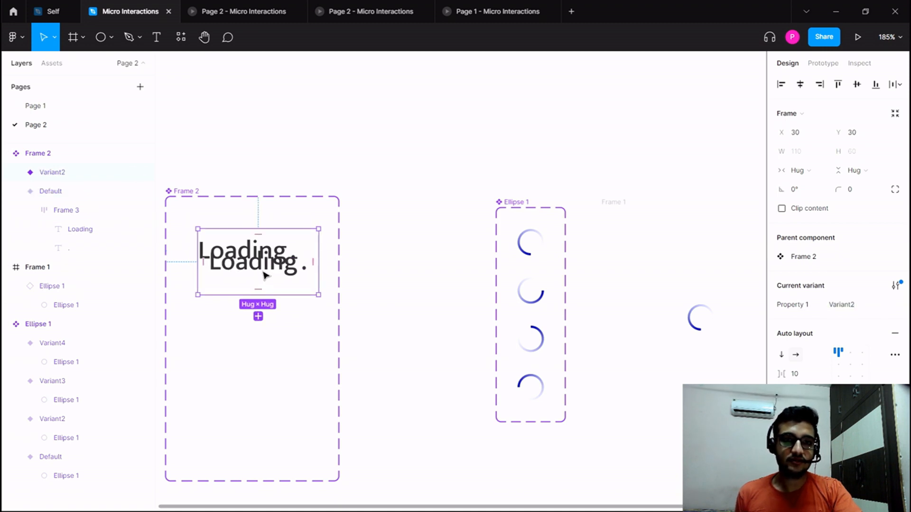
key("Delete")
Add a second variant to the Frame 2 component set and place it directly beneath the Default variant at about Y 85.
left_click(252, 482)
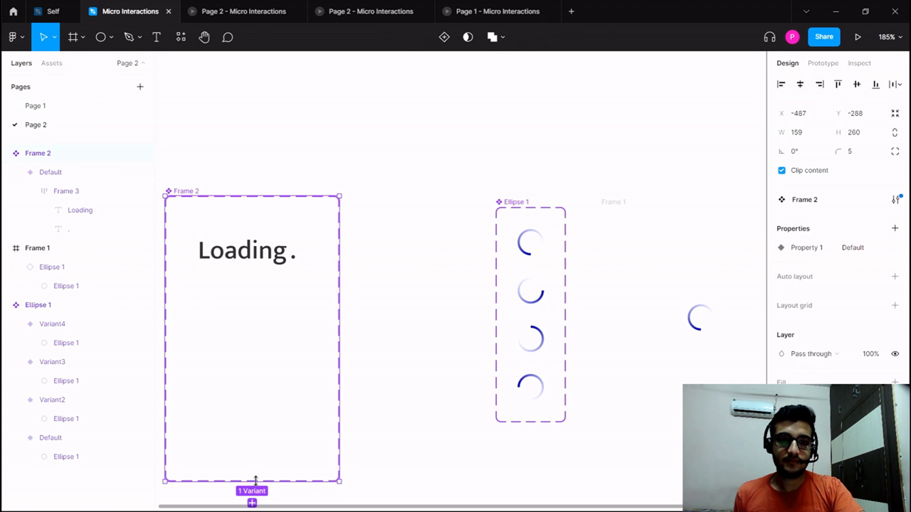
left_click(252, 498)
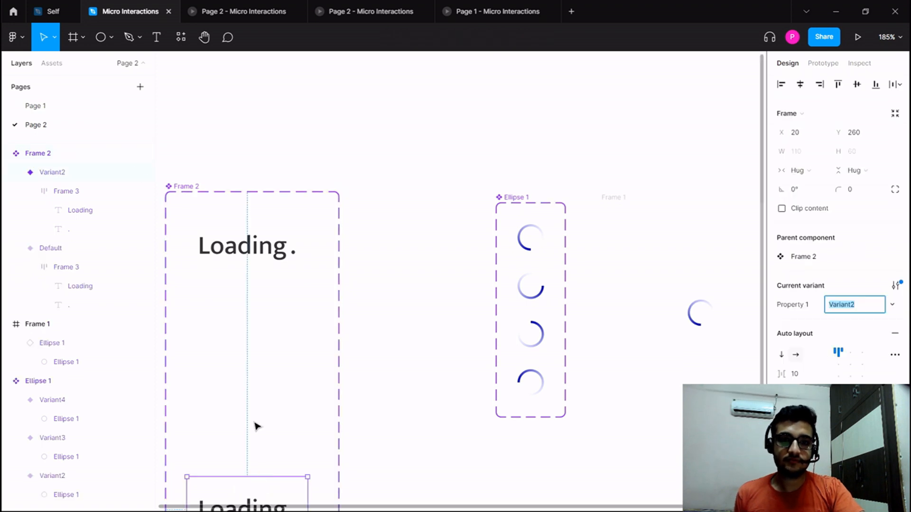
scroll(256, 426, "down", 2)
left_click_drag(275, 441, 277, 248)
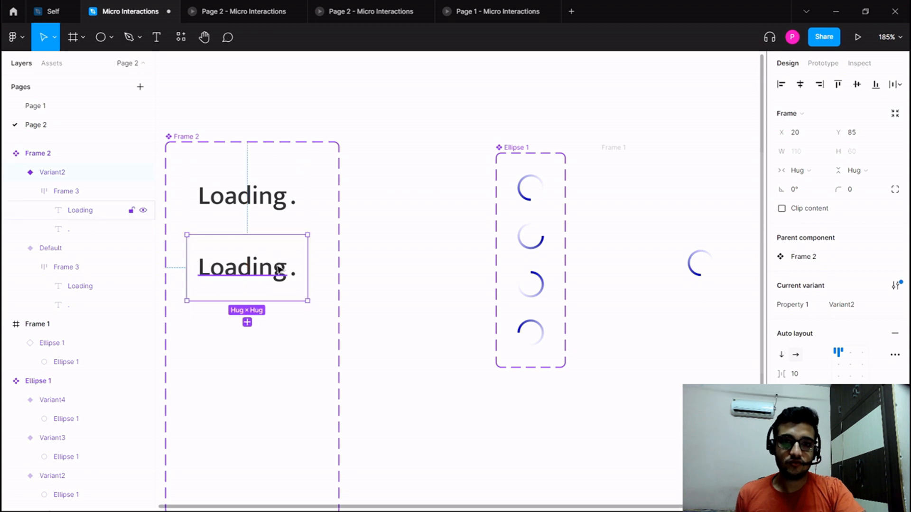
Extend the dot text in Variant2 of the Loading component to two dots "..".
double_click(294, 279)
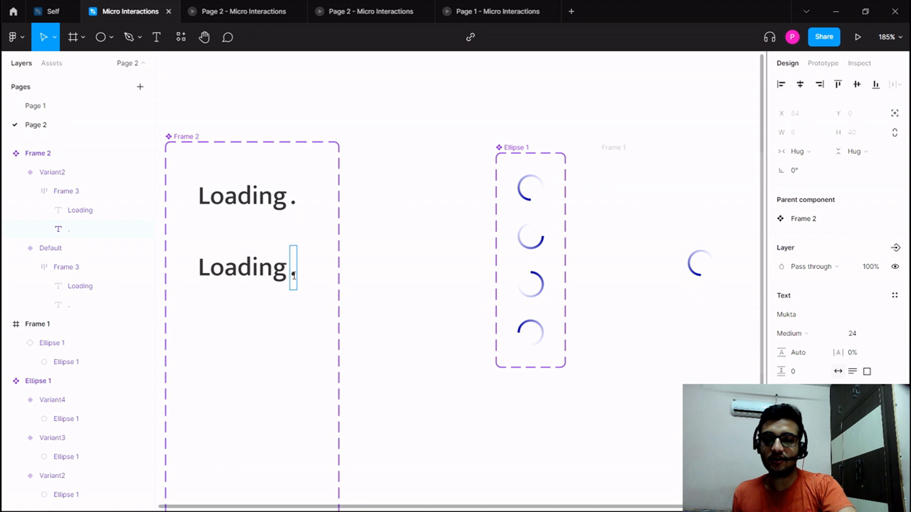
type(".")
left_click(345, 319)
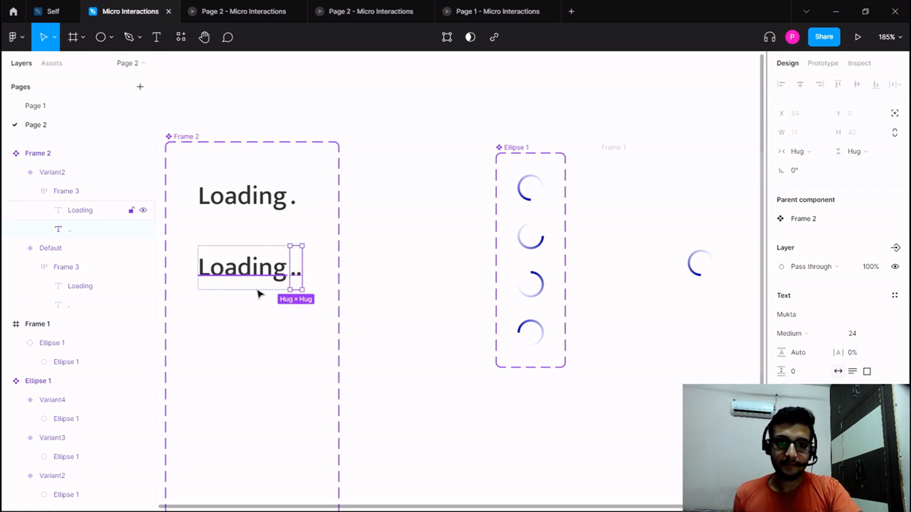
Add a third Loading variant based on Variant2, placed directly beneath it at about Y 150.
left_click(255, 260)
scroll(259, 285, "down", 1)
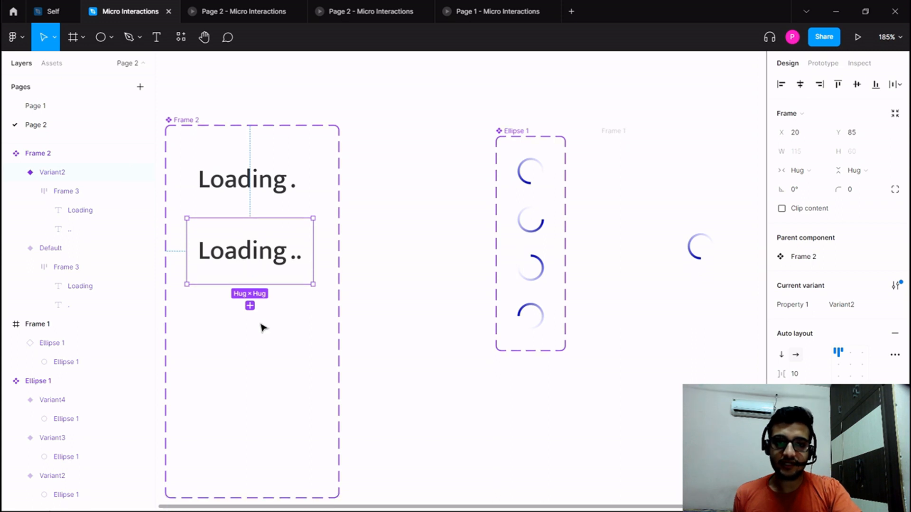
scroll(261, 325, "down", 2)
key("ctrl+d")
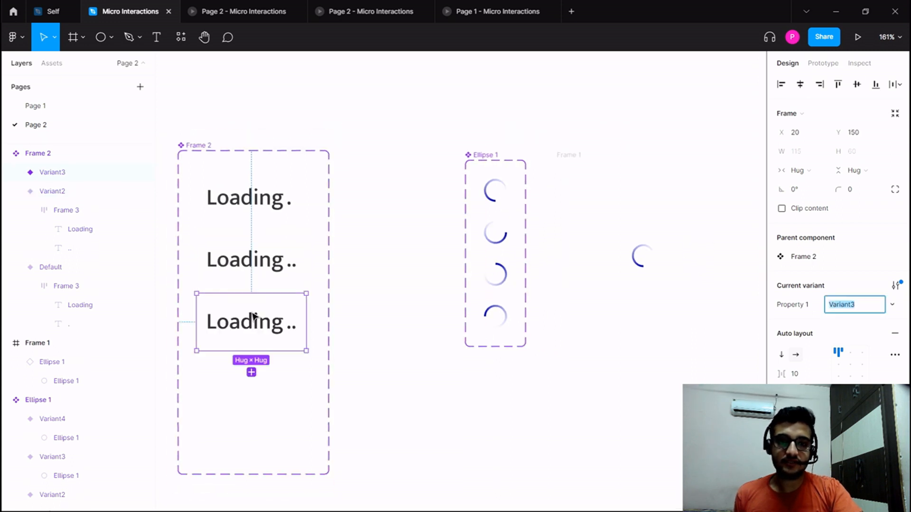
Change the dot text in the third Loading variant to three dots "...".
double_click(291, 329)
double_click(291, 330)
double_click(292, 329)
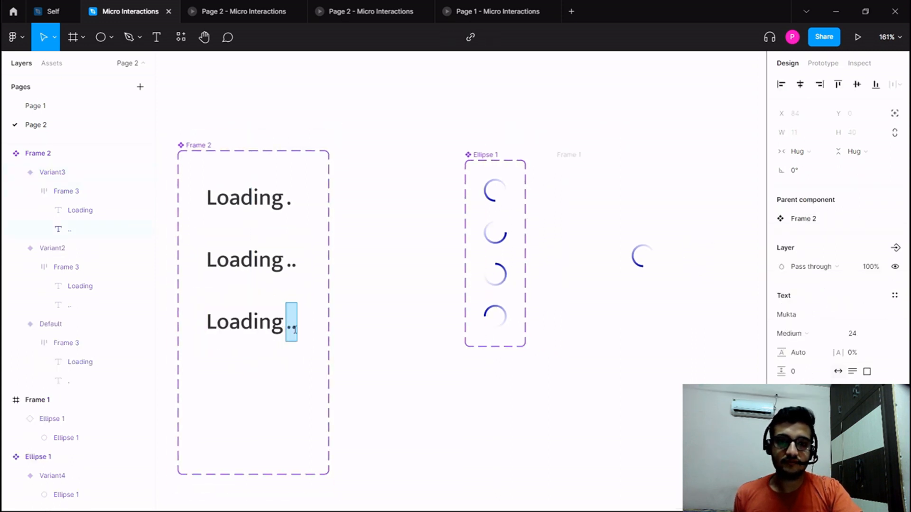
type("...")
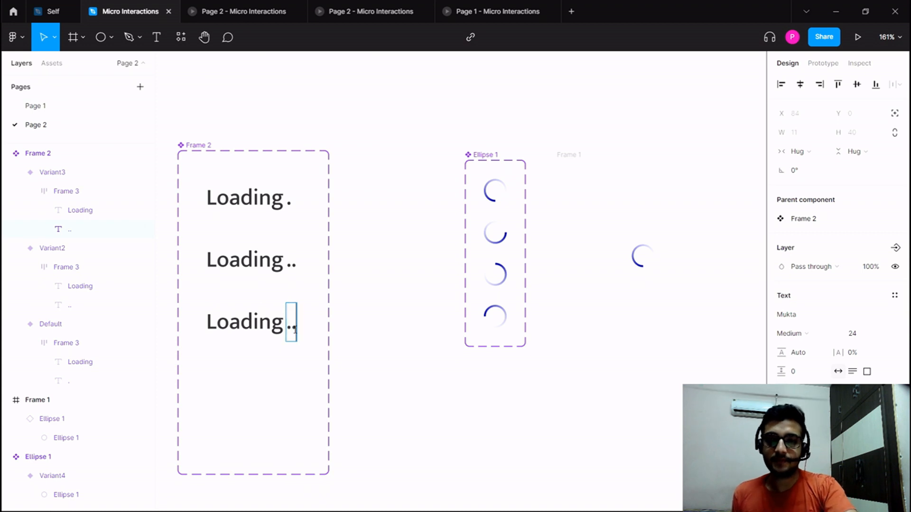
key("Escape")
Shorten the Frame 2 component set so its lower edge sits just below the third Loading variant.
left_click(216, 163)
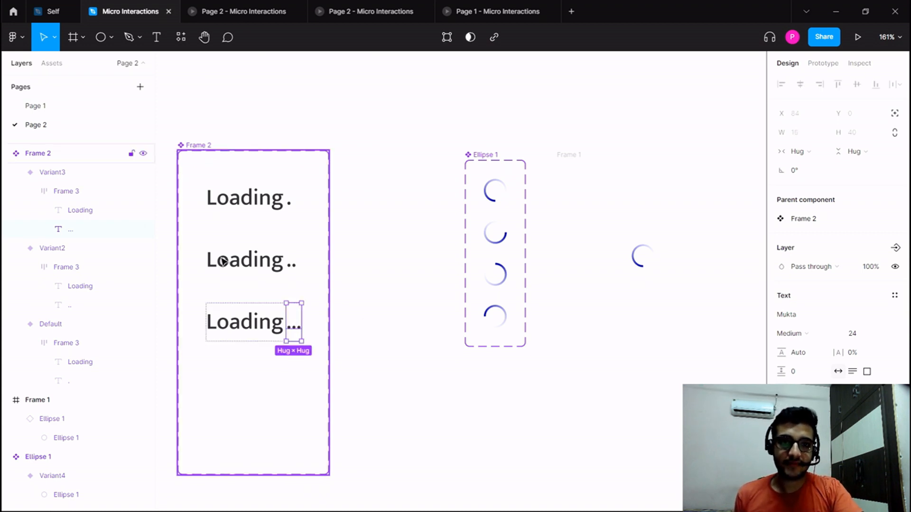
left_click_drag(261, 473, 251, 365)
left_click(333, 391)
Prototype the Default Loading variant to change to Variant2 after a delay of 200 ms.
left_click(250, 186)
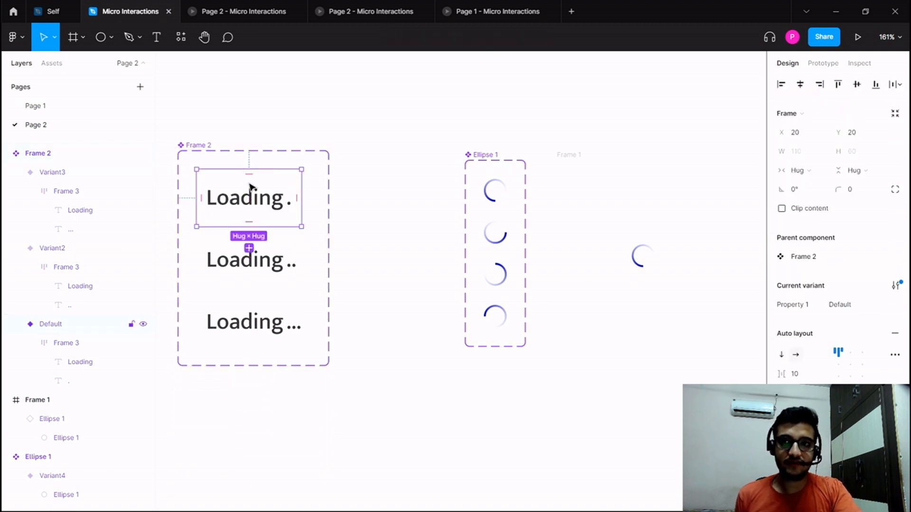
left_click(820, 64)
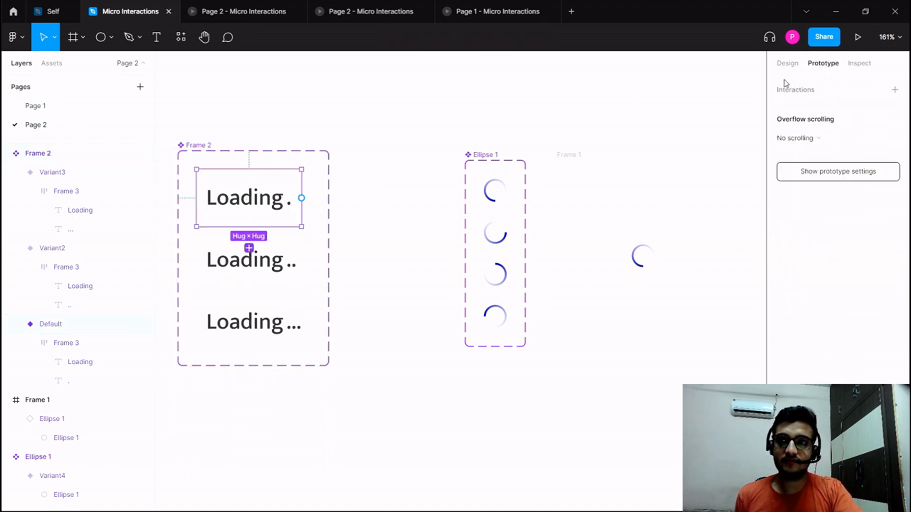
left_click_drag(301, 198, 263, 246)
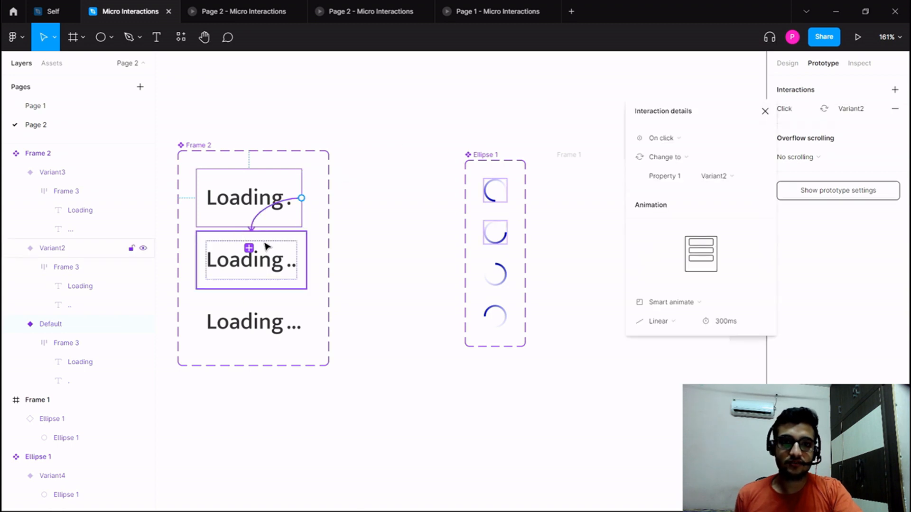
left_click(667, 140)
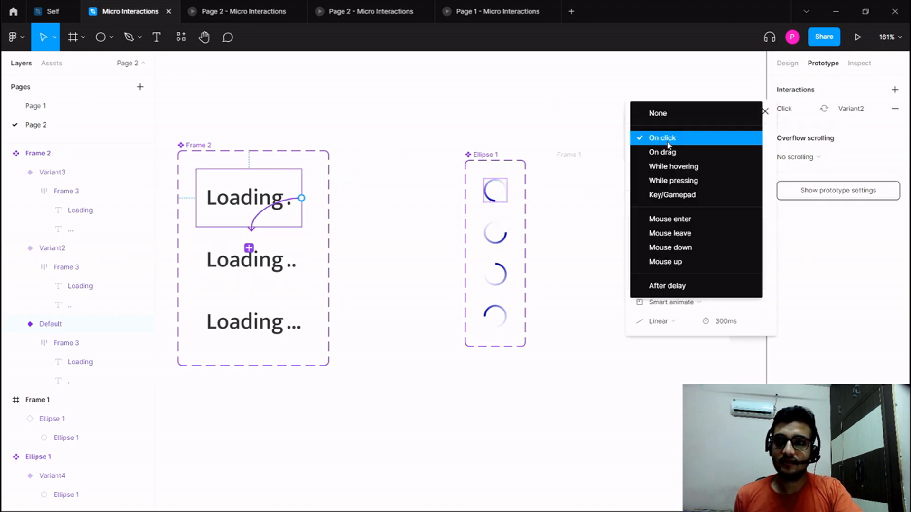
left_click(675, 286)
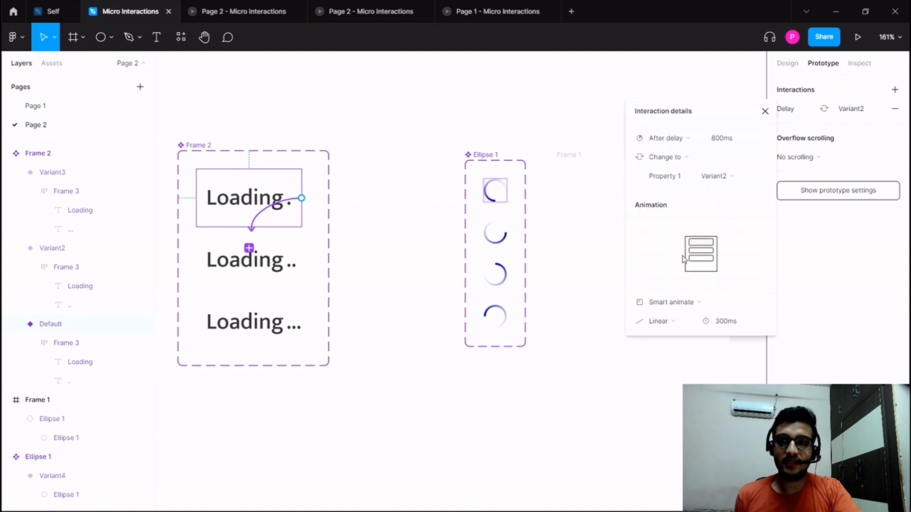
left_click(715, 144)
left_click(715, 144)
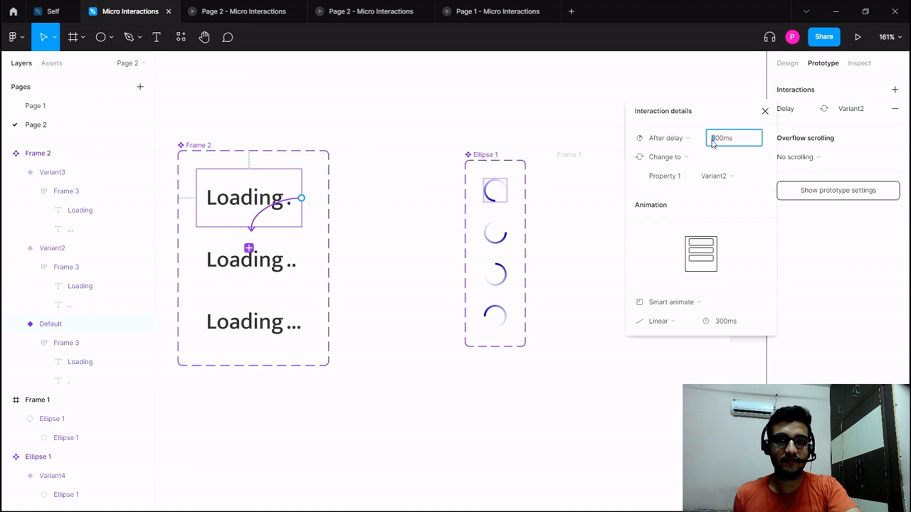
type("2")
key("Return")
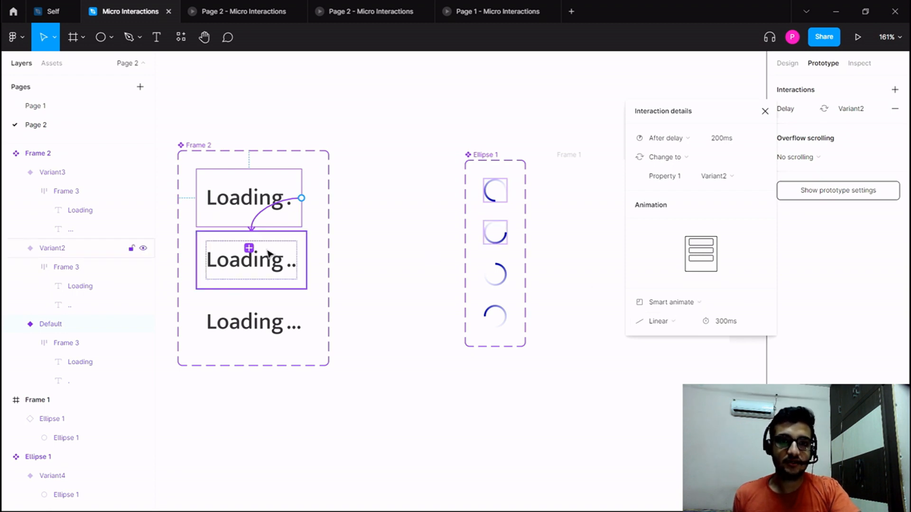
Link Loading Variant2 to Variant3 with an After delay trigger of 200 ms.
left_click(295, 266)
left_click_drag(305, 261, 256, 322)
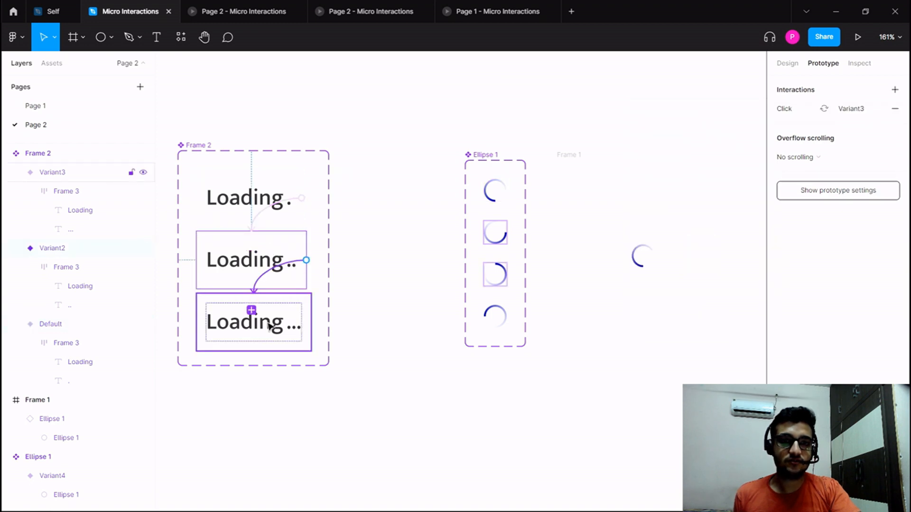
left_click(663, 138)
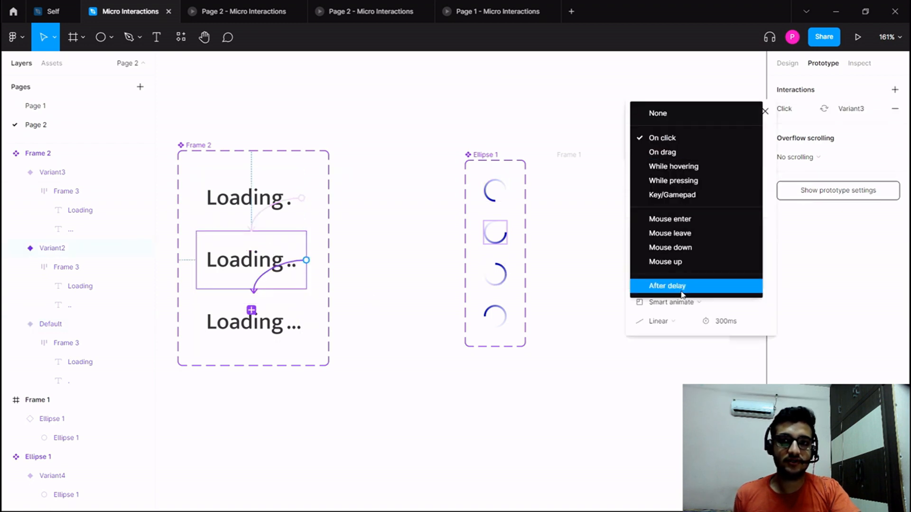
left_click(666, 287)
left_click(718, 145)
type("200")
key("Return")
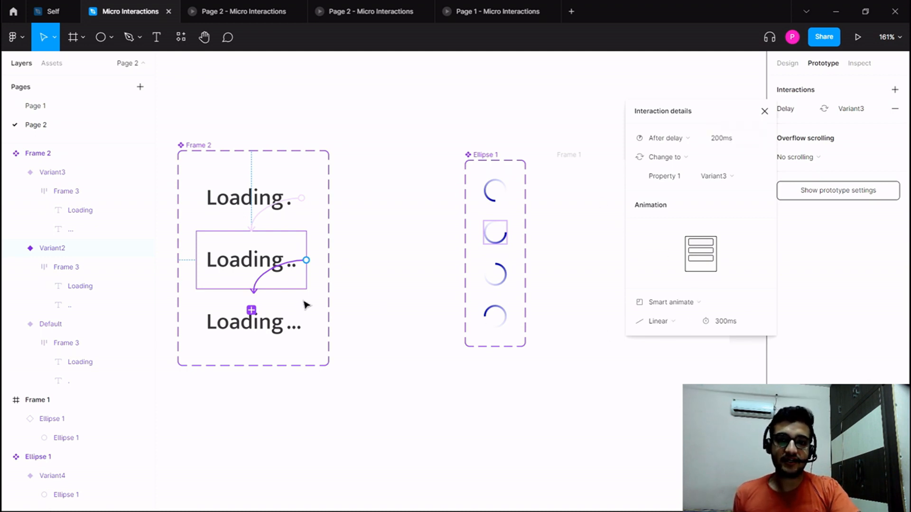
Connect Loading Variant3 back to Default with an After delay trigger of 200 ms to close the loop.
left_click(293, 321)
left_click_drag(312, 322, 270, 193)
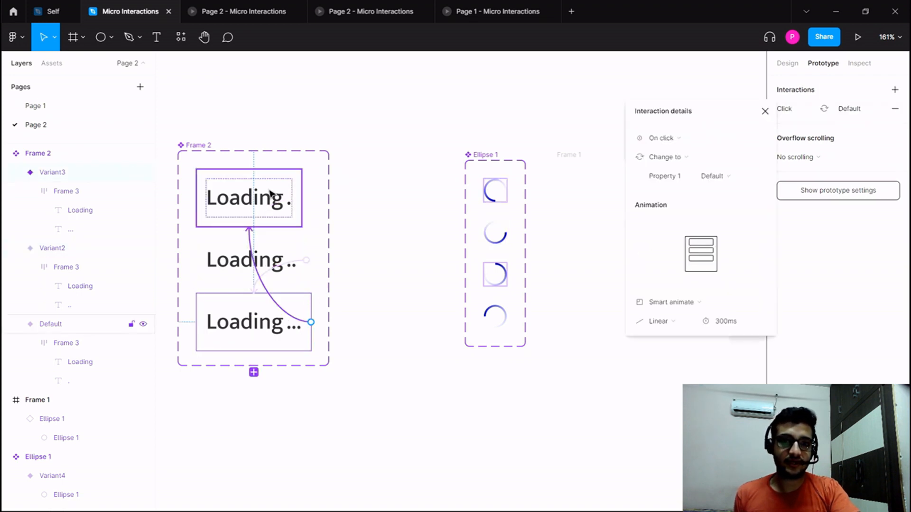
left_click(669, 139)
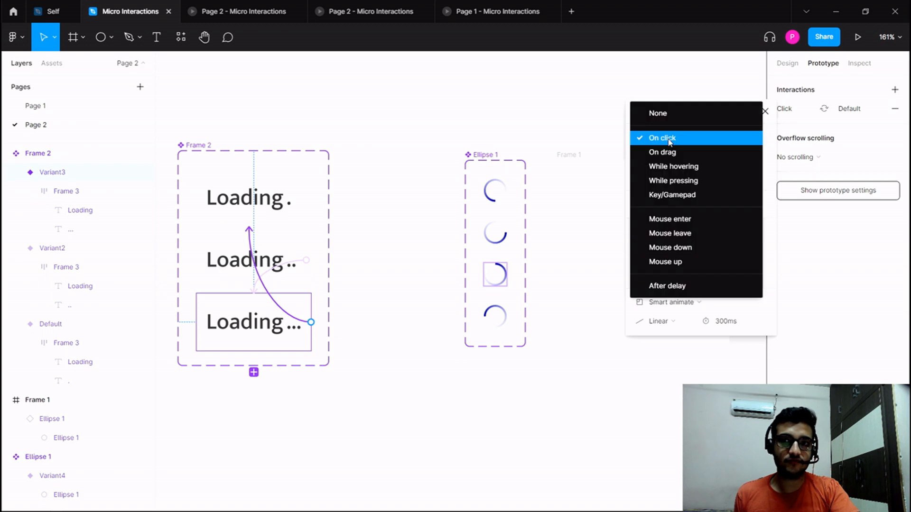
left_click(690, 283)
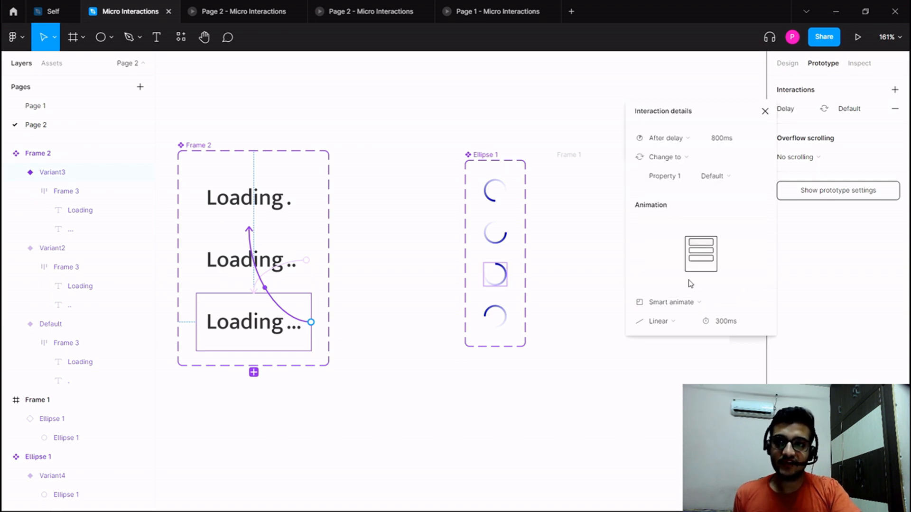
left_click(722, 138)
type("2")
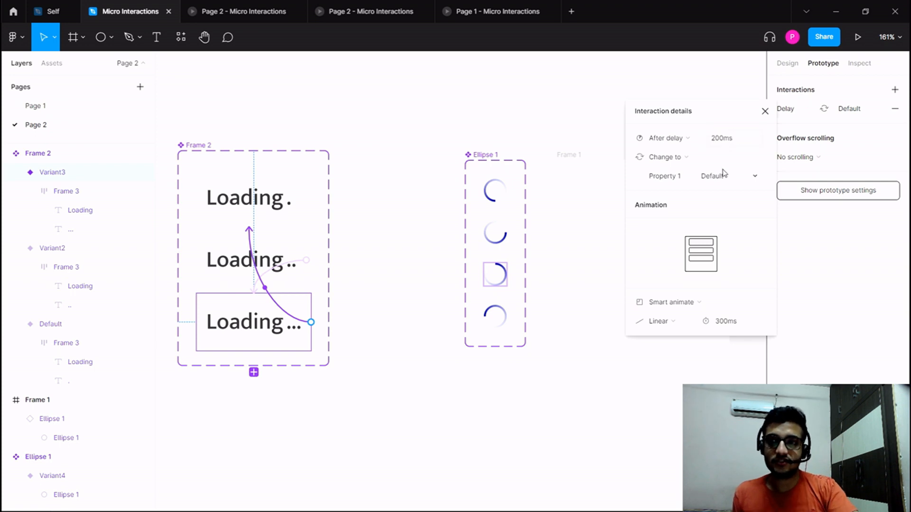
left_click(370, 378)
scroll(351, 377, "right", 1)
left_click(233, 216)
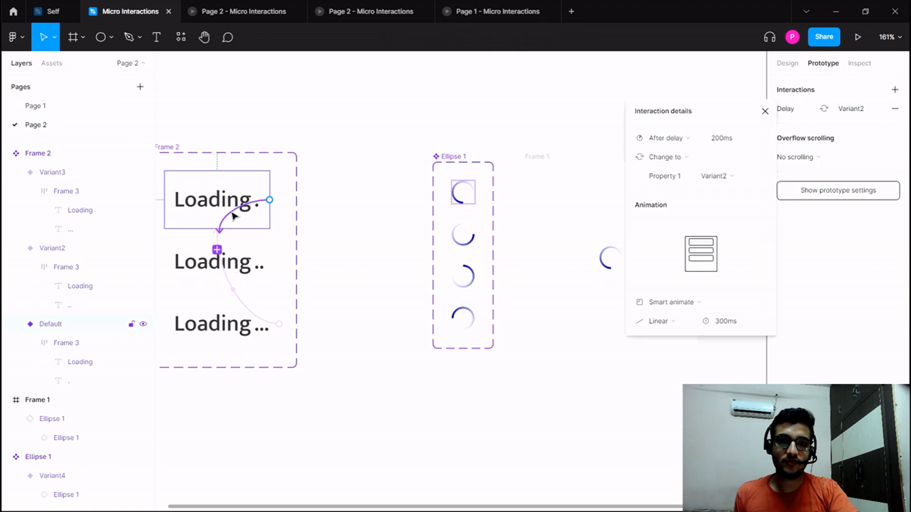
left_click(349, 268)
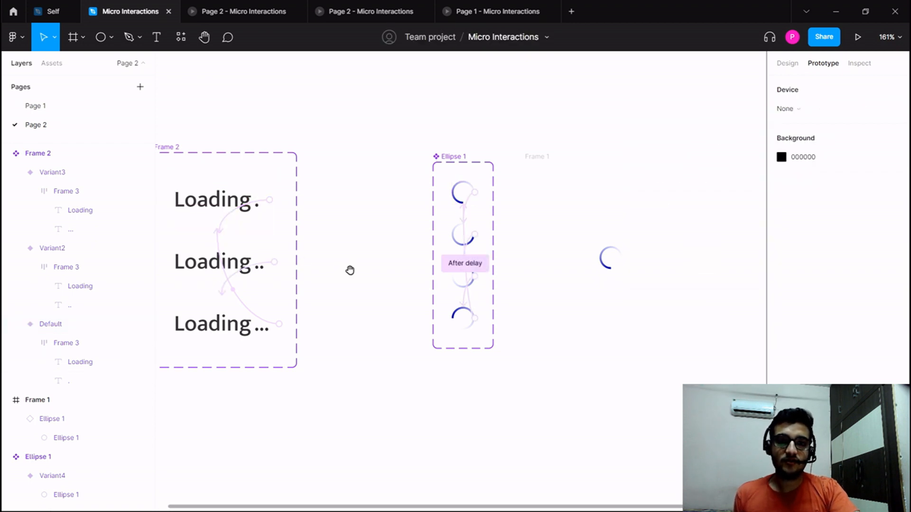
Paste an instance of the Loading text component into Frame 1 and arrange it centred below the ring, with the ring moved up.
scroll(243, 298, "right", 3)
left_click(406, 173)
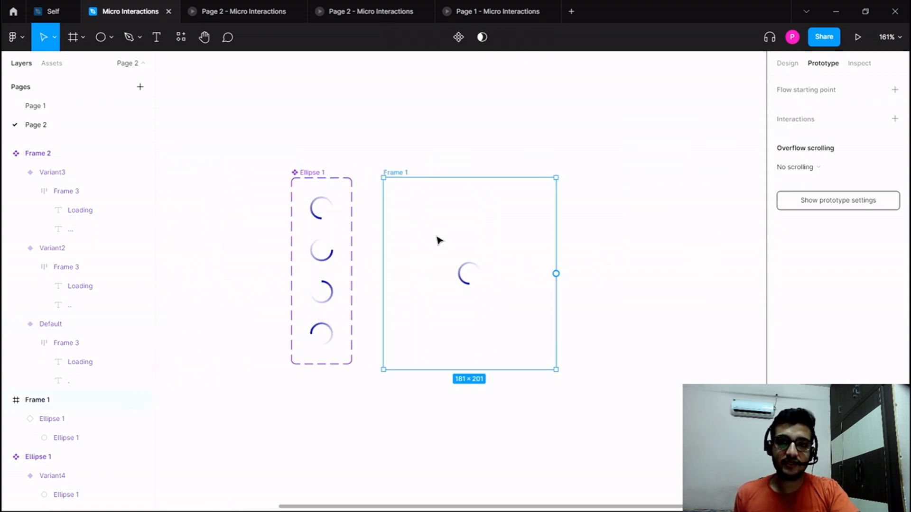
key("ctrl+v")
left_click_drag(450, 251, 472, 236)
left_click(470, 267, "shift")
left_click(481, 246)
left_click_drag(475, 292, 468, 300)
Set Frame 1's corner radius to 19.
left_click(415, 185)
left_click(408, 174)
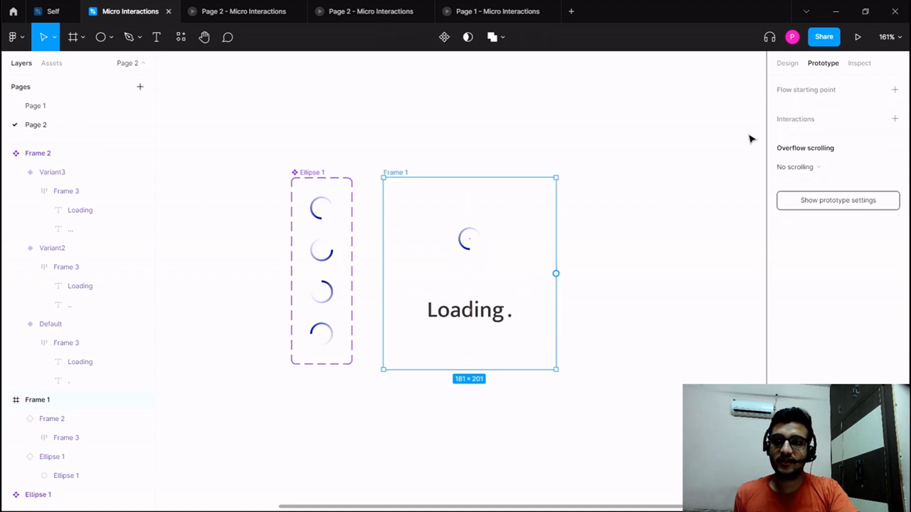
left_click(787, 63)
left_click(866, 175)
type("15")
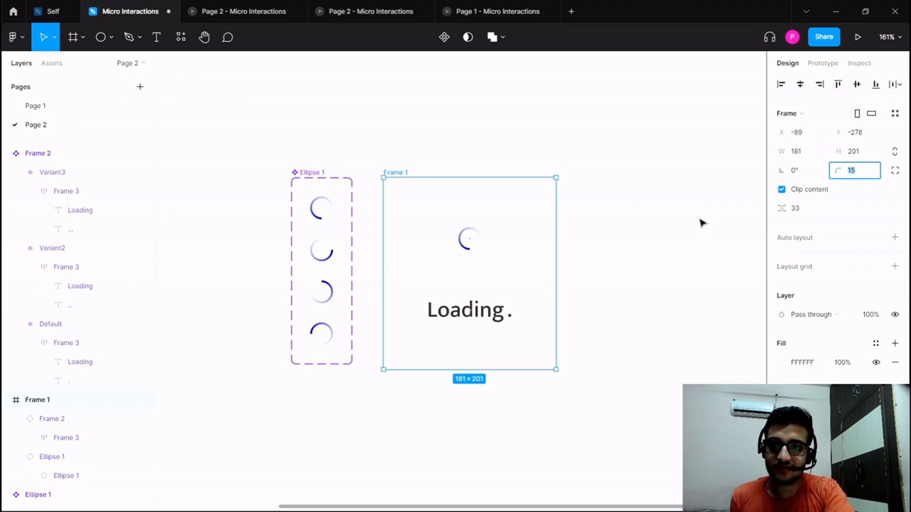
left_click(602, 189)
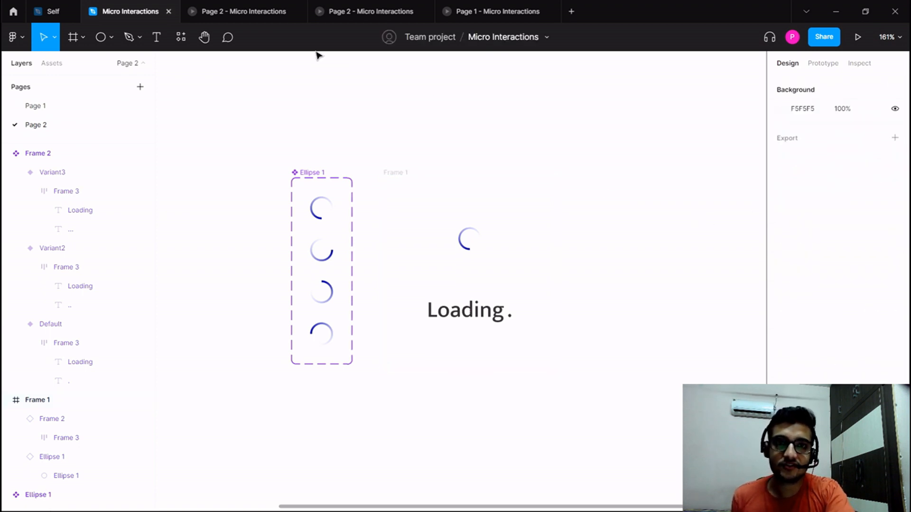
Preview the Frame 1 loading animation, view the sample micro-interactions in the Page 1 prototype, and return to the design file.
left_click(392, 173)
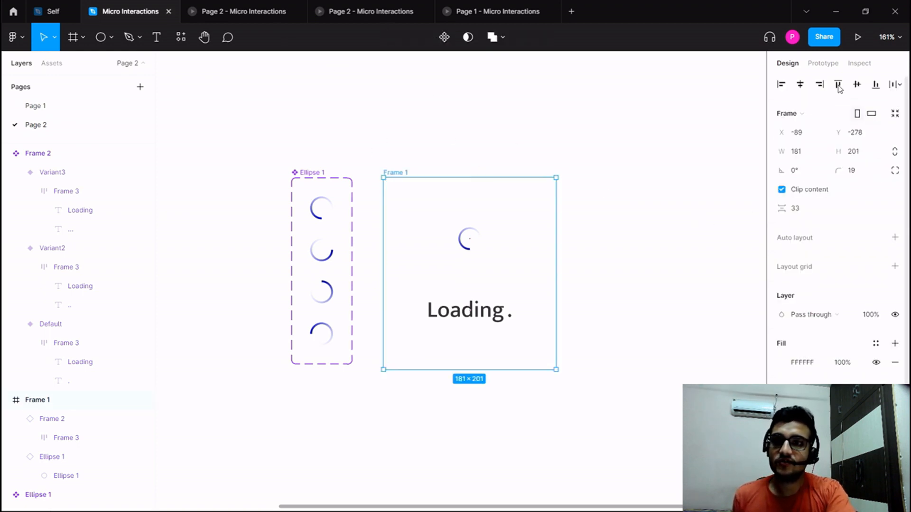
left_click(856, 44)
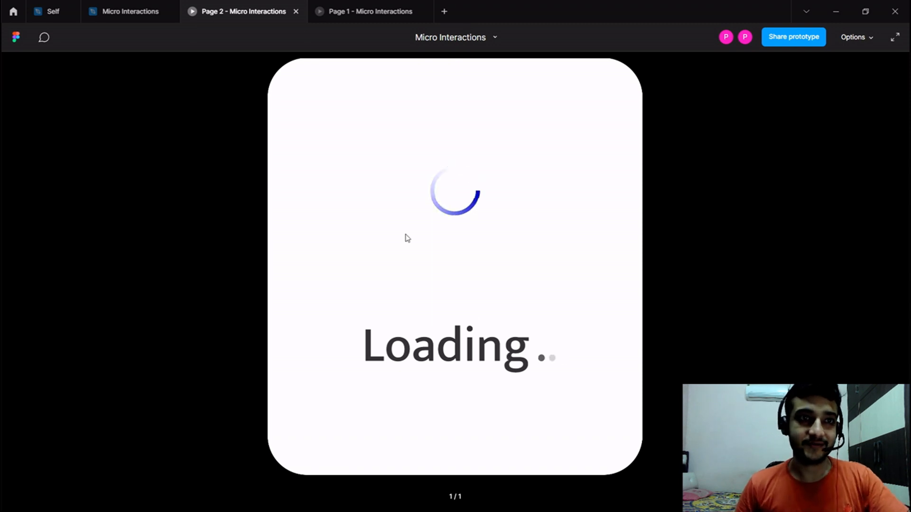
left_click(126, 10)
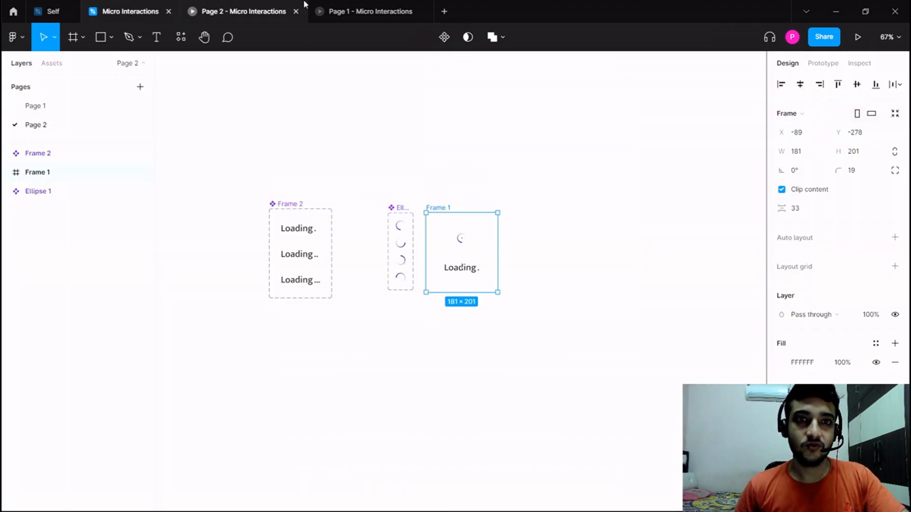
left_click(337, 5)
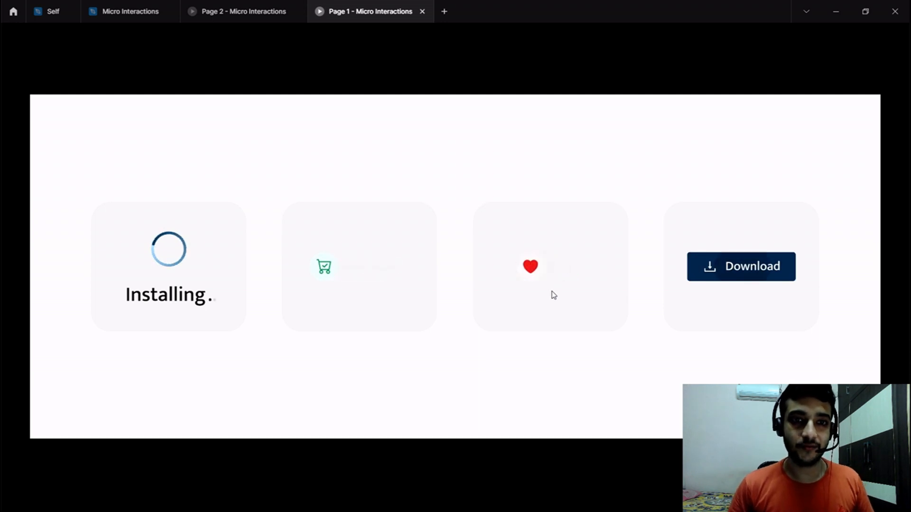
left_click(244, 11)
left_click(142, 10)
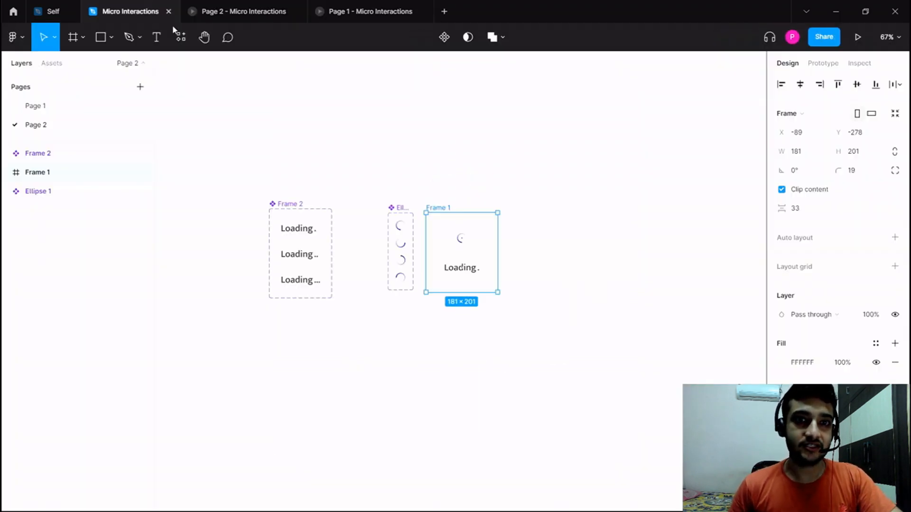
Import the bi:cart-check icon onto Page 2 with the Iconify plugin by searching for "cart", placing it in the empty area below Frame 2.
left_click(246, 154)
left_click_drag(345, 162, 399, 138)
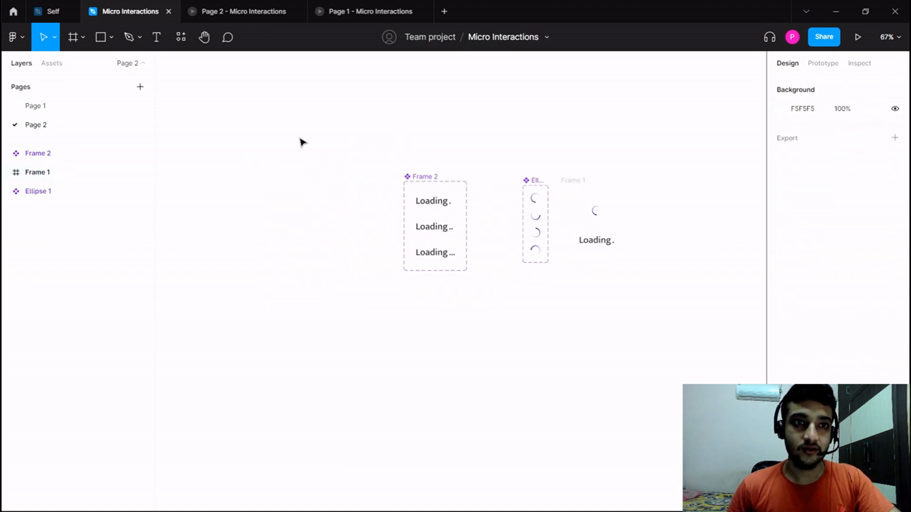
right_click(237, 309)
mouse_move(313, 407)
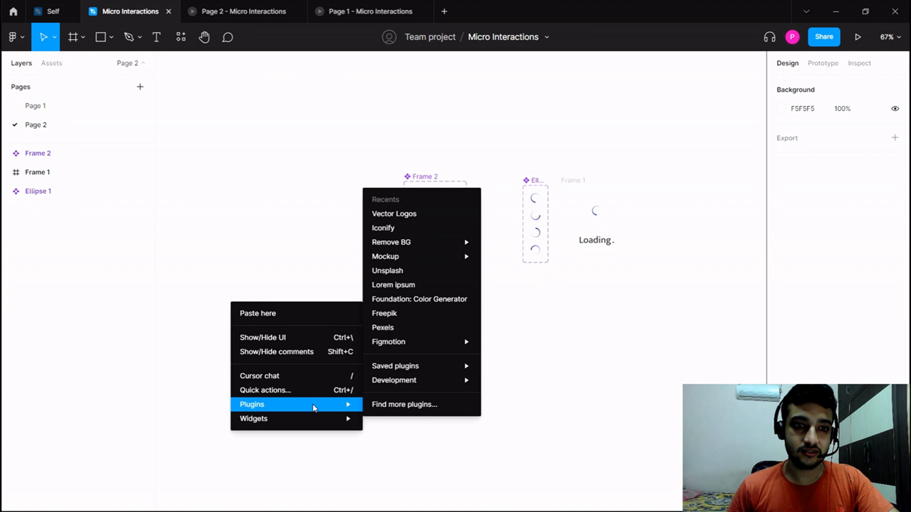
left_click(411, 228)
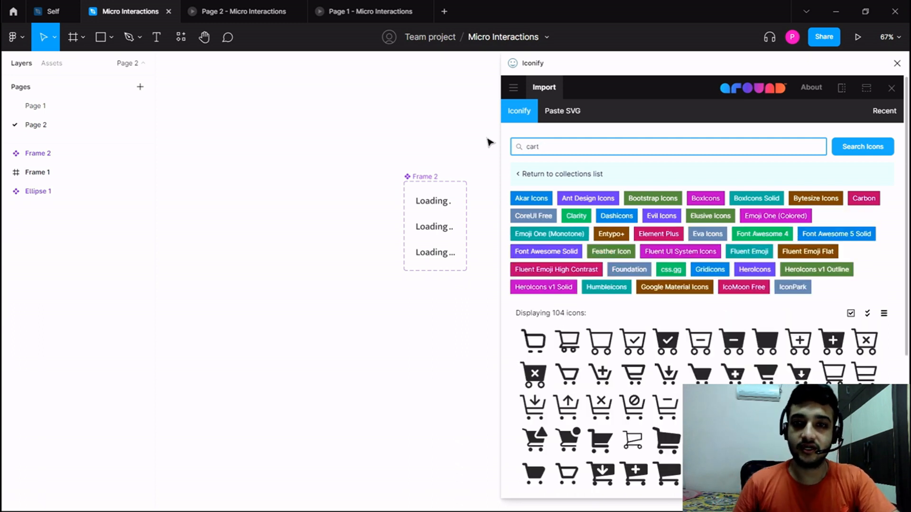
scroll(536, 280, "down", 1)
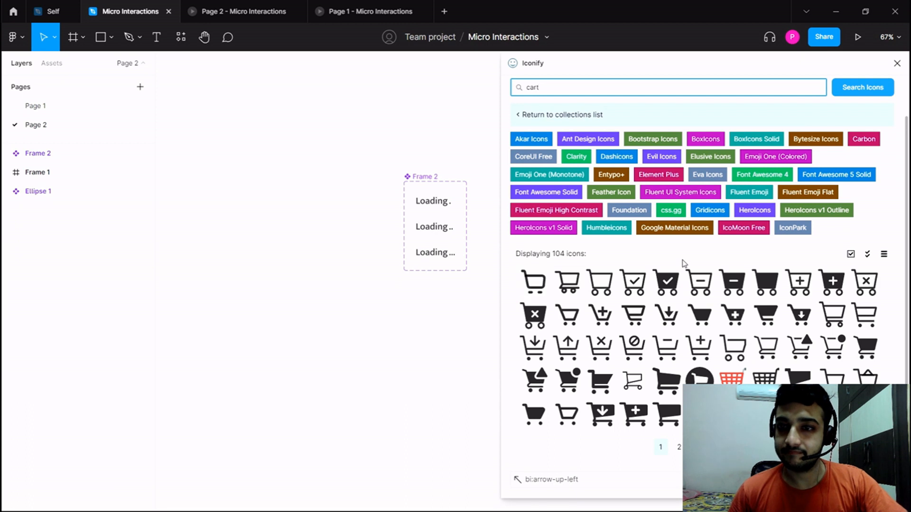
left_click(633, 290)
scroll(633, 291, "down", 3)
left_click_drag(566, 370, 339, 331)
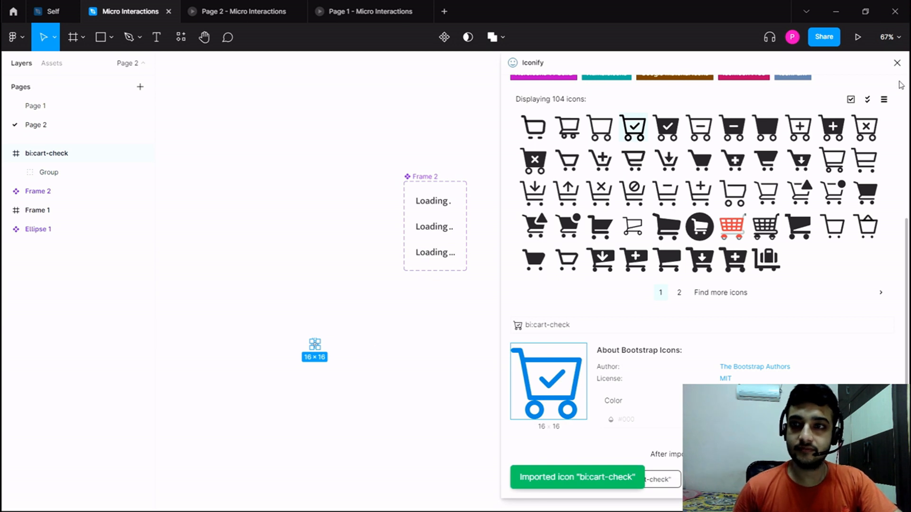
left_click(897, 63)
Resize the cart-check icon proportionally to 24 × 24.
scroll(299, 357, "up", 5)
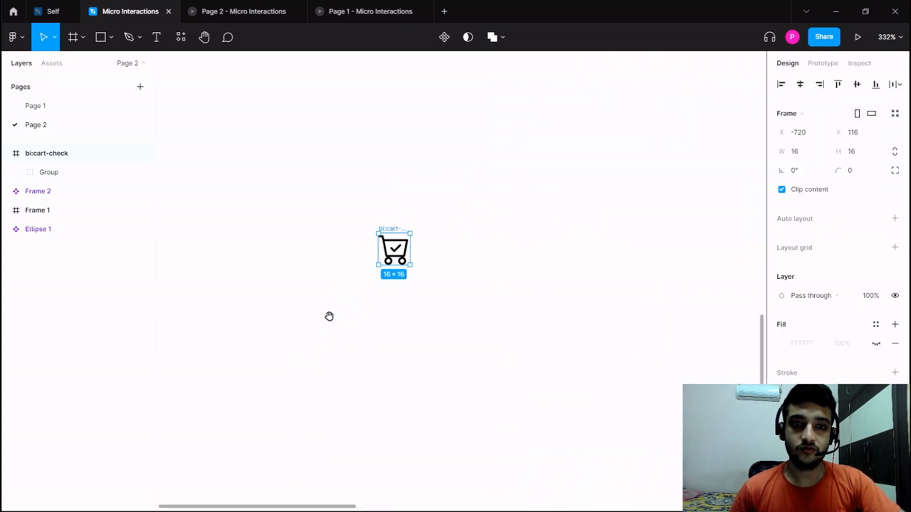
left_click_drag(329, 317, 276, 312)
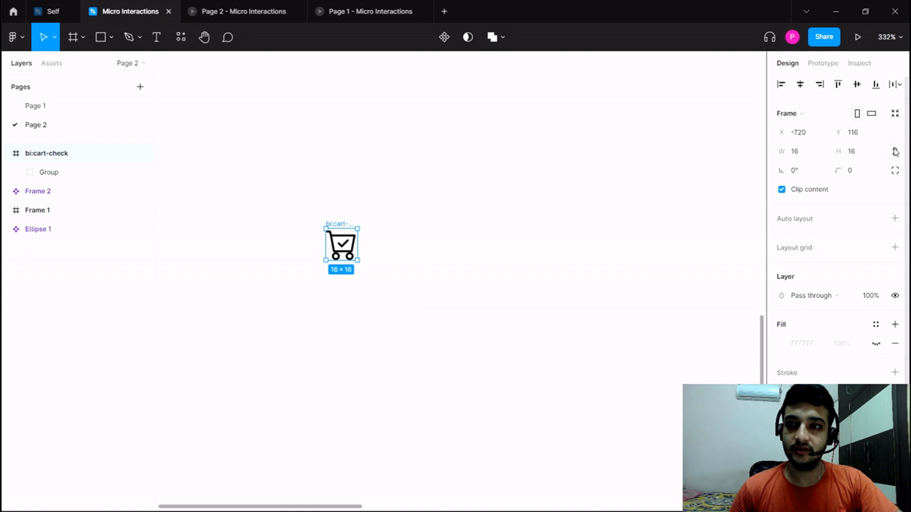
left_click(859, 159)
type("24")
key("Return")
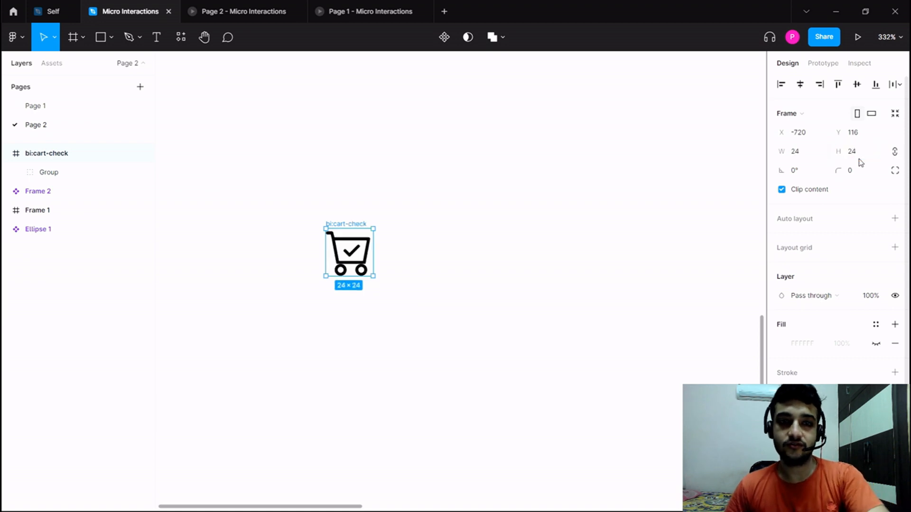
scroll(412, 265, "down", 5)
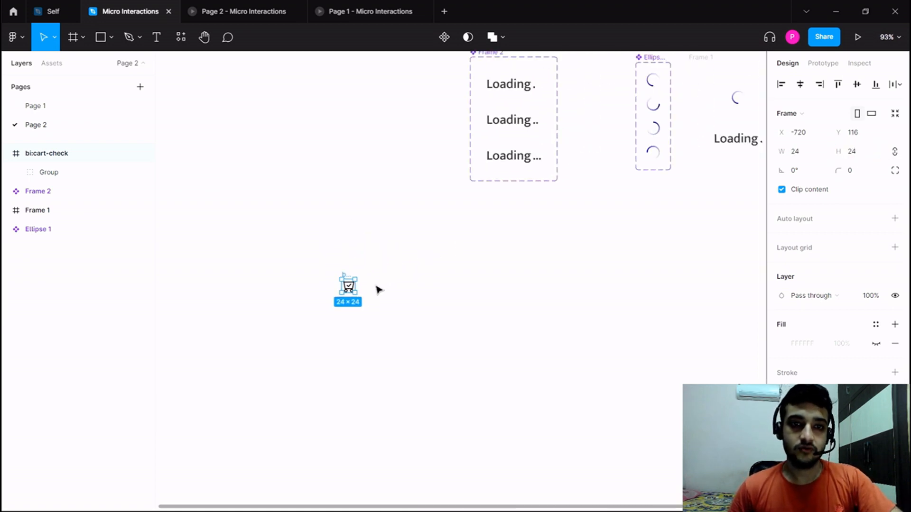
scroll(378, 289, "up", 4)
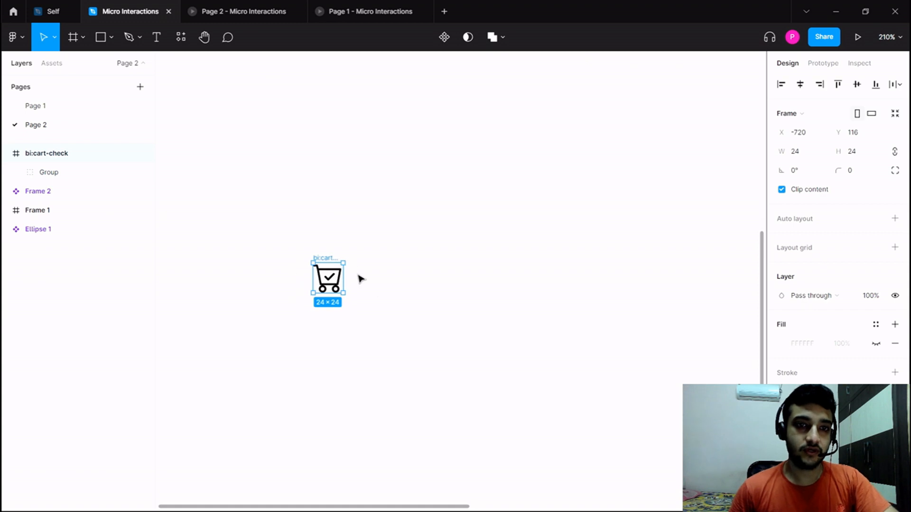
left_click(360, 278)
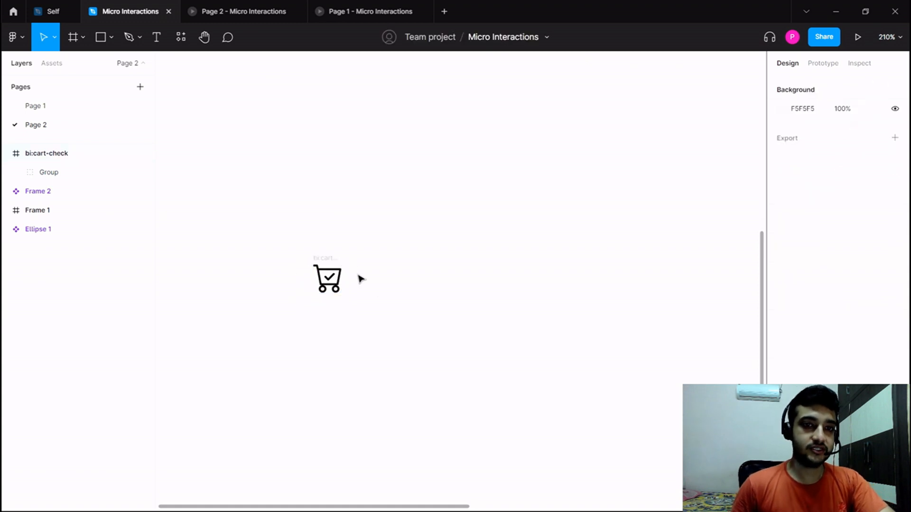
left_click(335, 258)
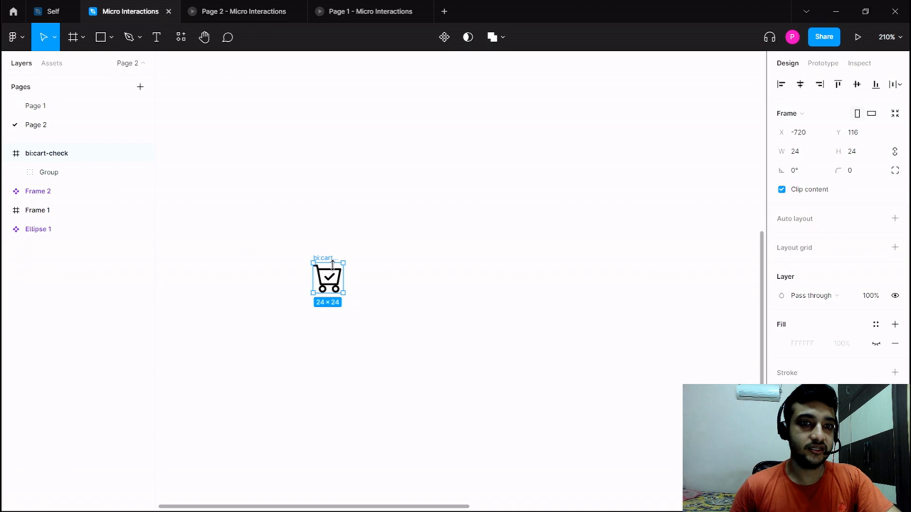
scroll(332, 271, "up", 5)
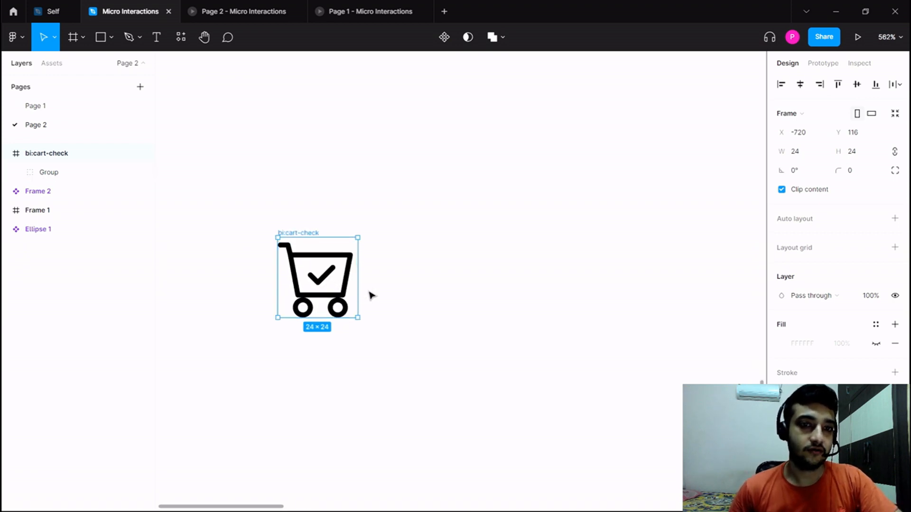
scroll(406, 282, "down", 4)
left_click(410, 284)
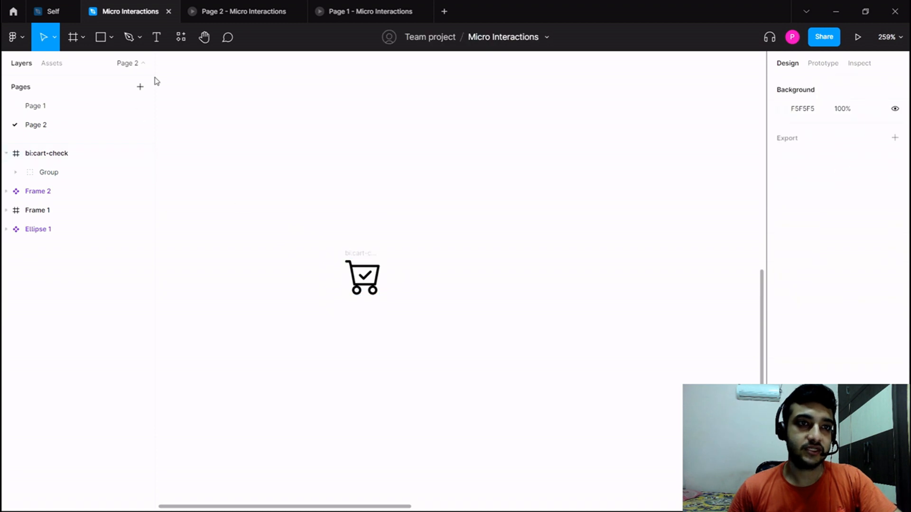
Add the text "Add to Cart" beside the cart icon and set its font size to 20.
left_click(152, 39)
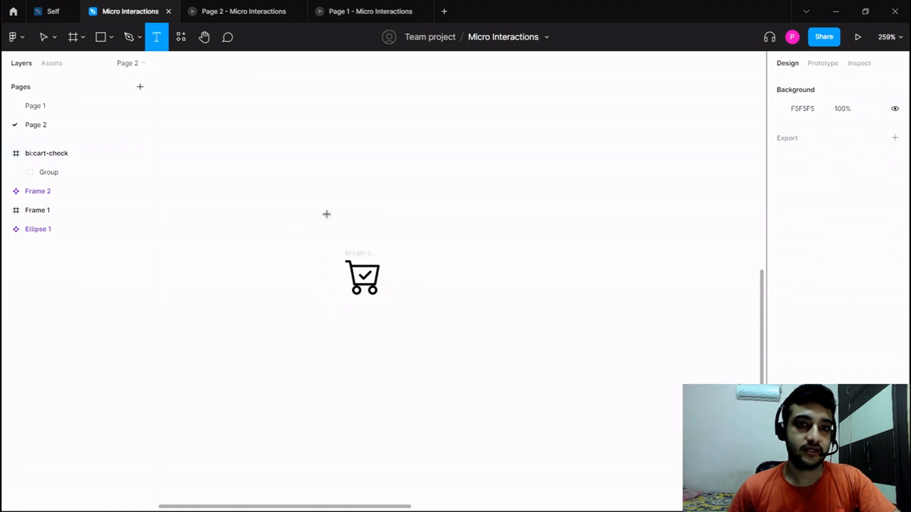
left_click(399, 267)
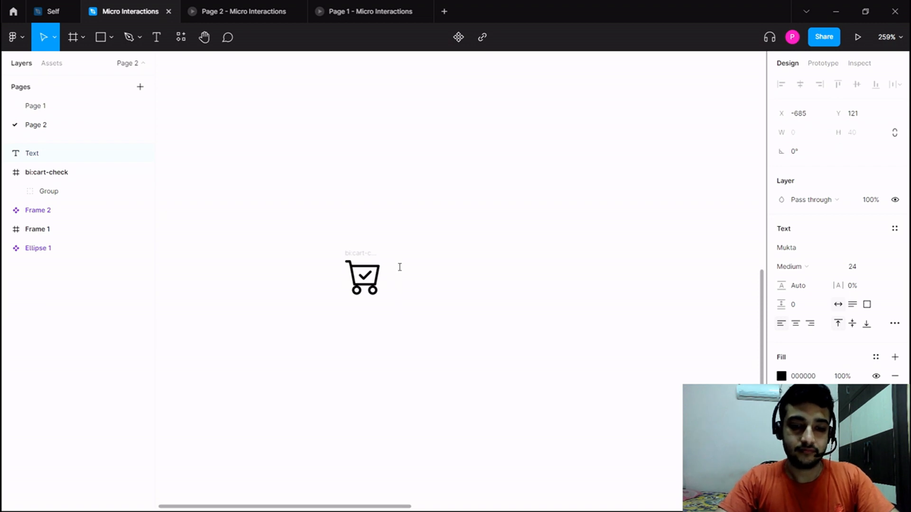
type("Add to")
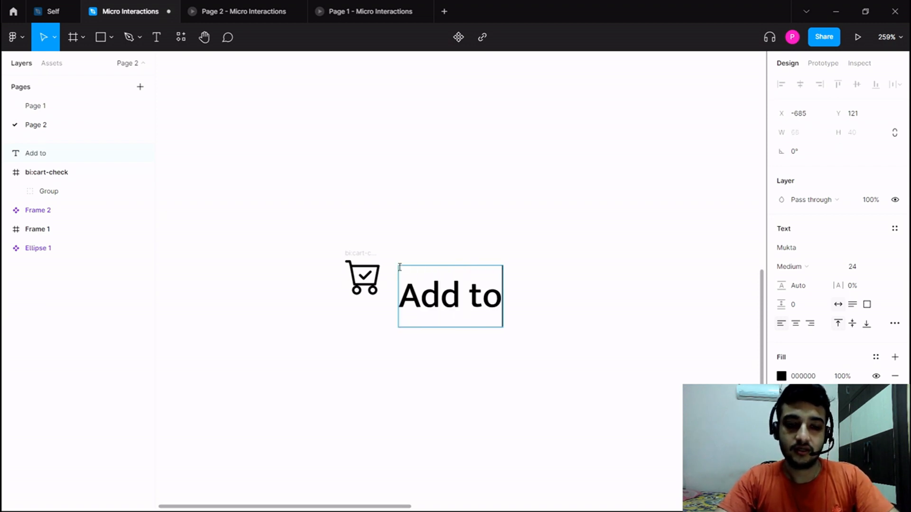
type(" Cart")
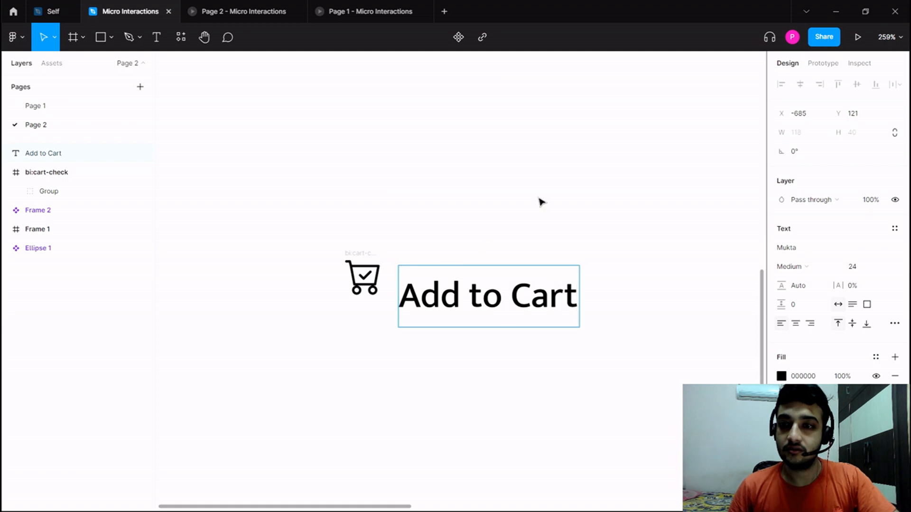
key("Escape")
left_click(884, 270)
left_click(873, 252)
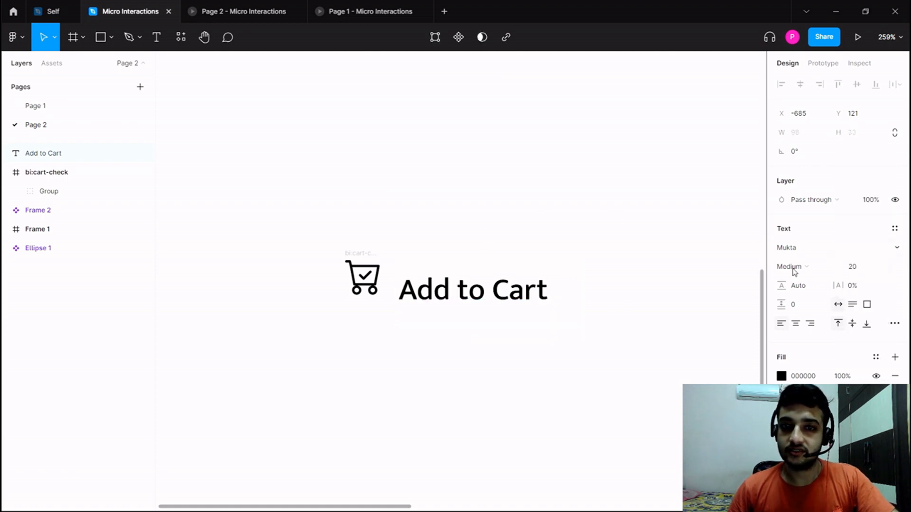
Line the Add to Cart text up with the cart icon and combine both in a horizontal auto layout frame.
left_click_drag(420, 295, 420, 280)
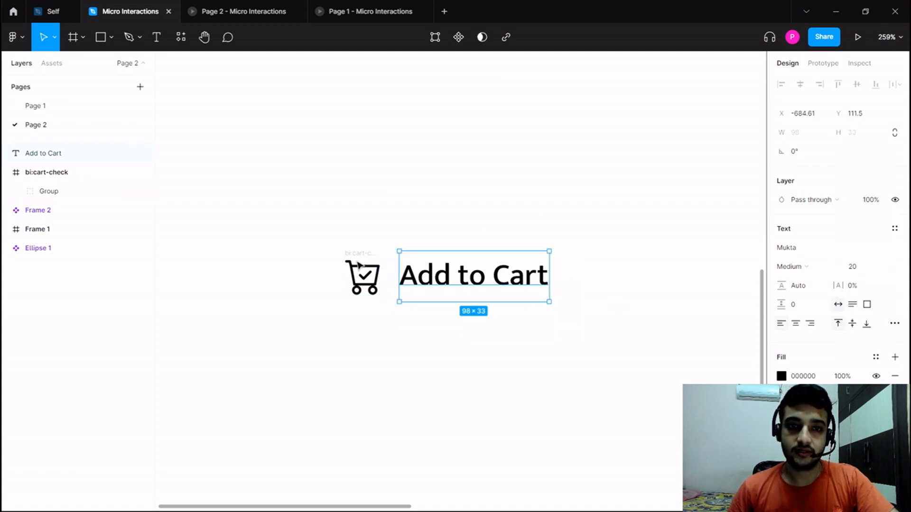
left_click(357, 253, "shift")
key("shift+a")
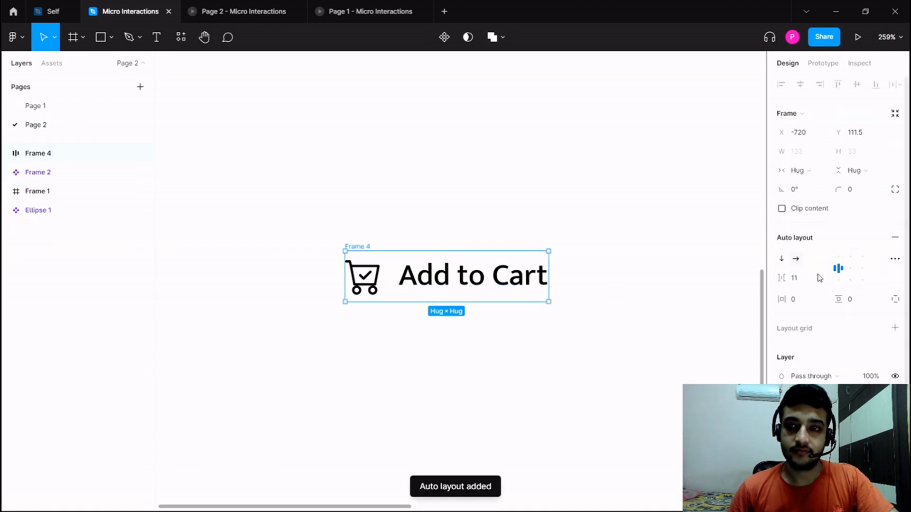
Reduce the Add to Cart text's font size to 16.
left_click(435, 281)
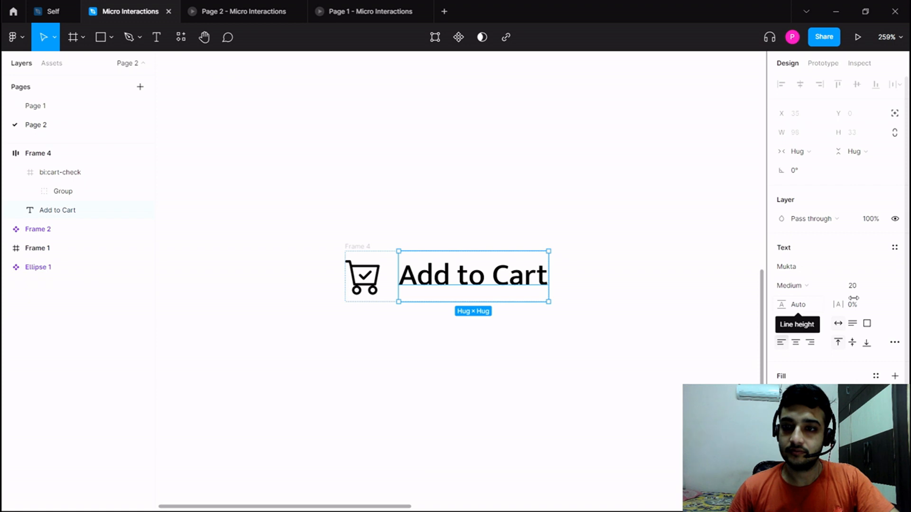
left_click(866, 292)
left_click(884, 287)
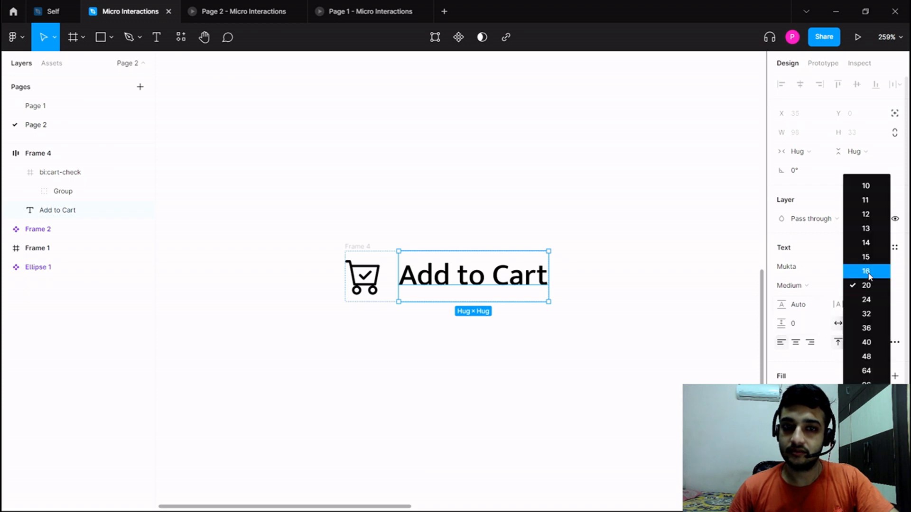
left_click(868, 272)
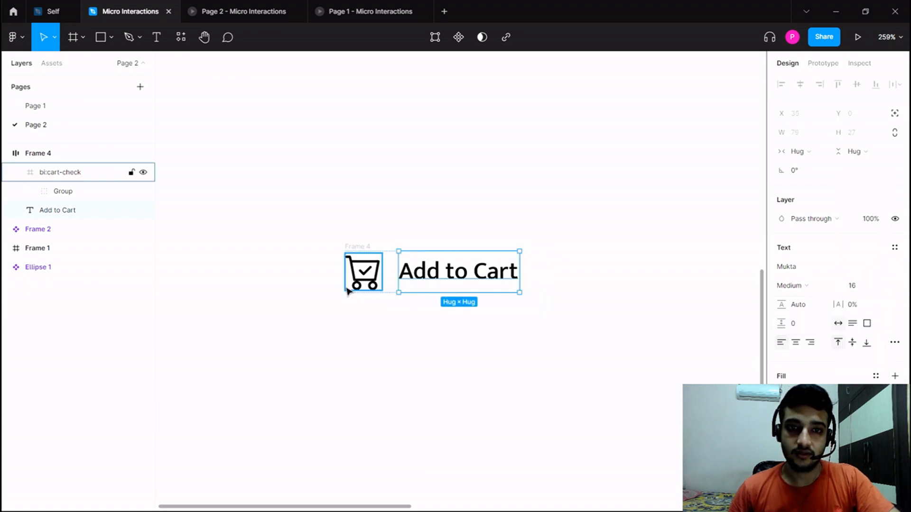
left_click(407, 313)
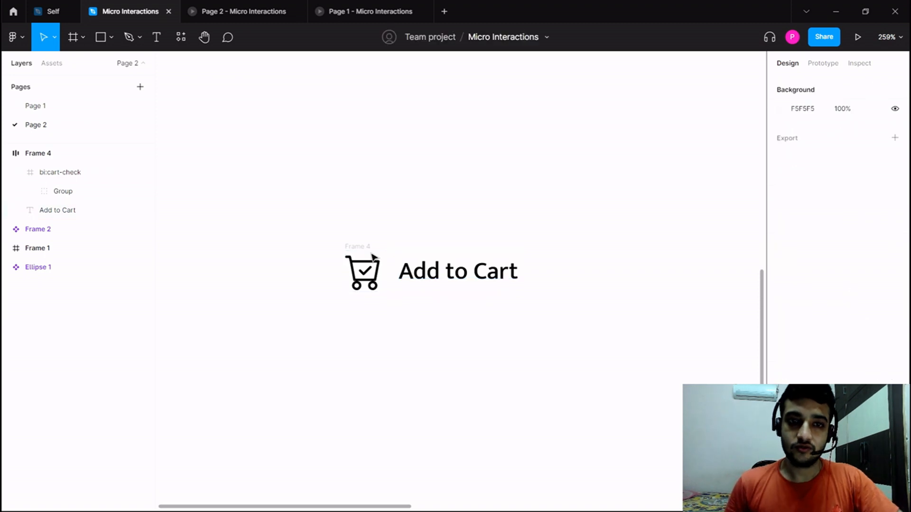
Recolour the cart icon and Add to Cart text in the auto layout frame from black to a dark grey.
left_click(38, 152)
scroll(783, 409, "down", 1)
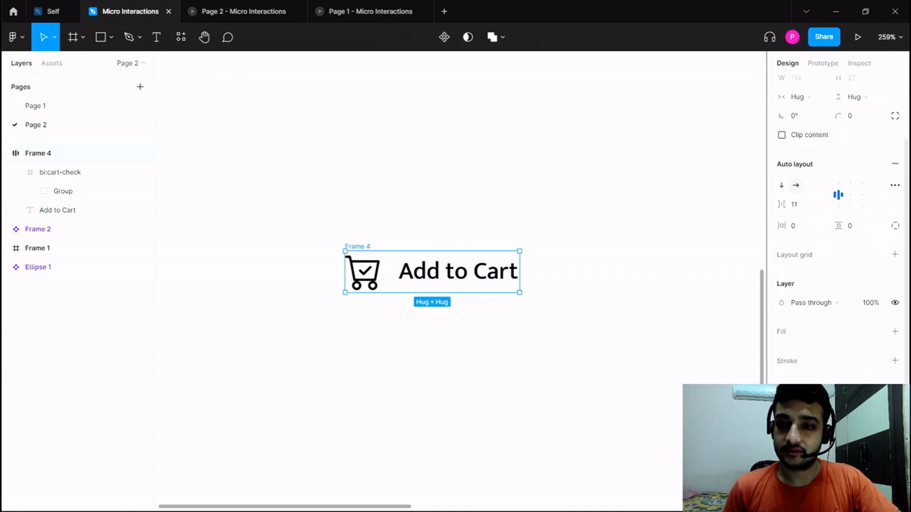
left_click(782, 409)
left_click_drag(663, 339, 625, 332)
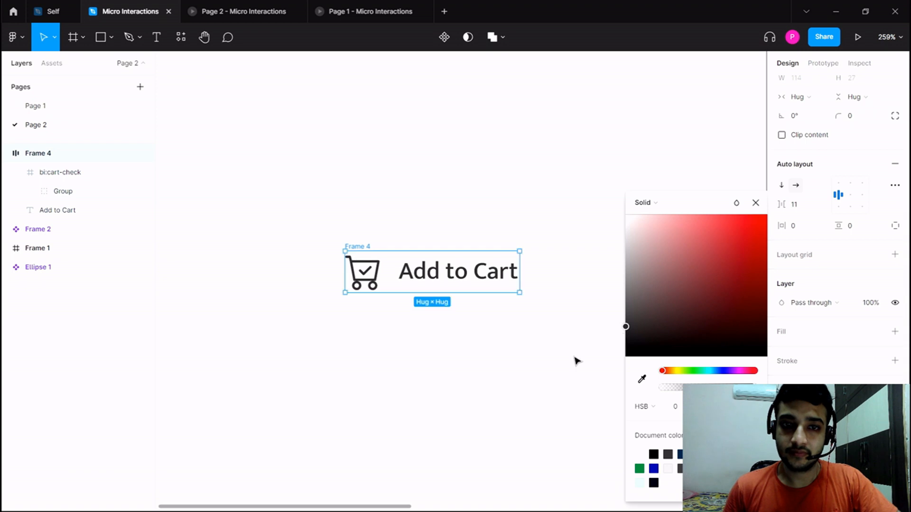
left_click(541, 354)
Turn the auto layout frame holding the cart icon and text into a component.
left_click(353, 247)
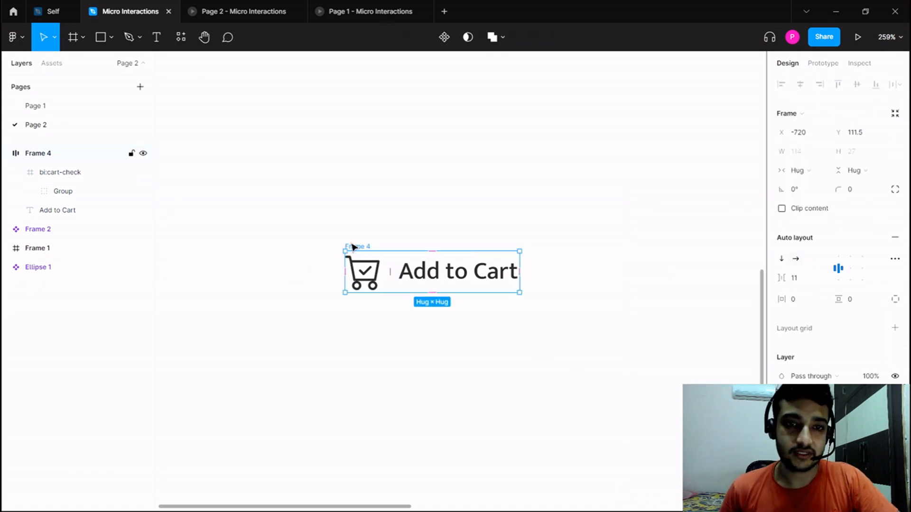
right_click(352, 246)
left_click(400, 389)
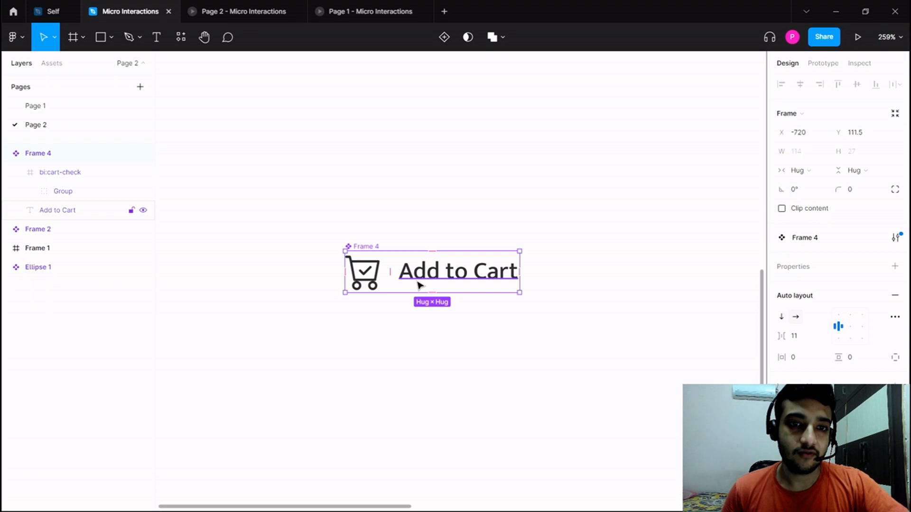
left_click_drag(385, 309, 397, 307)
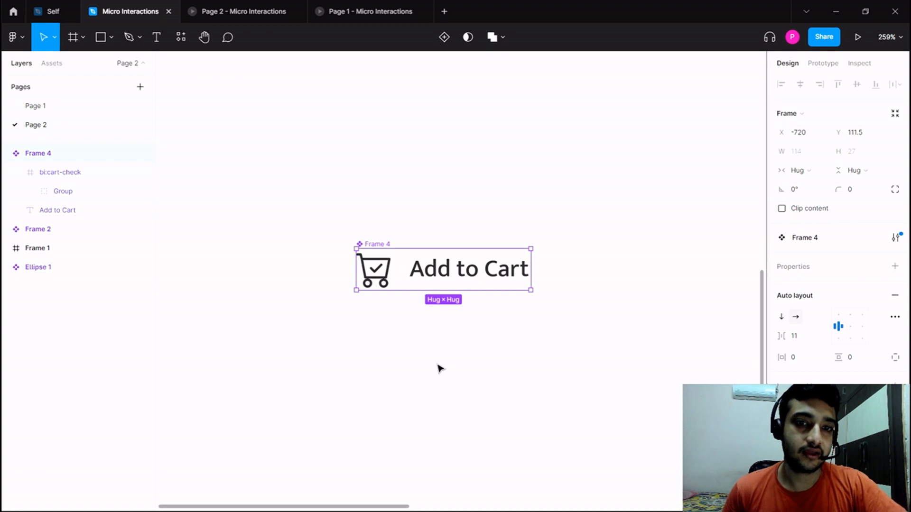
Hide the Add to Cart text inside the new component so only the cart icon shows.
scroll(439, 369, "down", 1)
left_click(472, 265)
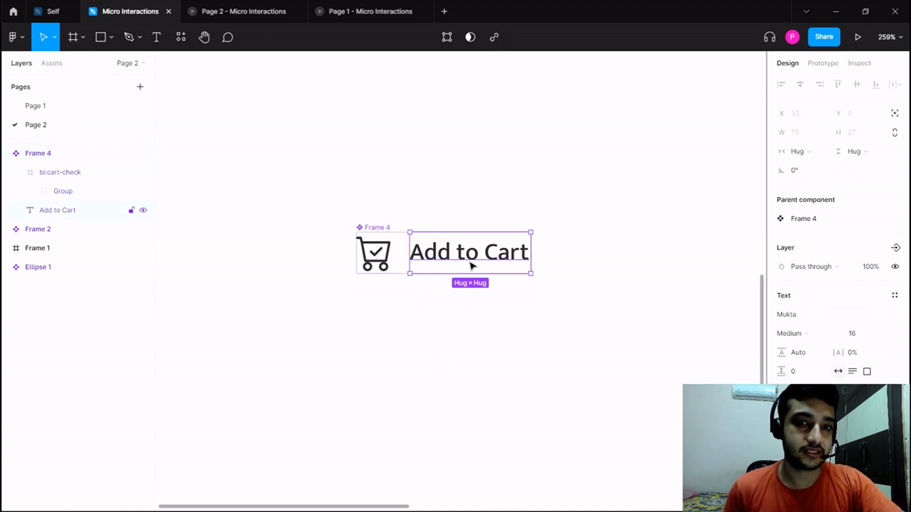
left_click(457, 315)
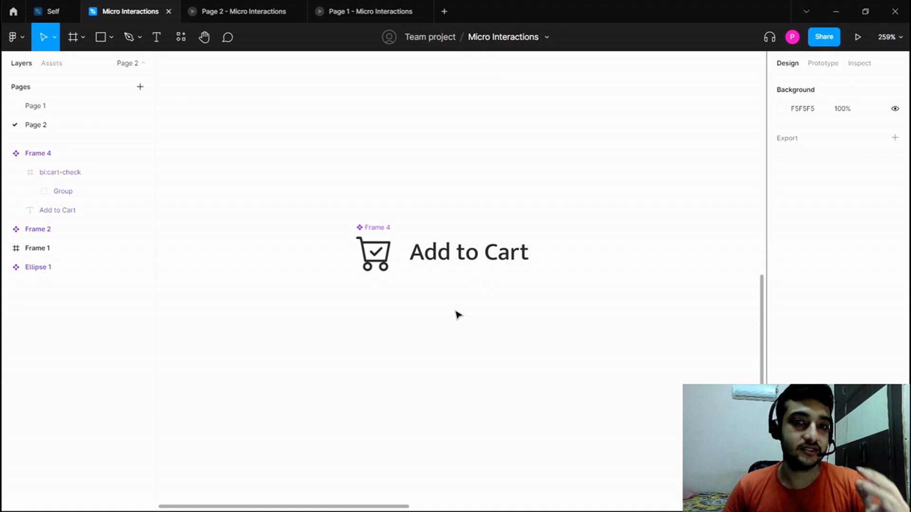
left_click(463, 268)
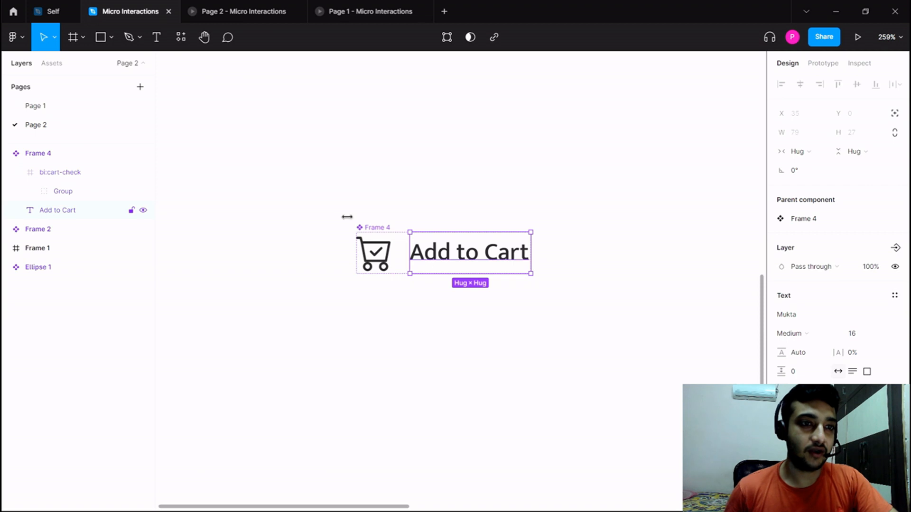
left_click(143, 210)
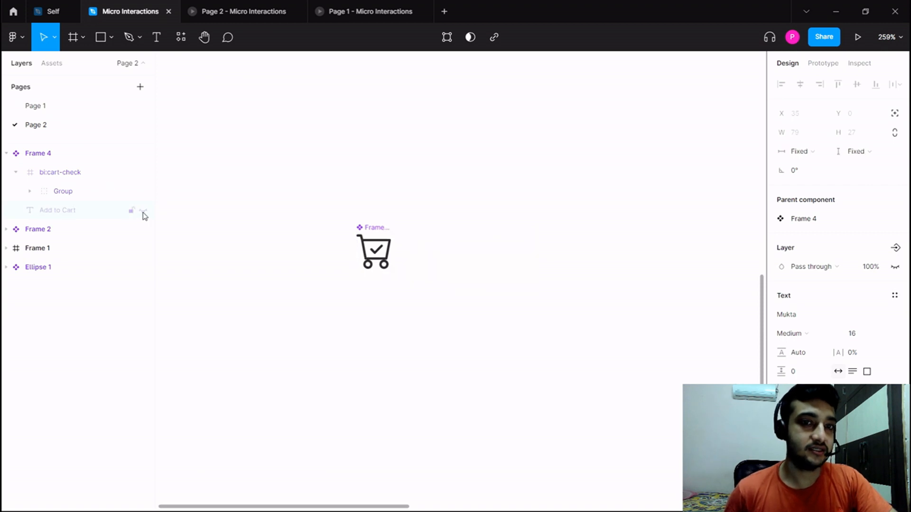
left_click(322, 265)
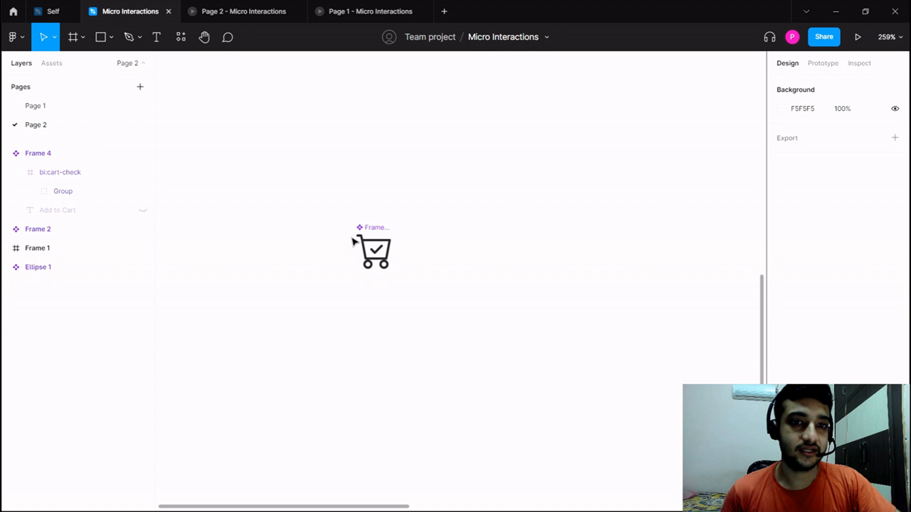
Set the cart component's auto layout padding to 6 both horizontally and vertically.
left_click(374, 235)
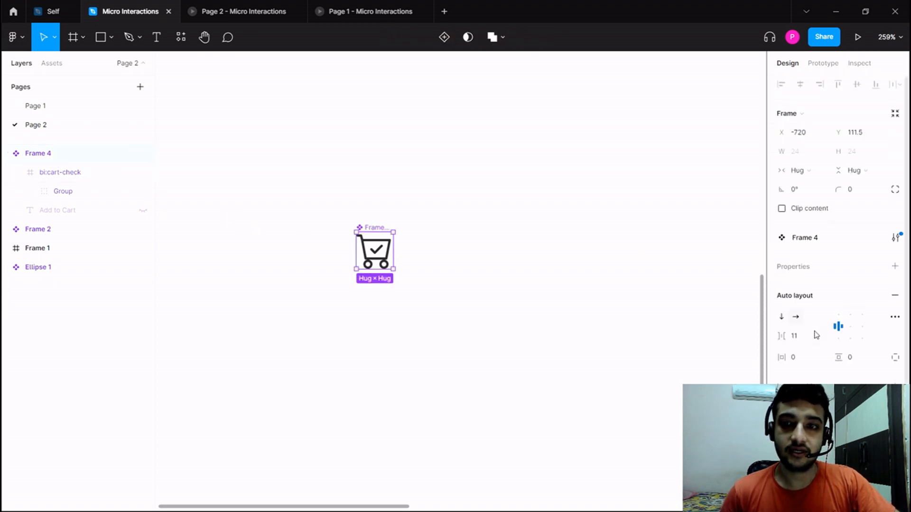
key("Up")
key("Up")
key("Up")
key("Up")
key("Up")
key("Up")
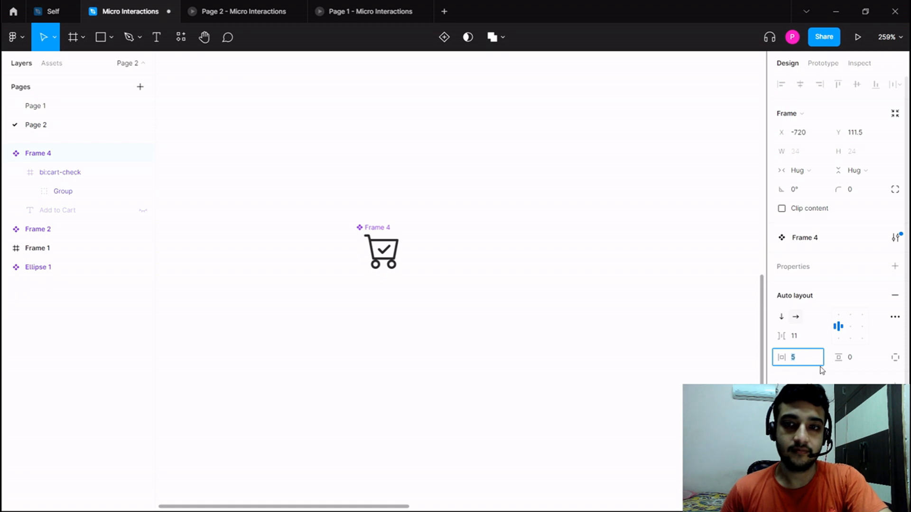
left_click(850, 359)
key("Up")
key("Up")
key("Up")
key("Up")
key("Up")
key("Up")
key("Up")
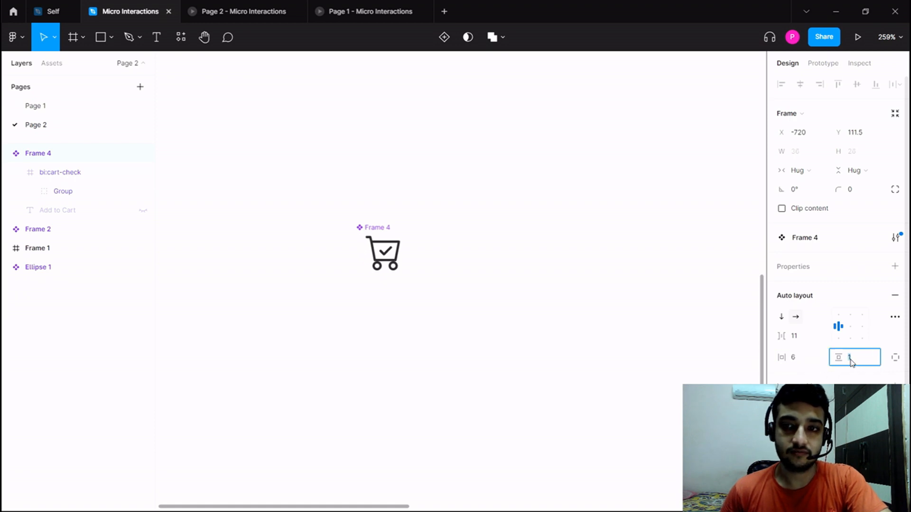
key("Down")
Set the cart component's corner radius to 28.
scroll(844, 365, "down", 3)
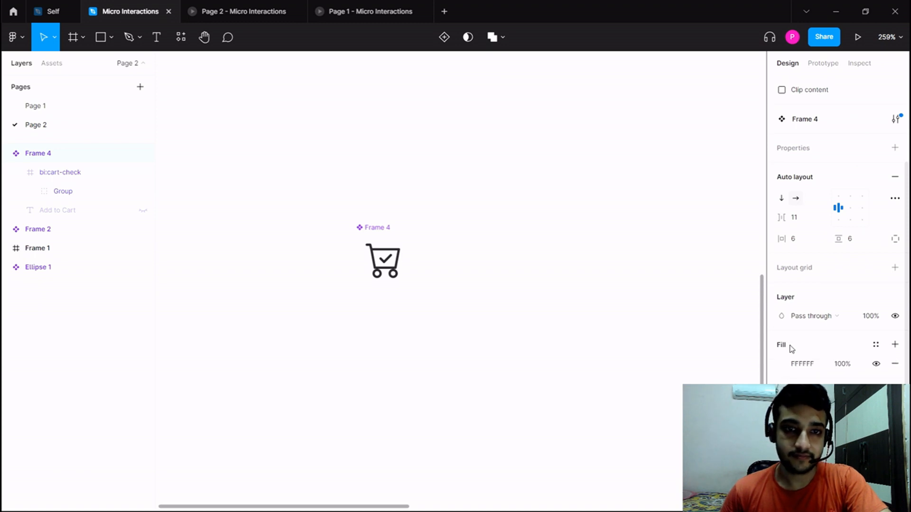
scroll(845, 209, "up", 5)
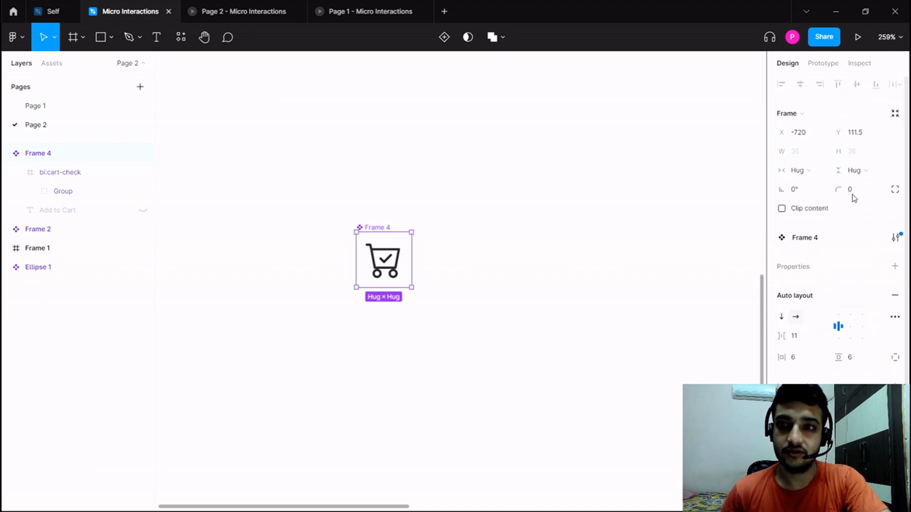
left_click(852, 192)
type("12")
key("Return")
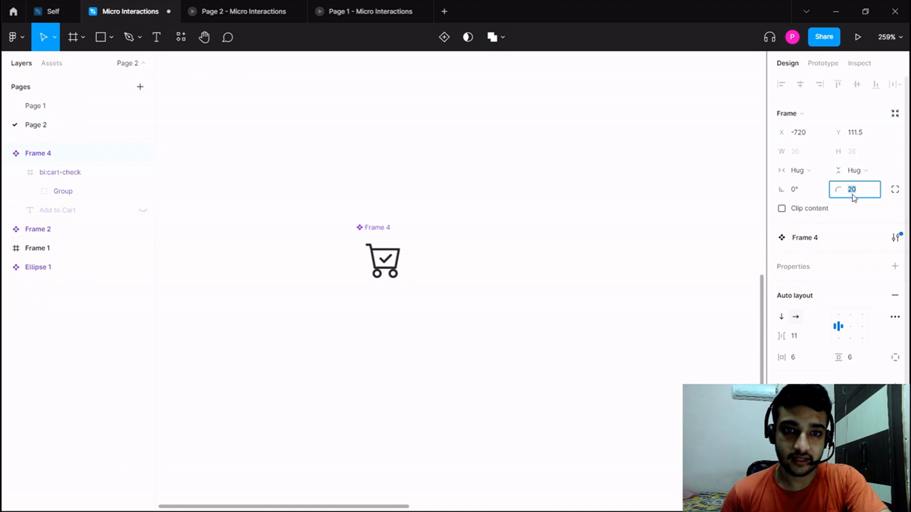
left_click(333, 269)
Add a variant property to the cart component and create a second variant below the default one.
scroll(333, 269, "up", 3)
scroll(334, 269, "right", 1)
left_click(356, 197)
left_click(357, 197)
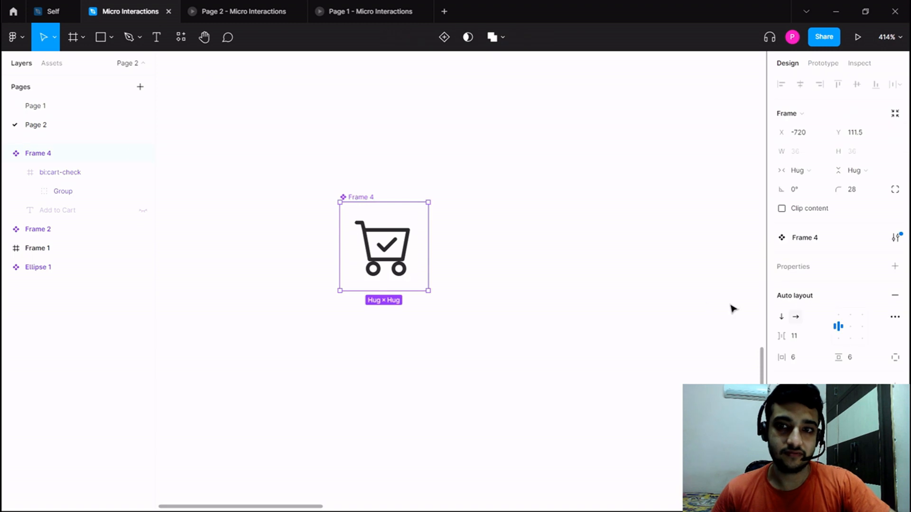
left_click(895, 267)
left_click(837, 305)
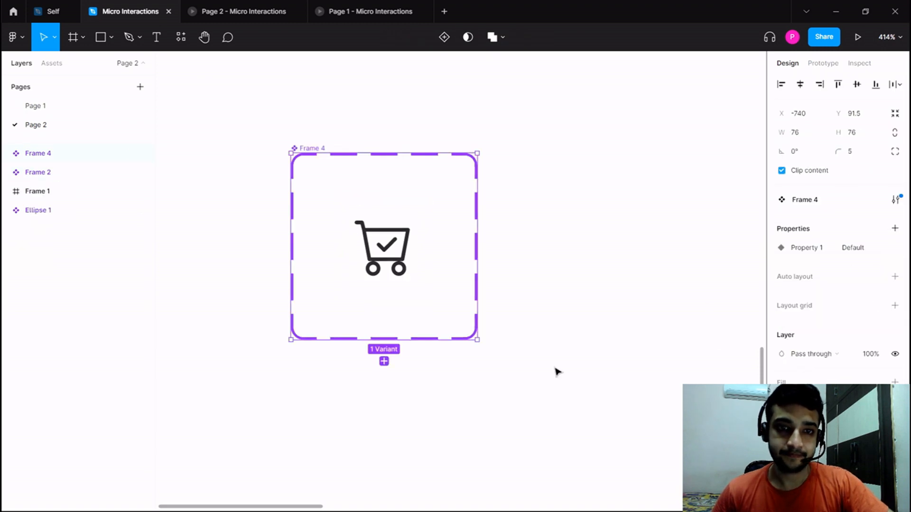
left_click(383, 361)
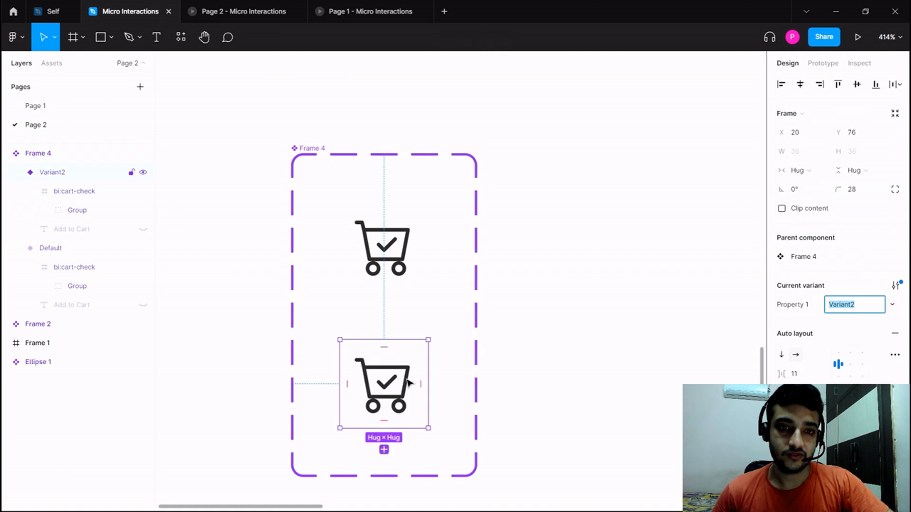
left_click(508, 378)
Widen the cart component set to about 157 and show the hidden Add to Cart text in Variant2.
scroll(508, 378, "down", 3)
left_click(393, 233)
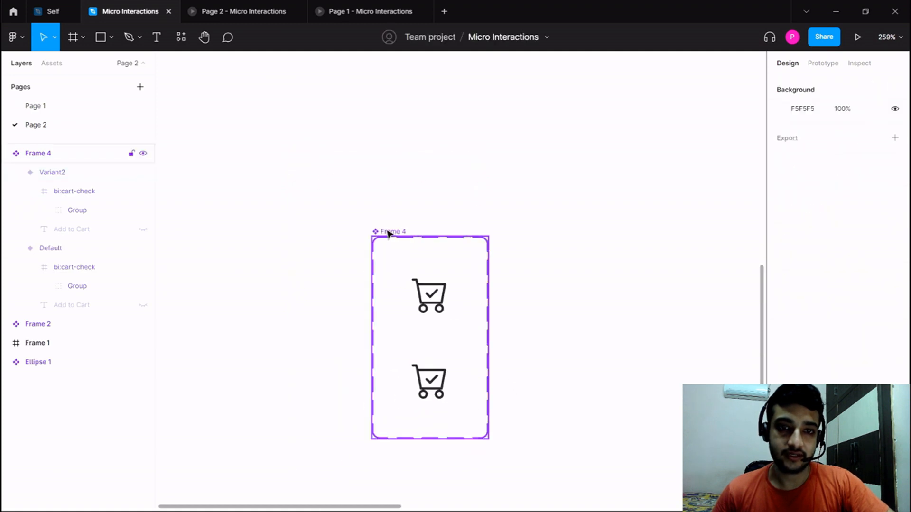
left_click_drag(488, 337, 612, 351)
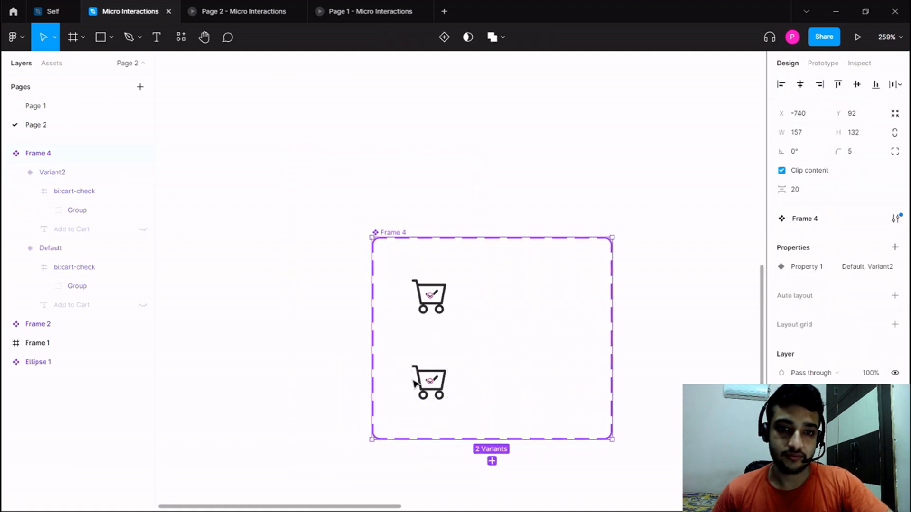
left_click(442, 359)
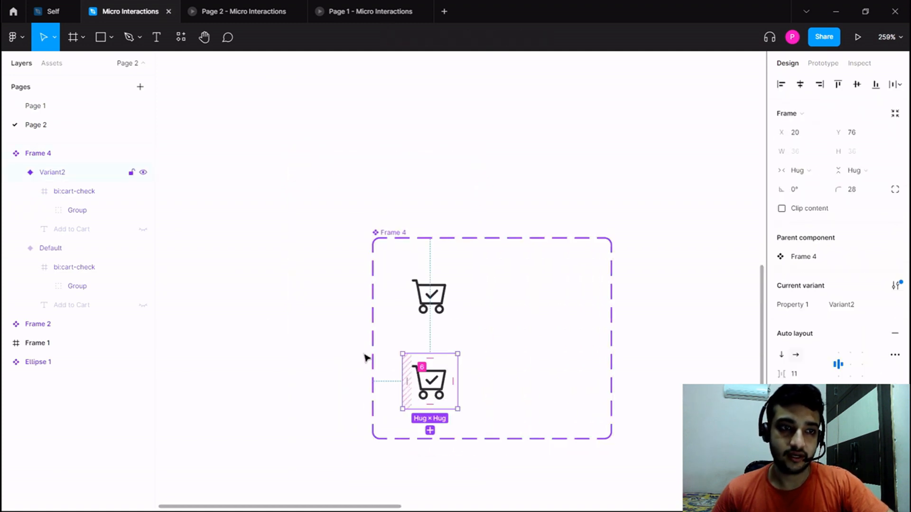
left_click(144, 230)
scroll(256, 294, "down", 3)
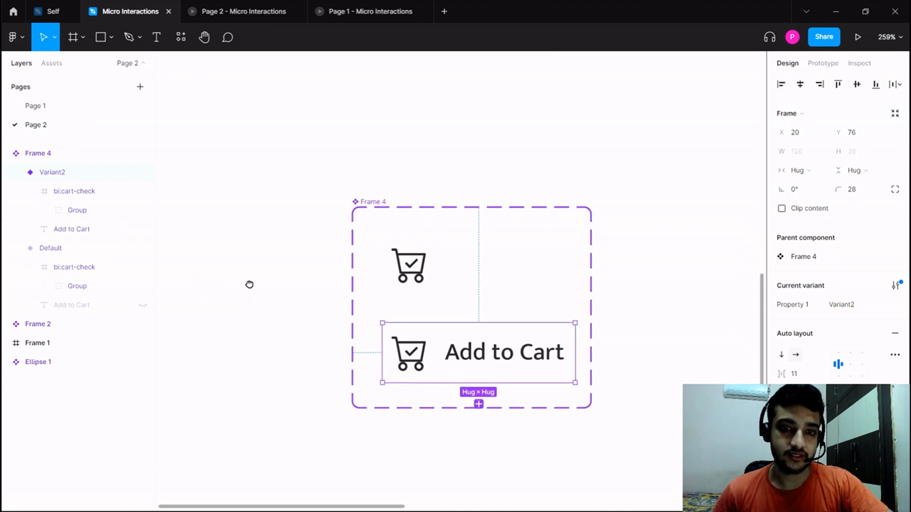
Set the font size of the Add to Cart text in Variant2 to 14.
double_click(453, 330)
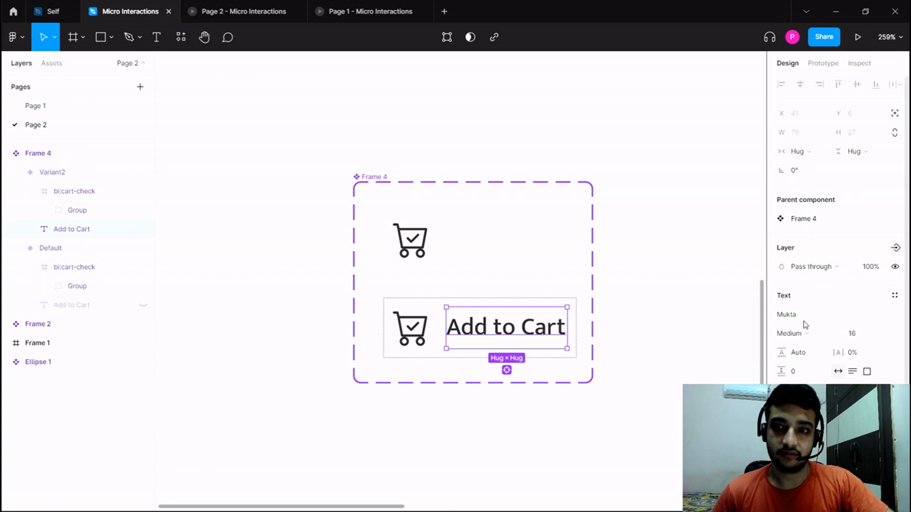
left_click(880, 335)
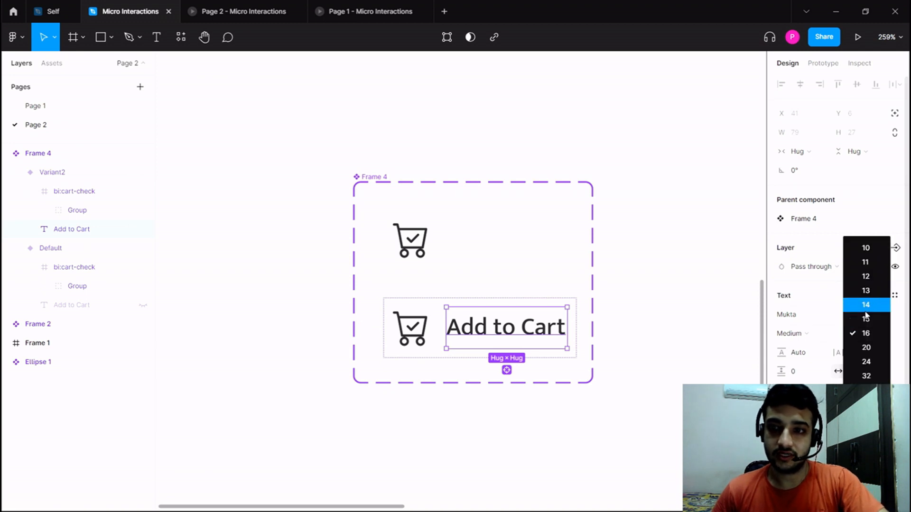
left_click(867, 311)
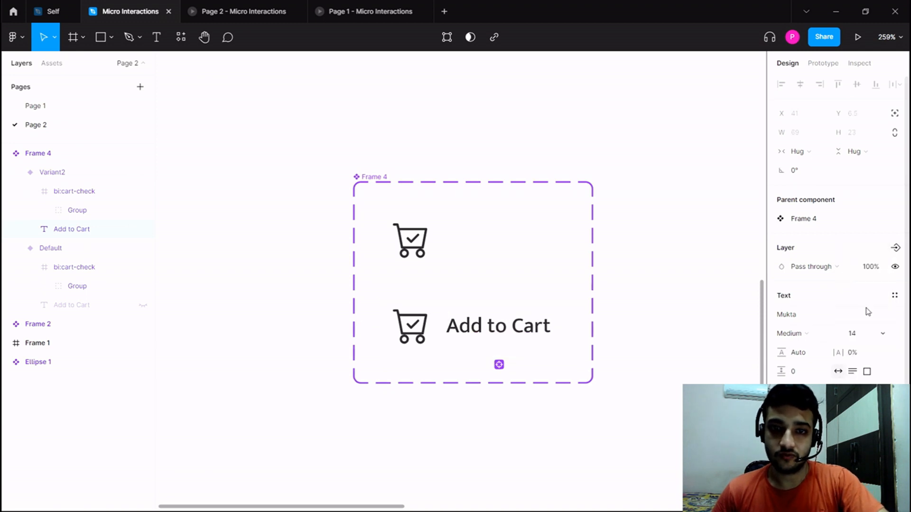
left_click(462, 420)
Set Variant2's horizontal padding to 12 and centre the variant horizontally within the component set.
left_click(474, 337)
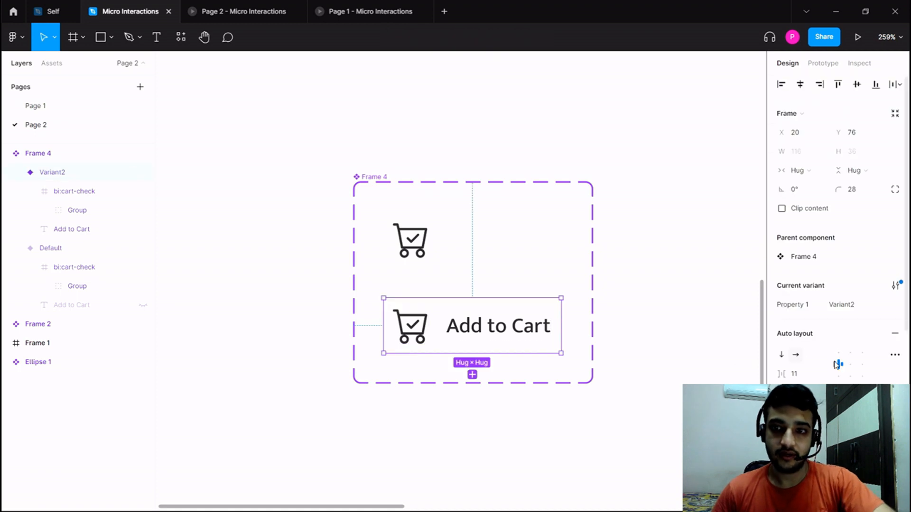
left_click_drag(781, 393, 786, 393)
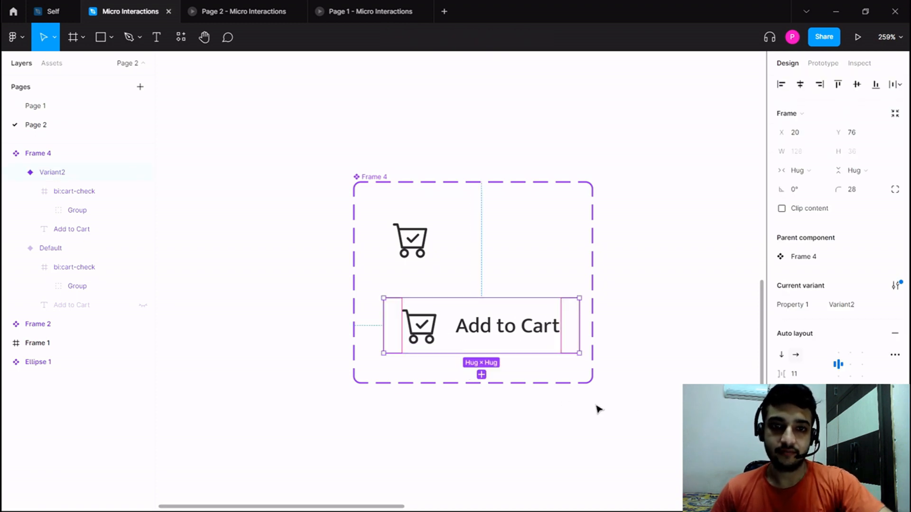
left_click(492, 361)
left_click_drag(481, 355, 479, 355)
left_click(482, 488)
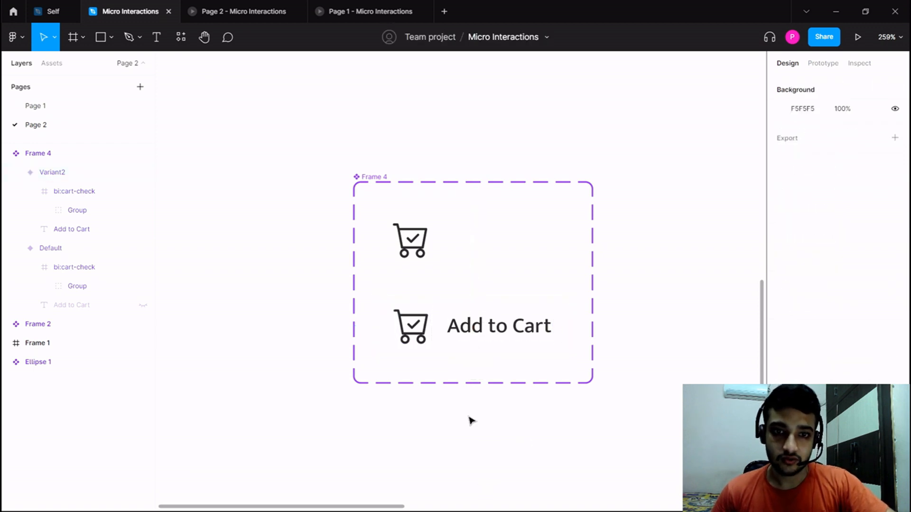
Recolour the cart icon and text in Variant2 with the green document colour.
left_click(421, 338)
scroll(835, 237, "down", 5)
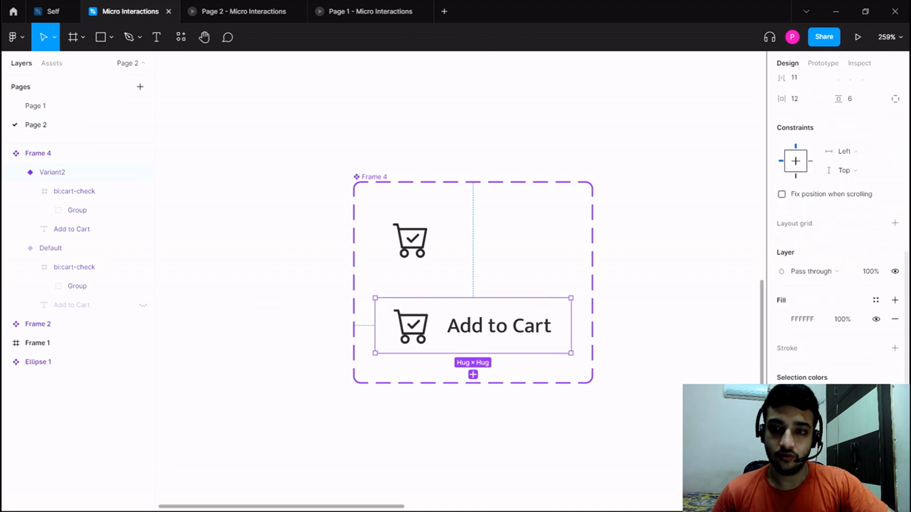
left_click(783, 319)
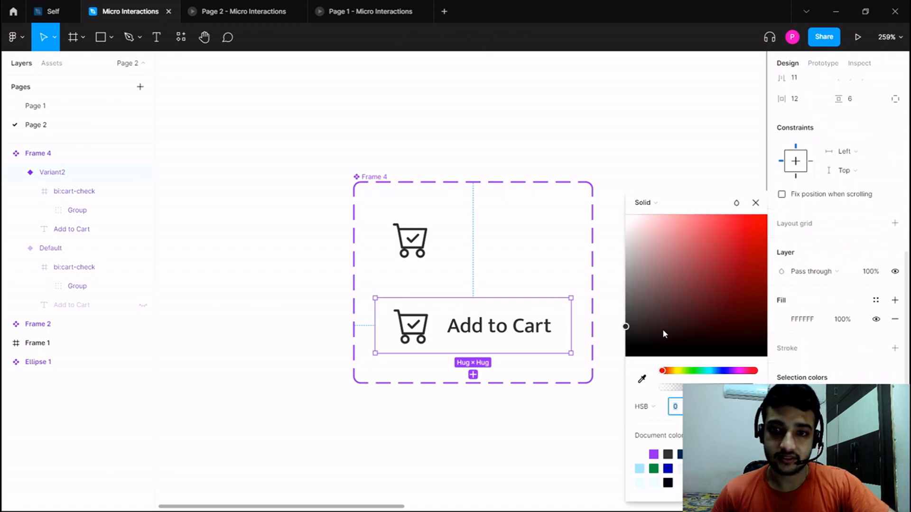
left_click(658, 467)
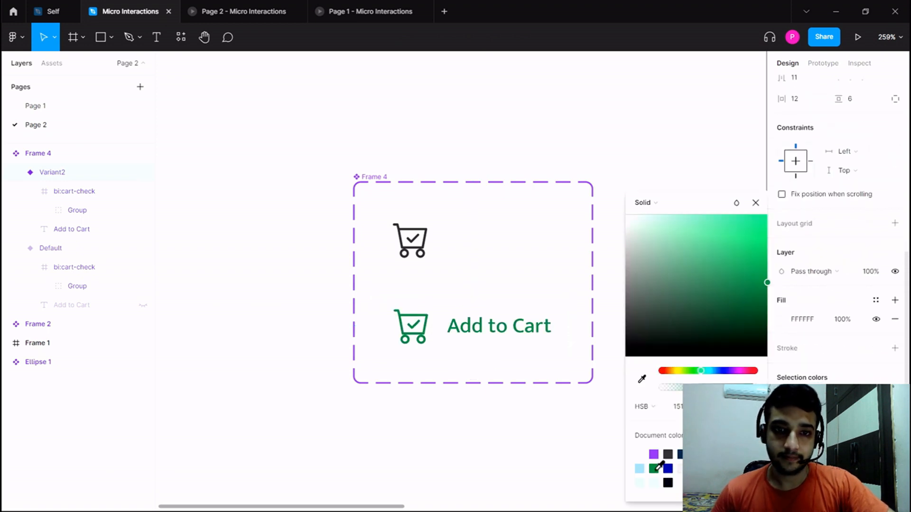
left_click(525, 350)
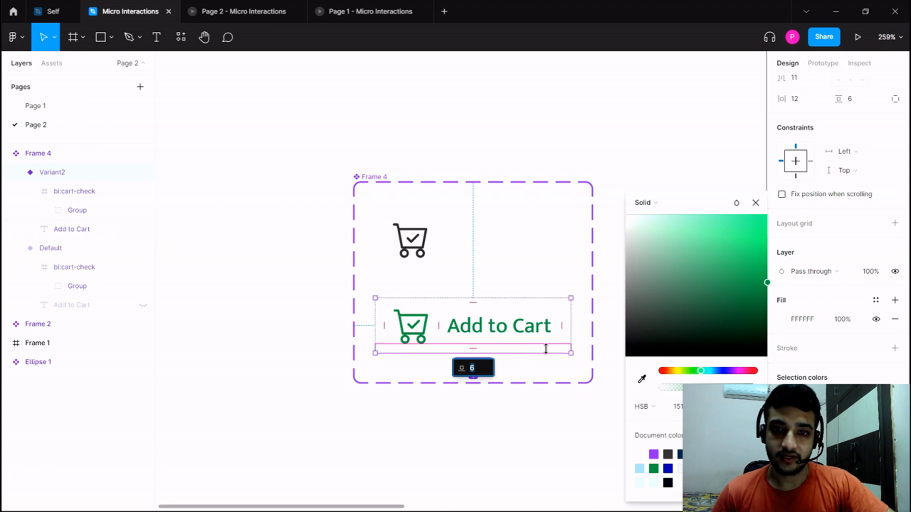
left_click(589, 273)
Fill Variant2's background with the light mint document colour D0FFE8.
left_click(539, 311)
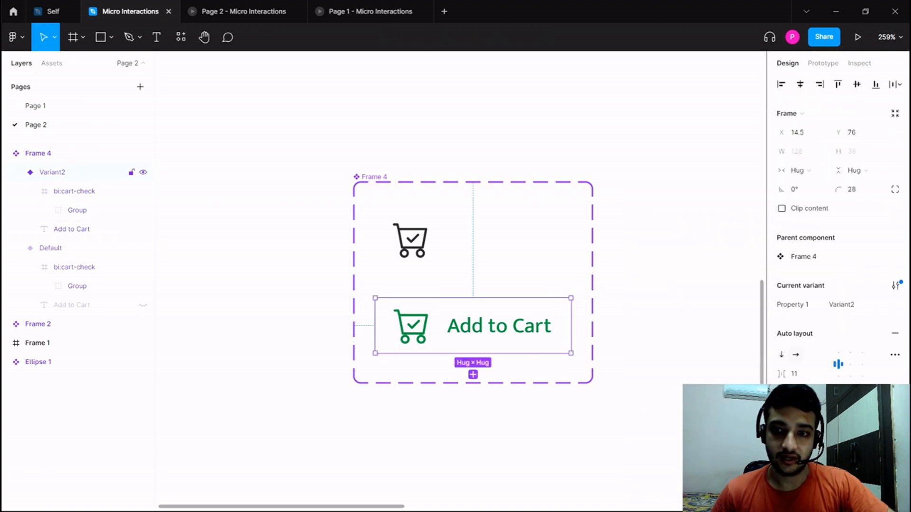
left_click(786, 437)
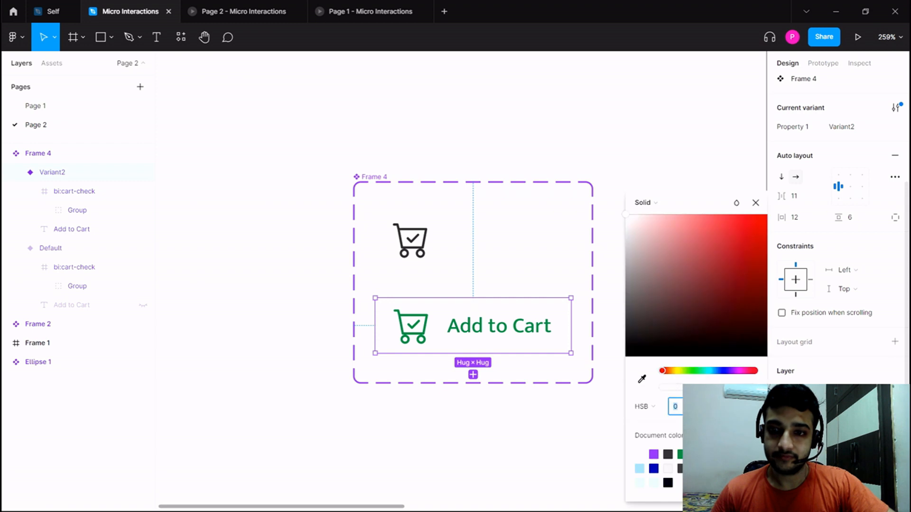
type("151")
key("Return")
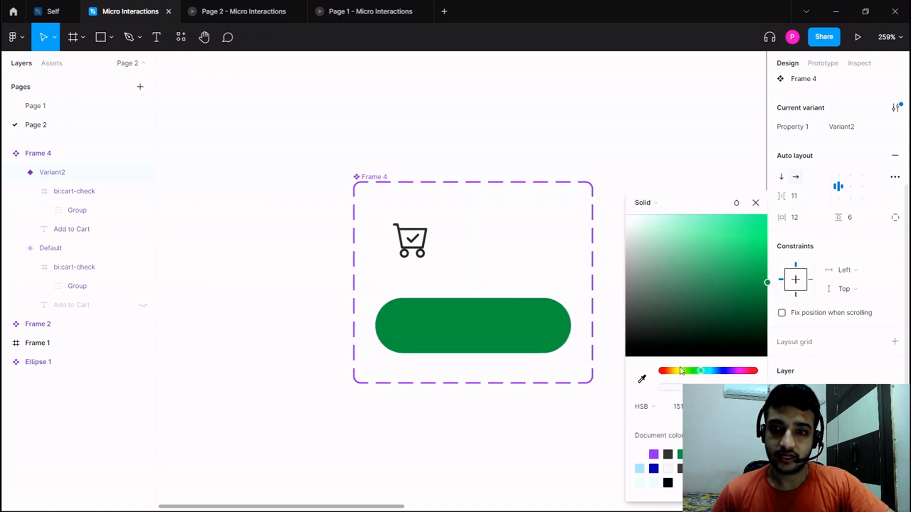
left_click(654, 218)
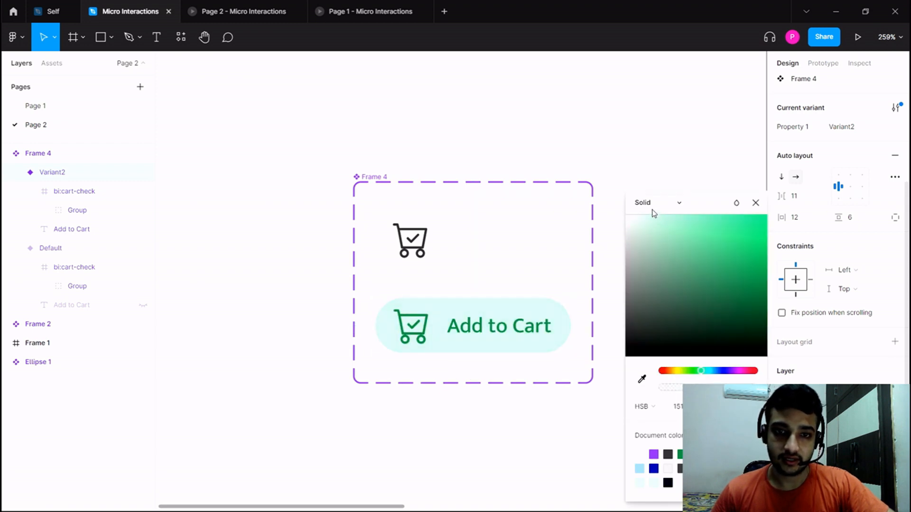
left_click(439, 435)
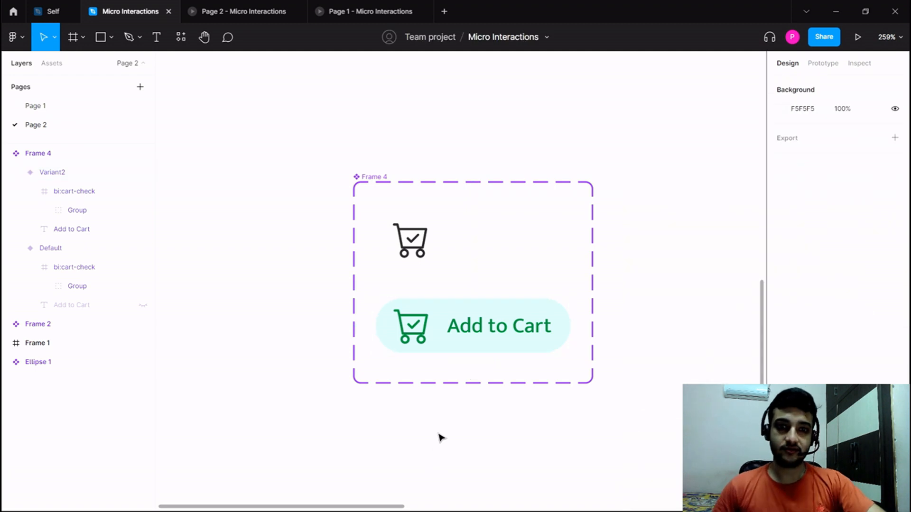
Add a third variant to the Frame 4 component set and select it.
left_click_drag(439, 431, 435, 405)
left_click(368, 149)
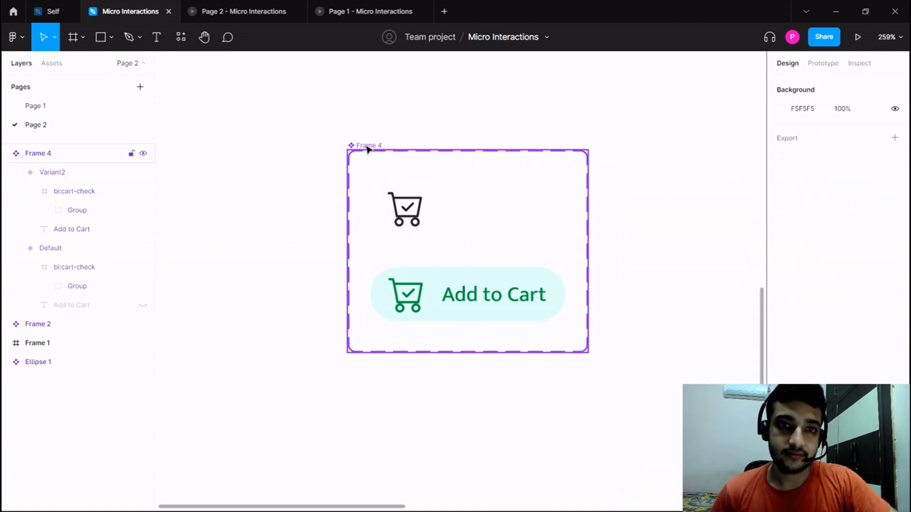
left_click(368, 149)
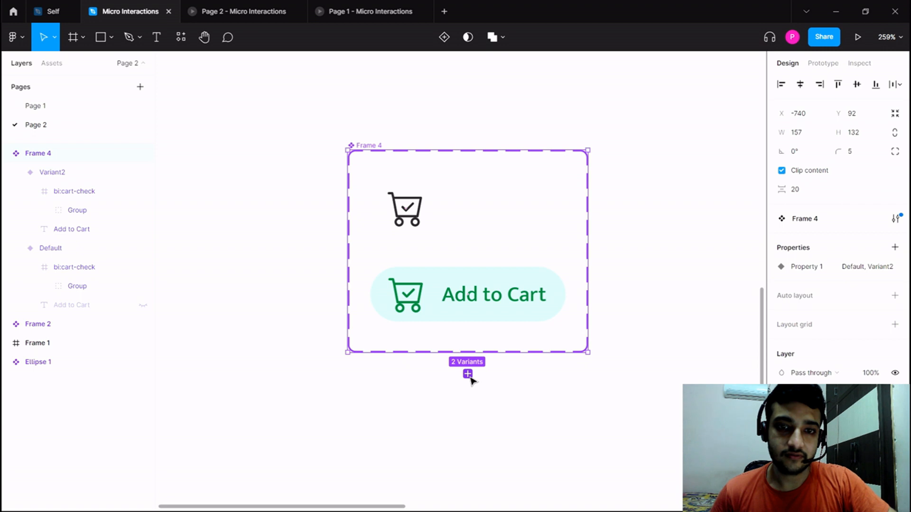
left_click(467, 375)
left_click(393, 212)
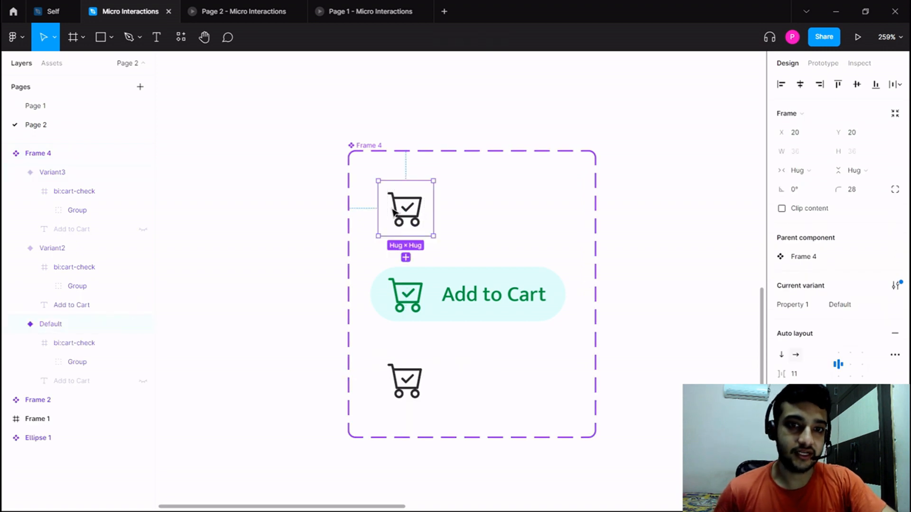
left_click(466, 275)
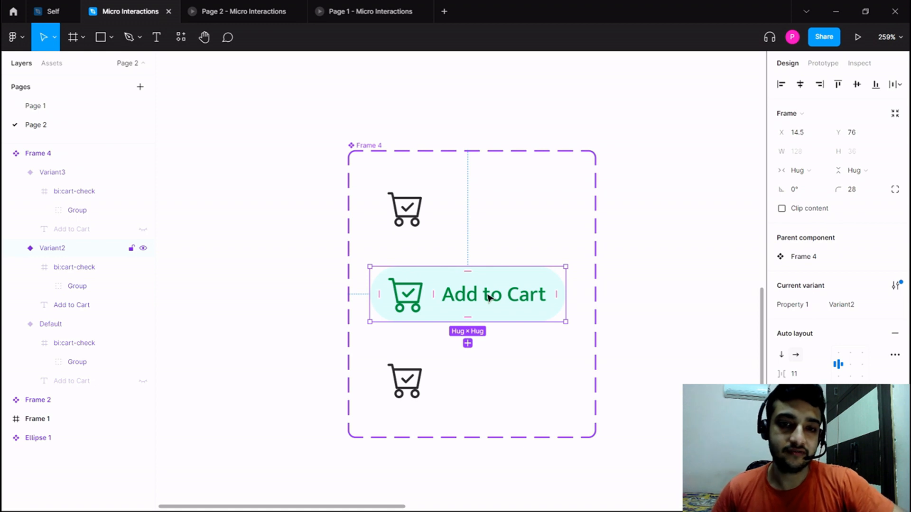
left_click(419, 383)
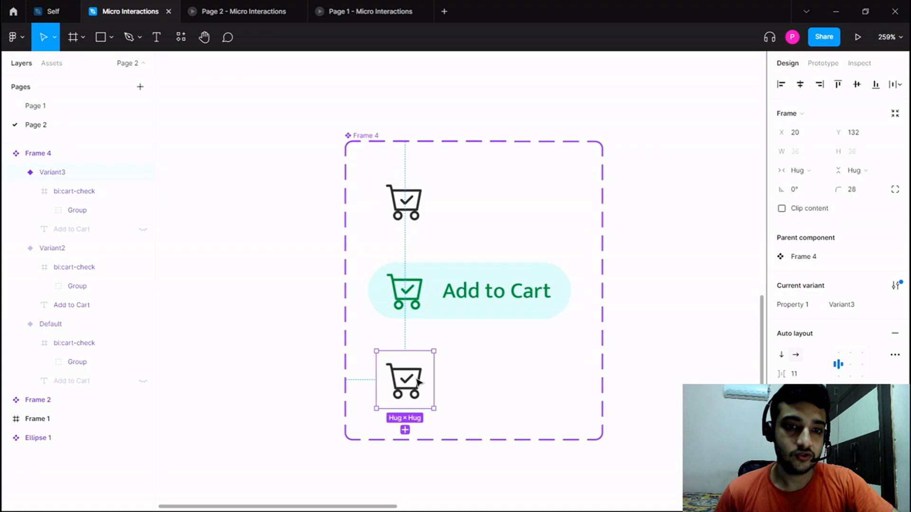
scroll(419, 382, "up", 3)
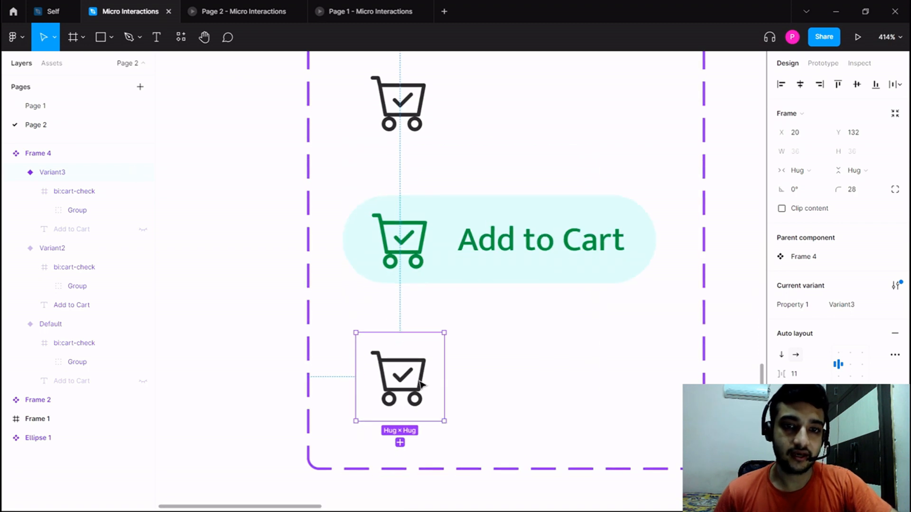
scroll(421, 384, "down", 3)
scroll(892, 283, "down", 5)
left_click(782, 379)
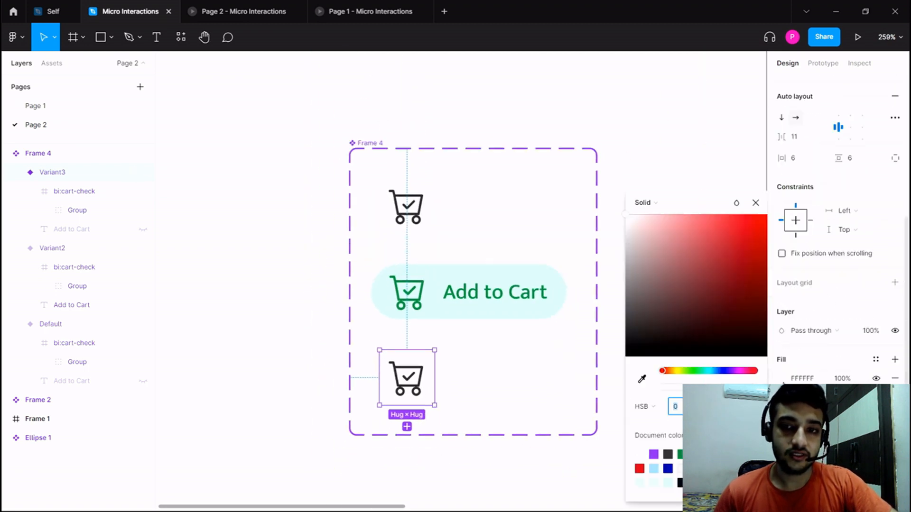
left_click(680, 455)
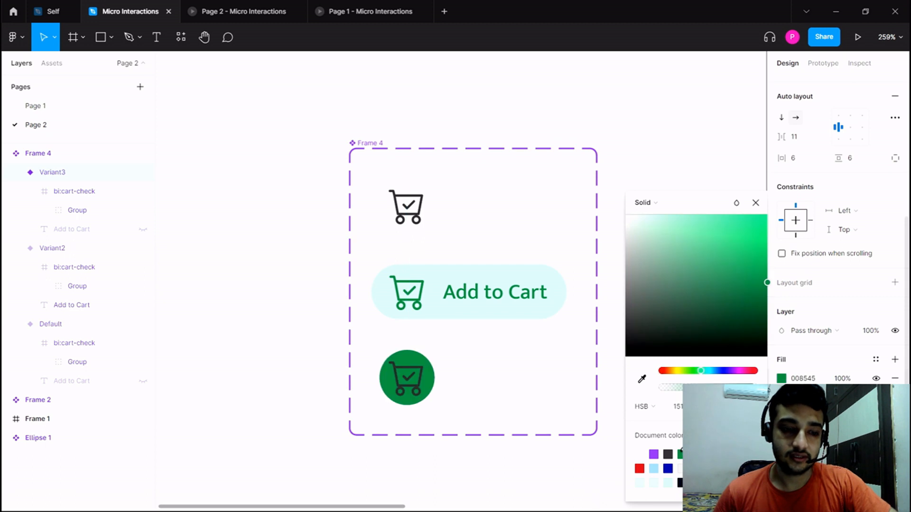
key("ctrl+z")
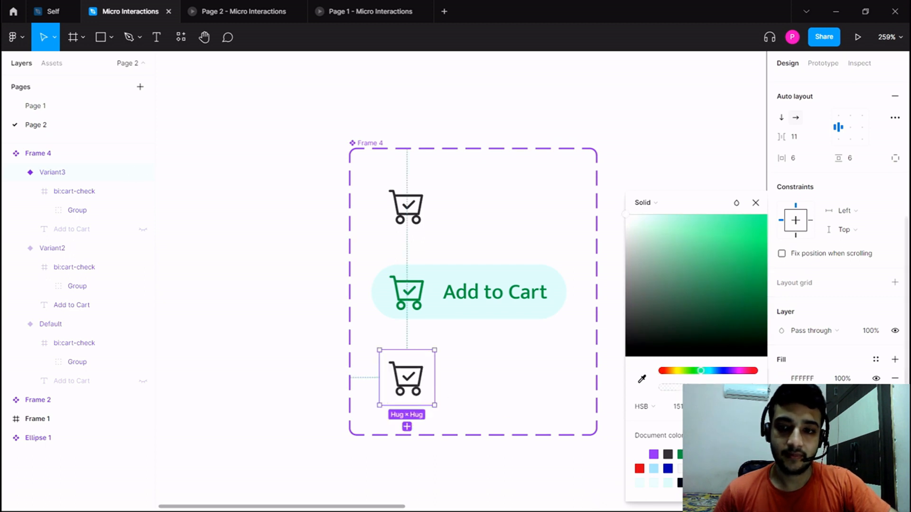
Recolour the cart icon in Variant3 with the green document colour.
left_click(876, 455)
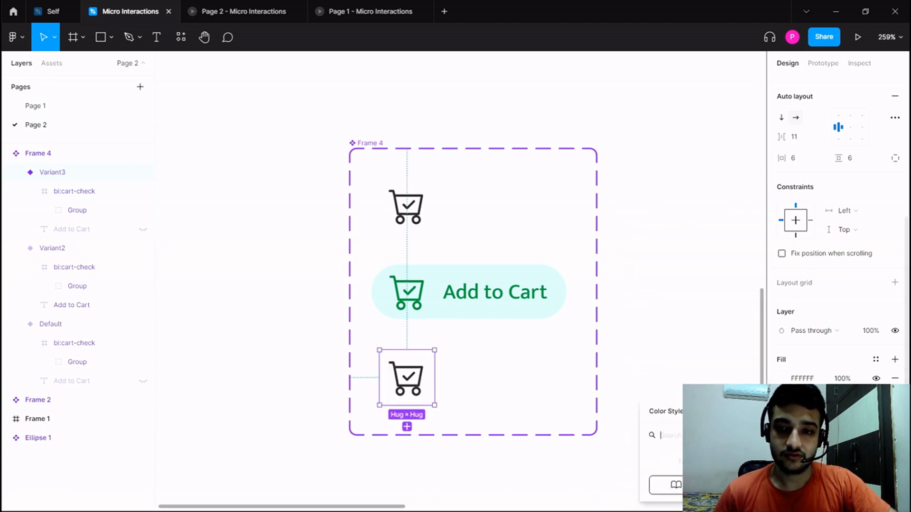
left_click(782, 455)
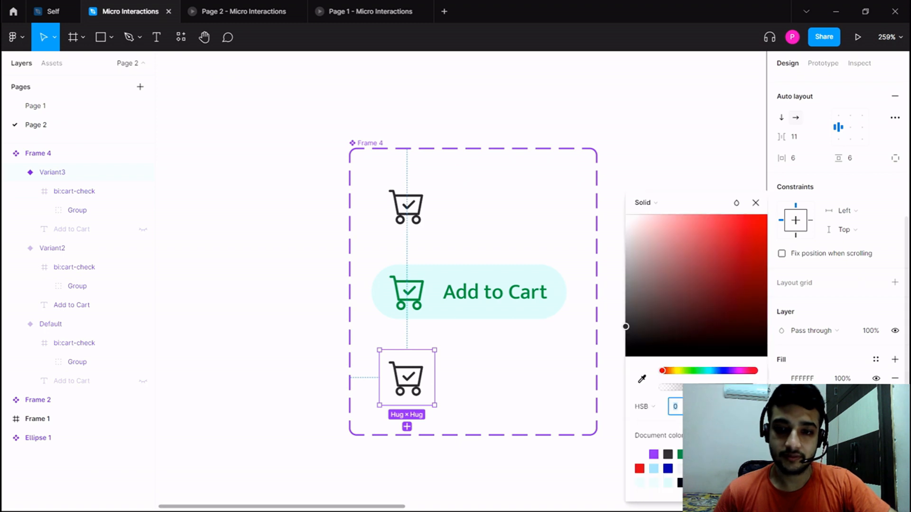
left_click(682, 455)
Copy Variant2's background fill D0FFE8 and apply it to Variant3's background.
left_click(490, 316)
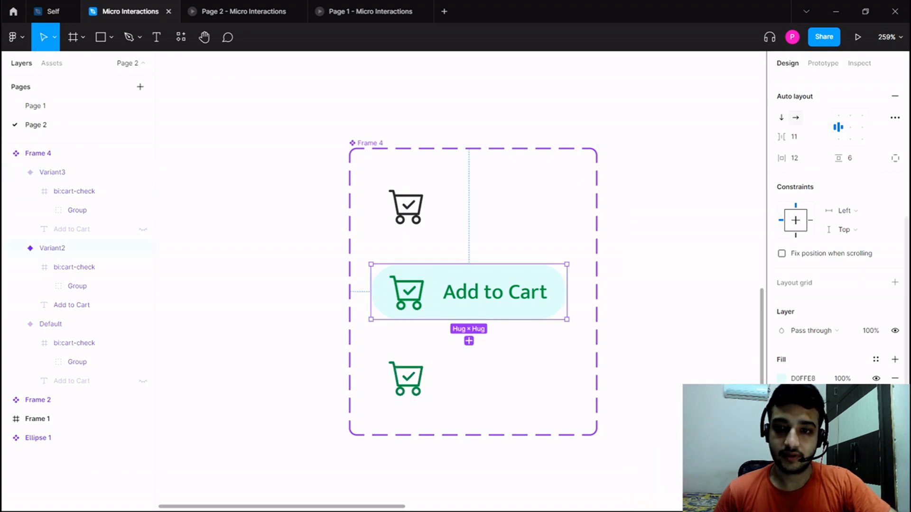
left_click(428, 386)
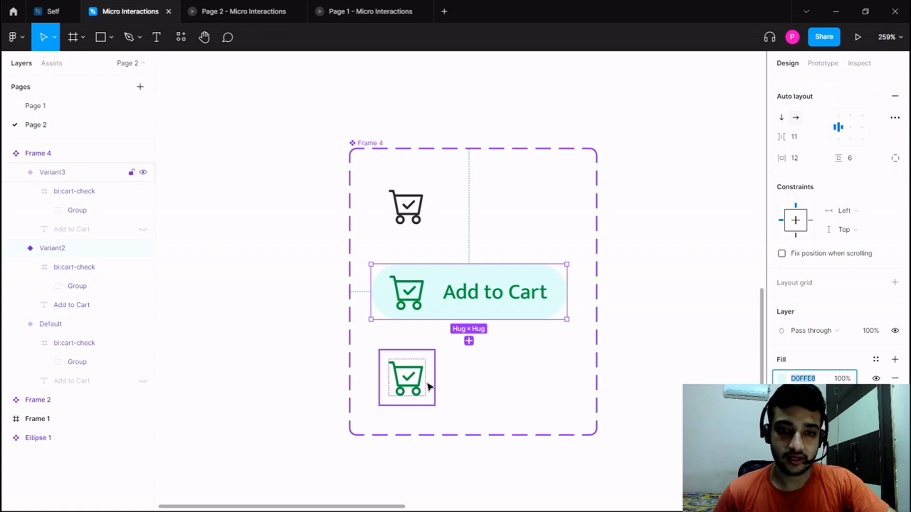
key("Return")
left_click(363, 323)
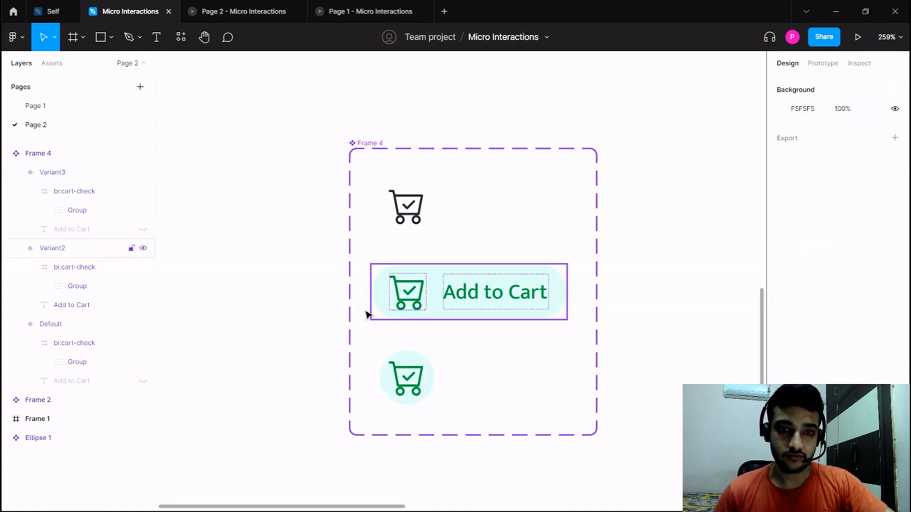
Hide the check mark vector inside the Default variant's cart icon.
scroll(368, 313, "up", 3)
scroll(327, 285, "up", 3)
scroll(410, 215, "up", 1)
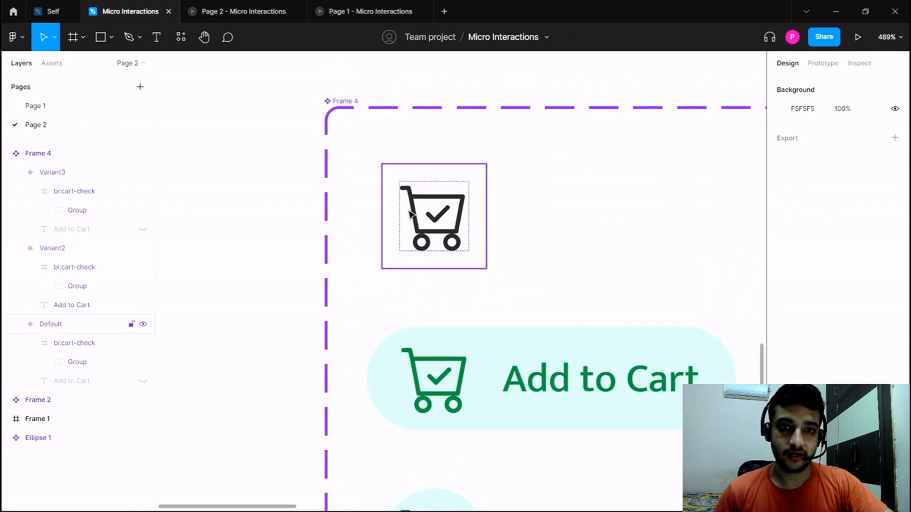
left_click(441, 218, "ctrl")
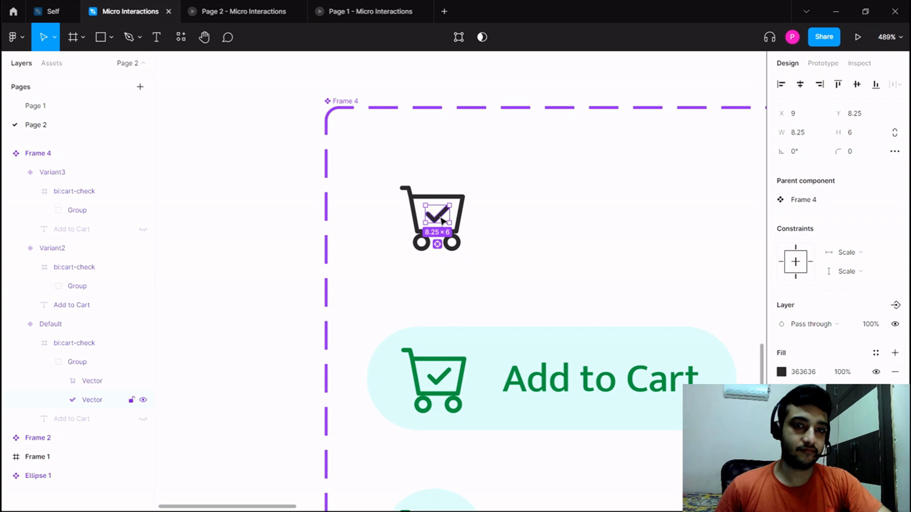
scroll(441, 220, "up", 3)
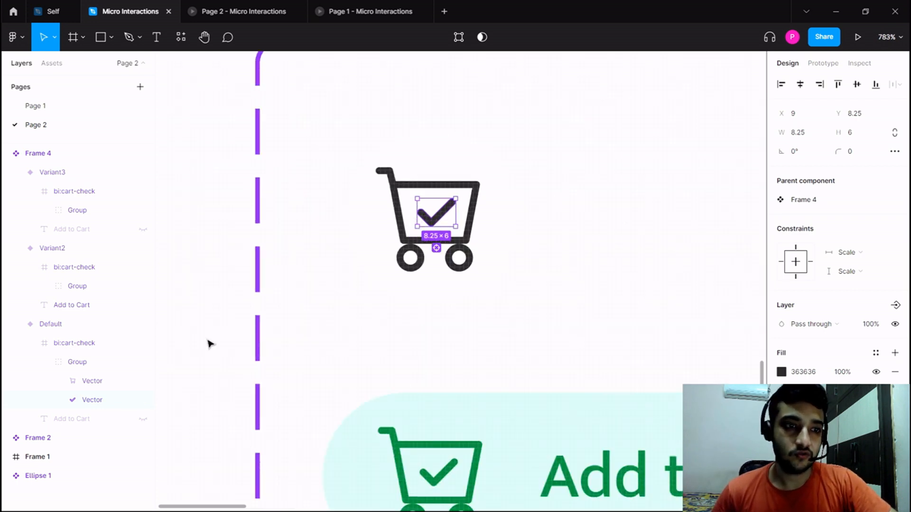
left_click(143, 401)
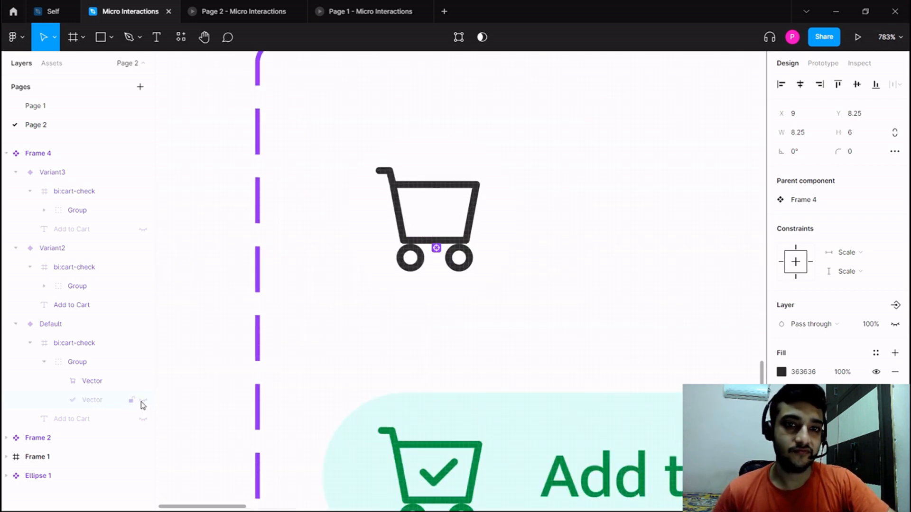
Add an on-click prototype interaction that changes the Default variant to Variant2.
scroll(220, 354, "down", 5)
left_click(446, 355)
left_click_drag(430, 366, 622, 291)
scroll(471, 283, "up", 3)
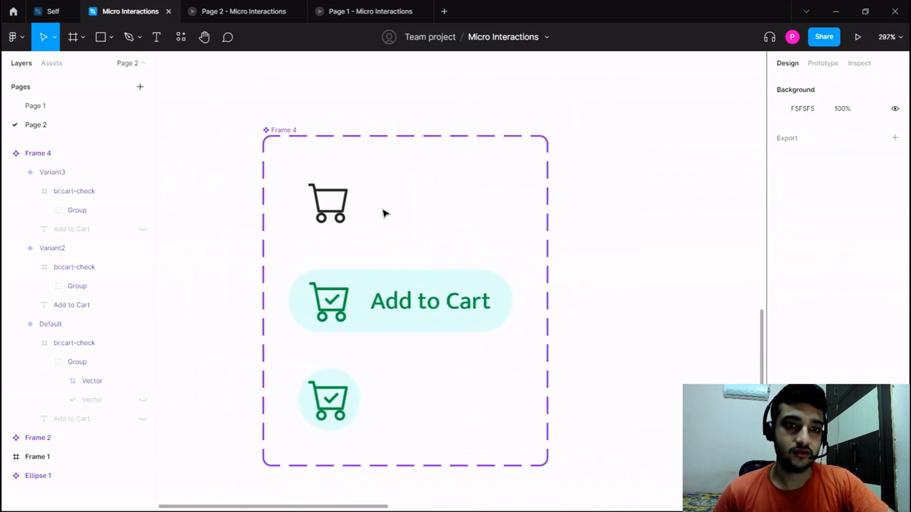
left_click(329, 203)
left_click(822, 64)
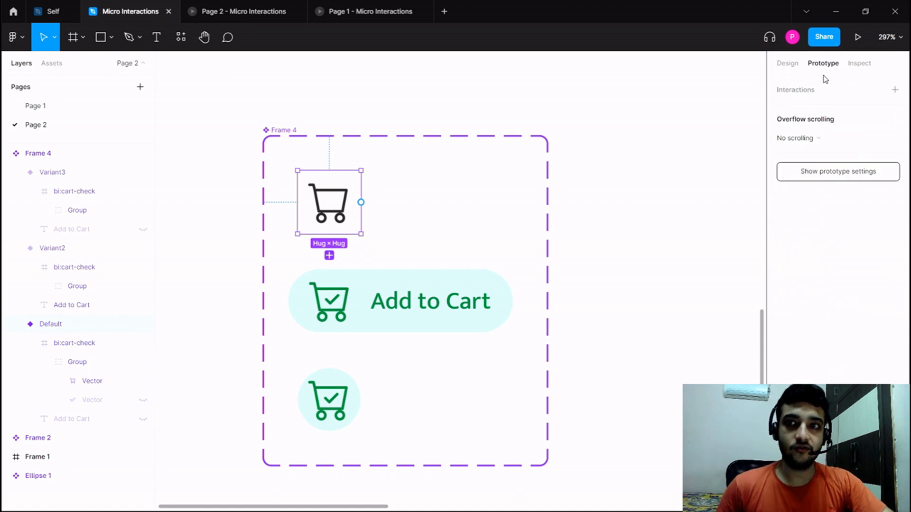
left_click_drag(361, 202, 386, 296)
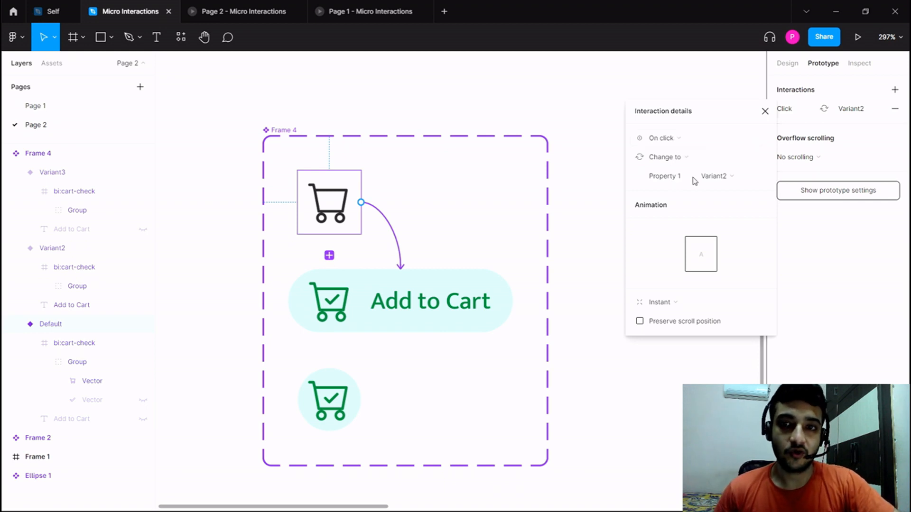
Set the Default-to-Variant2 interaction to Smart animate with Ease in and out and a duration of 600 ms.
left_click(667, 303)
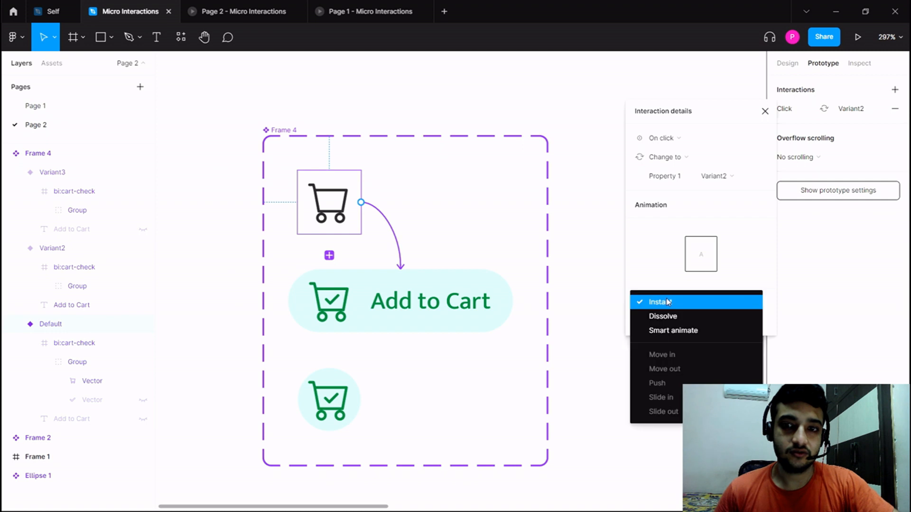
left_click(683, 331)
left_click(688, 327)
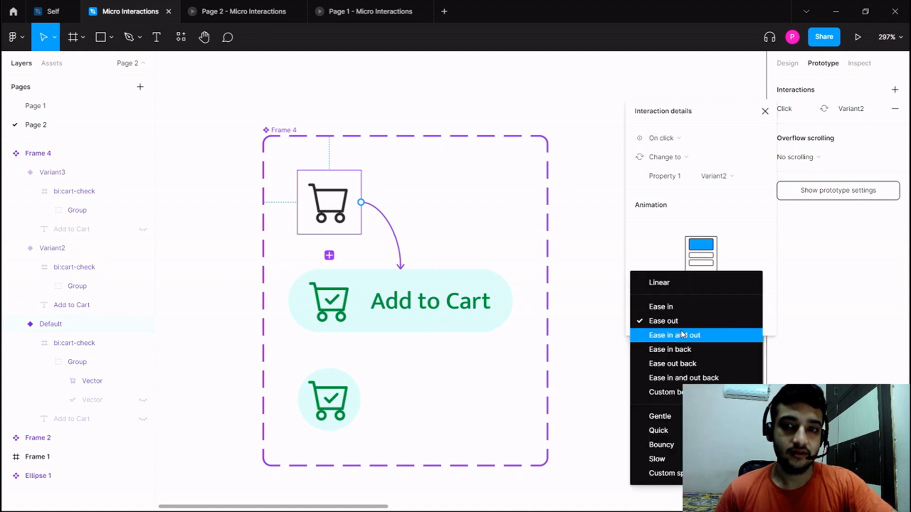
left_click(682, 335)
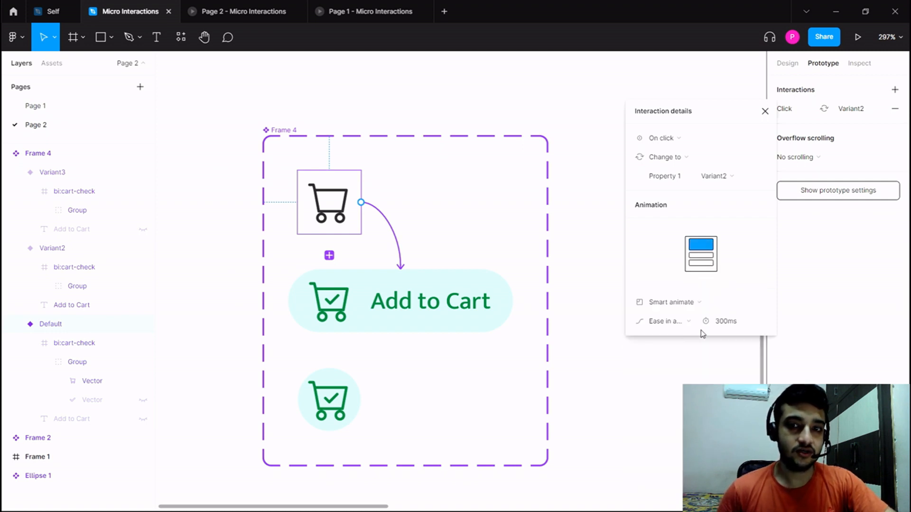
left_click(718, 321)
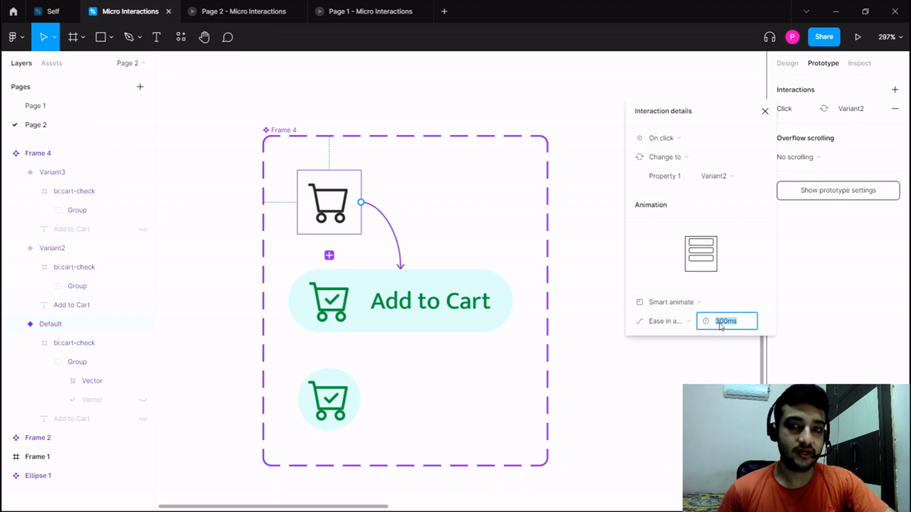
left_click(719, 323)
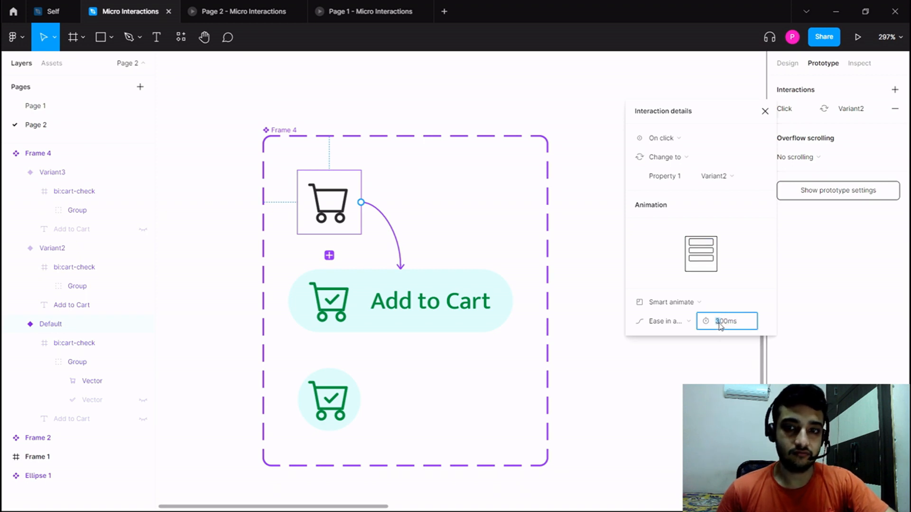
type("6")
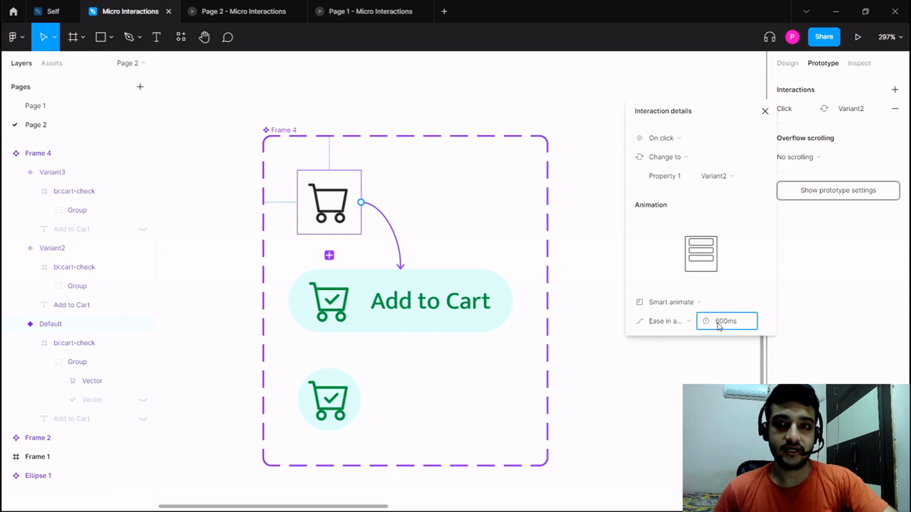
key("Return")
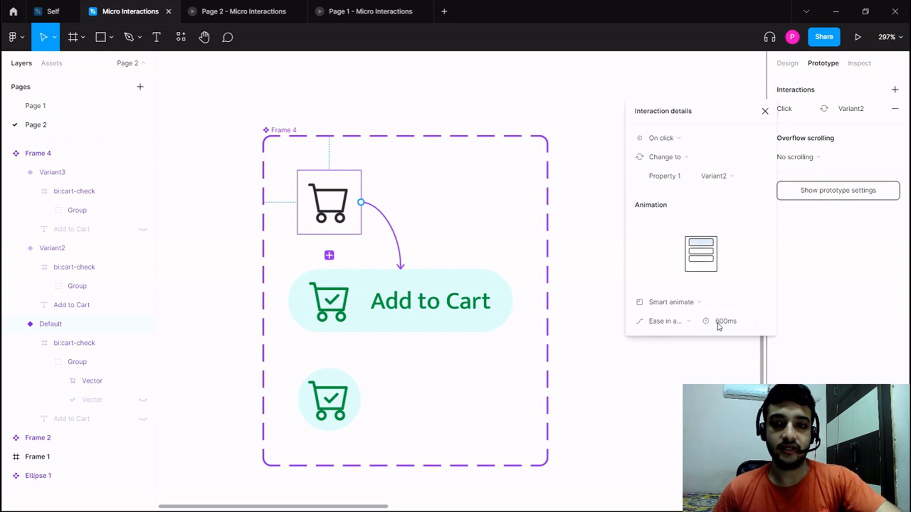
Add a prototype interaction that changes Variant2 to Variant3 after a delay of 200 ms.
left_click(504, 308)
left_click_drag(513, 301, 341, 394)
left_click(680, 143)
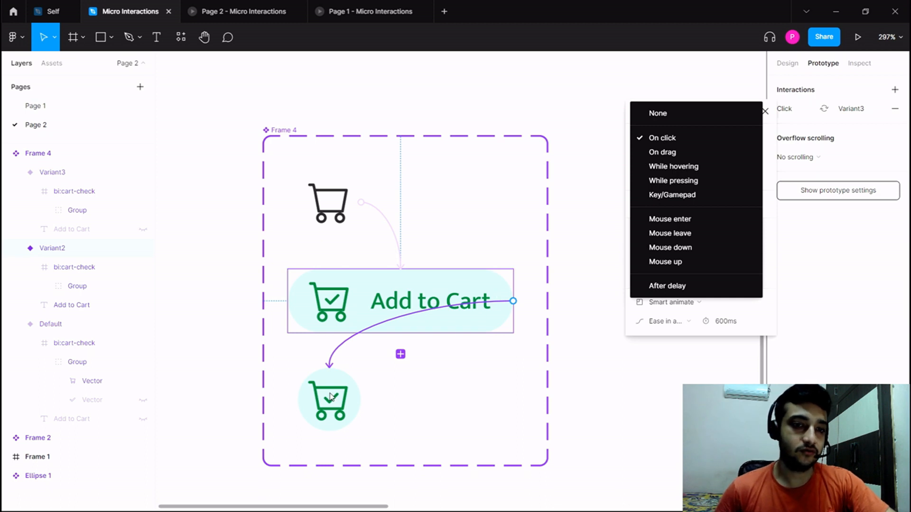
left_click(668, 284)
left_click(722, 138)
left_click(720, 139)
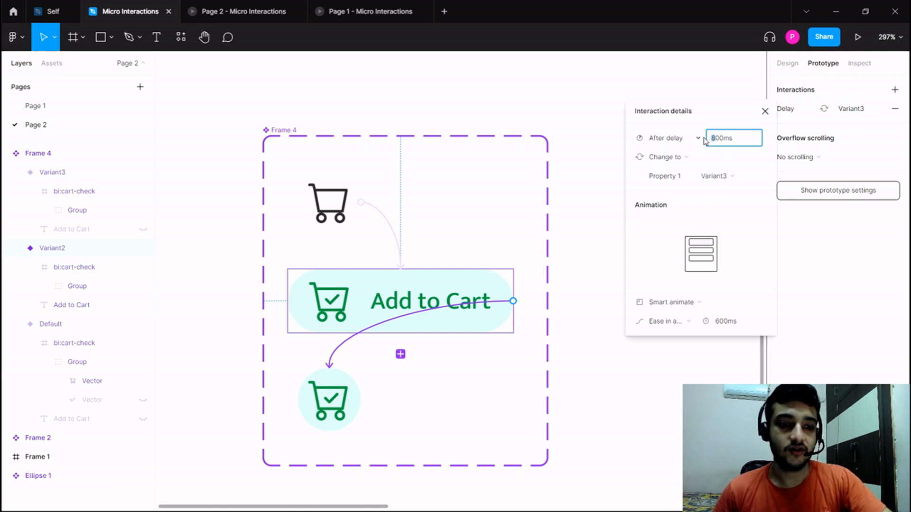
type("2")
key("Return")
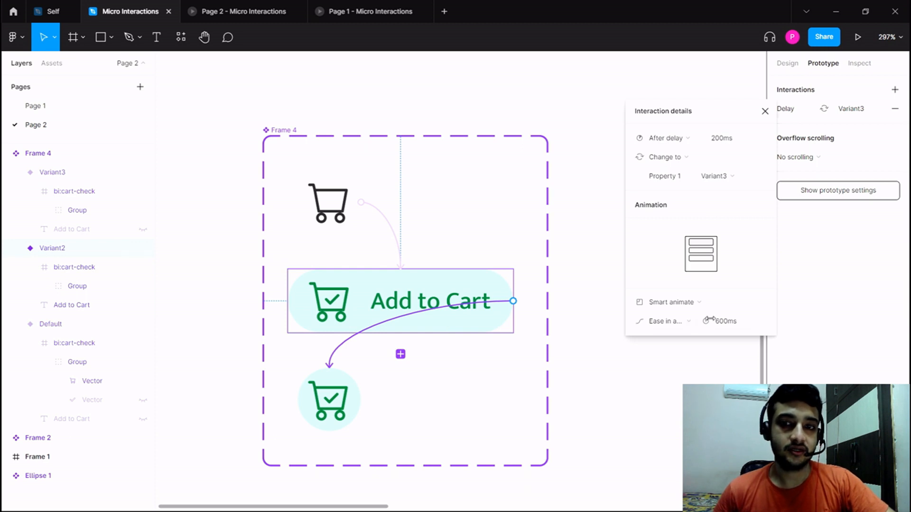
Set the animation duration of the Variant2-to-Variant3 interaction to 200 ms.
left_click(719, 324)
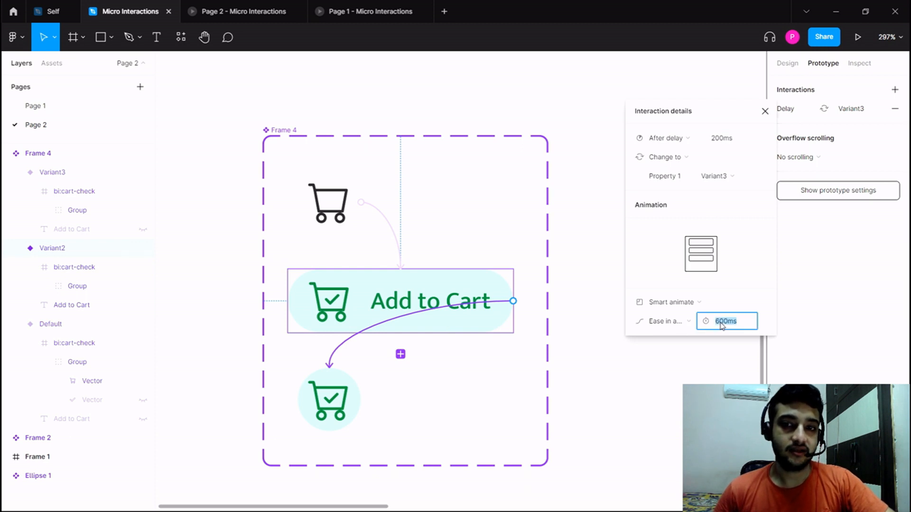
left_click(720, 324)
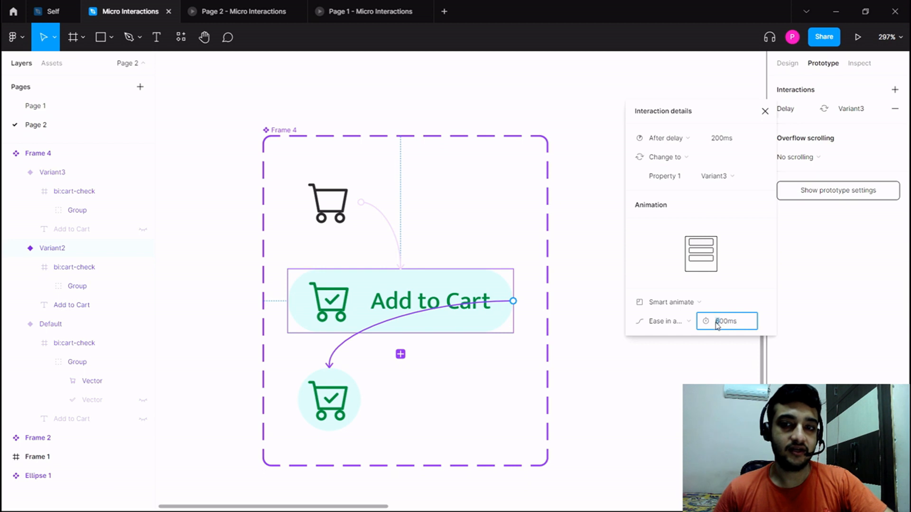
type("2")
key("Return")
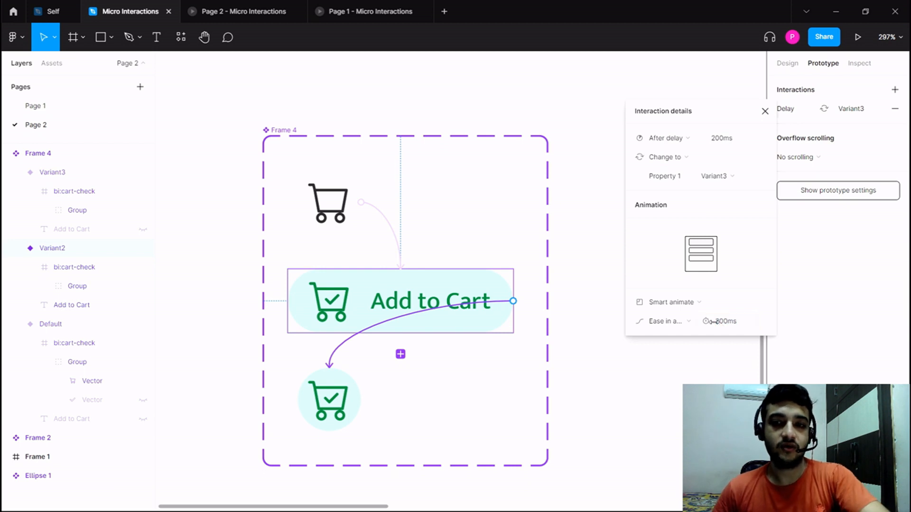
left_click(683, 360)
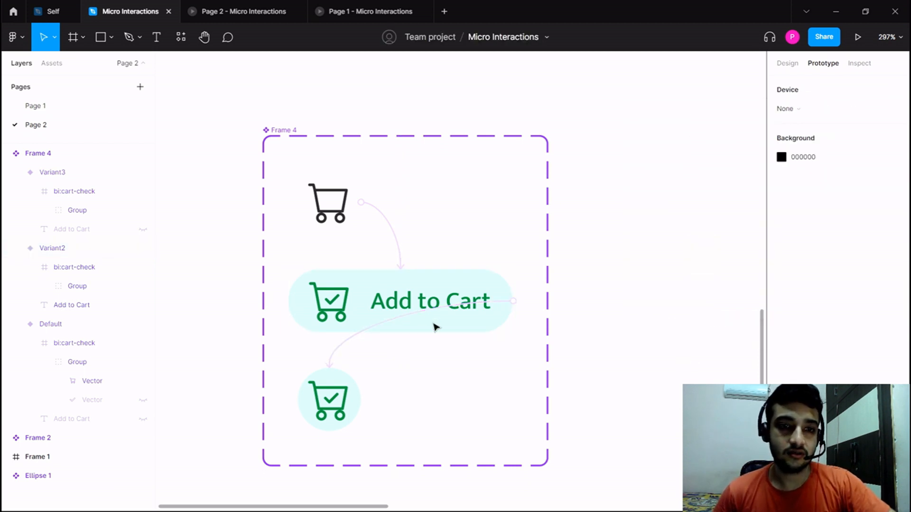
Add an on-click interaction that changes Variant3 back to Default with an Instant animation.
left_click(322, 400)
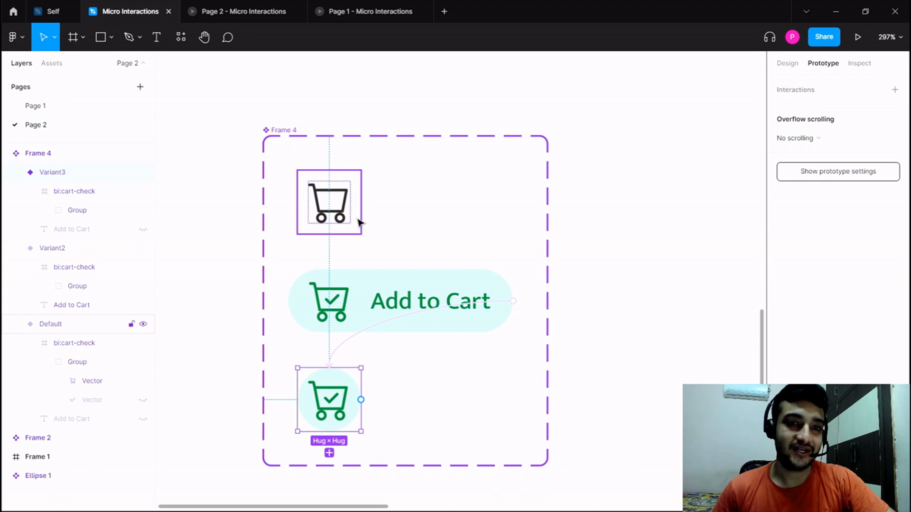
left_click(444, 225)
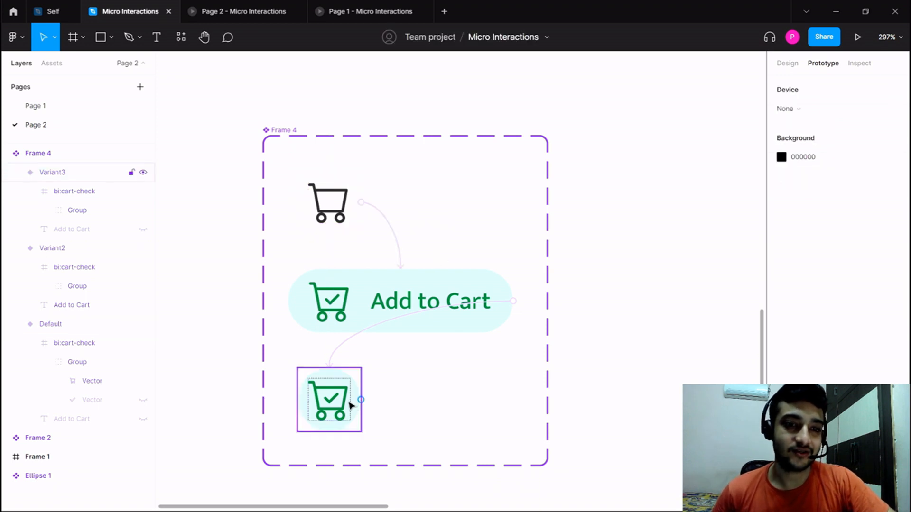
left_click_drag(361, 400, 329, 223)
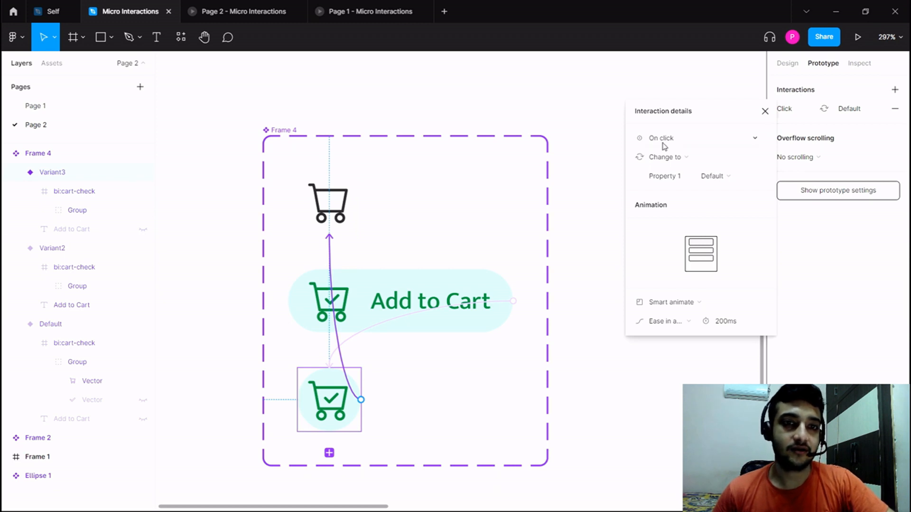
left_click(691, 303)
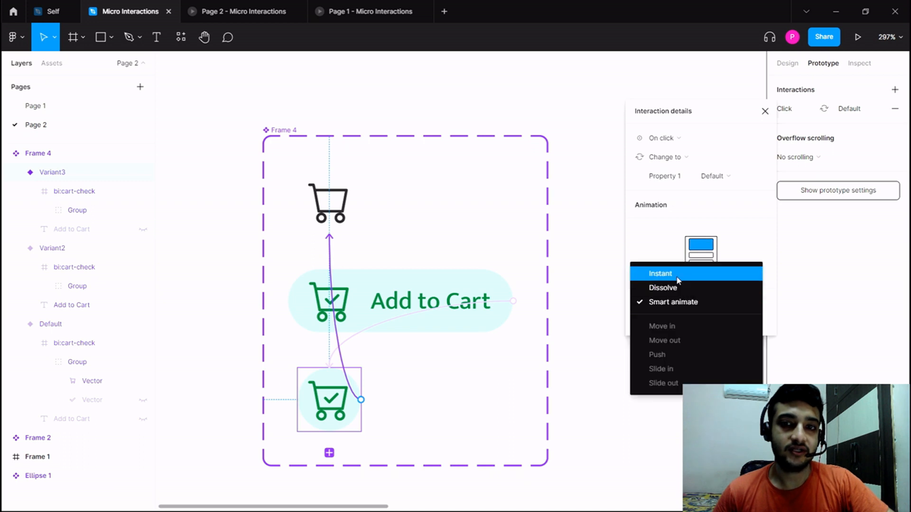
left_click(678, 280)
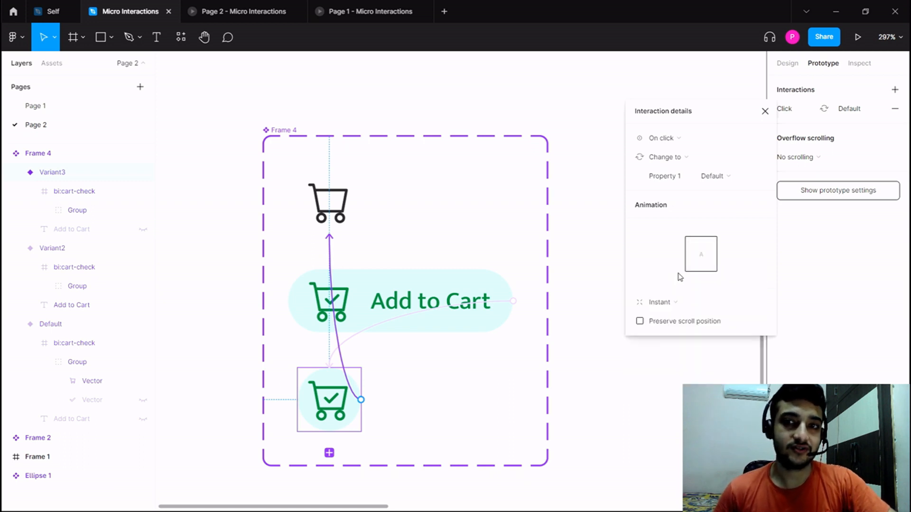
left_click(765, 112)
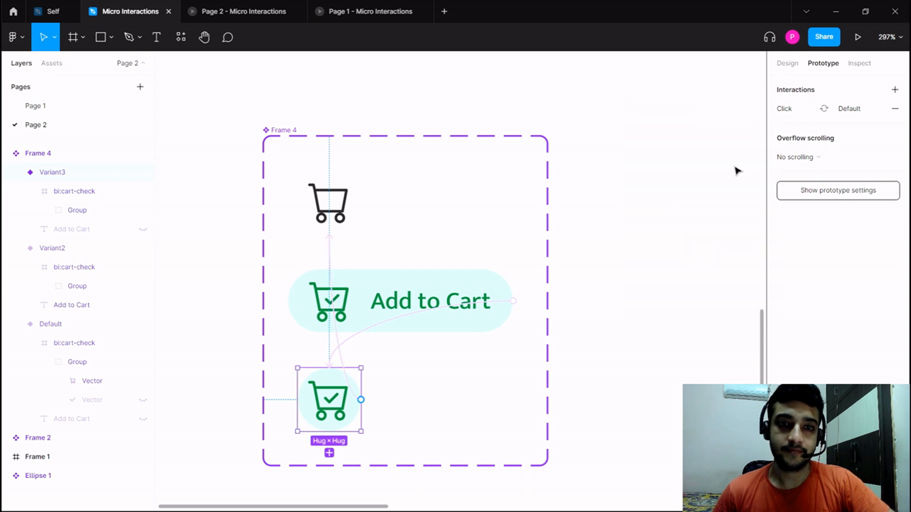
Close the old Page 2 prototype preview.
scroll(626, 277, "down", 4)
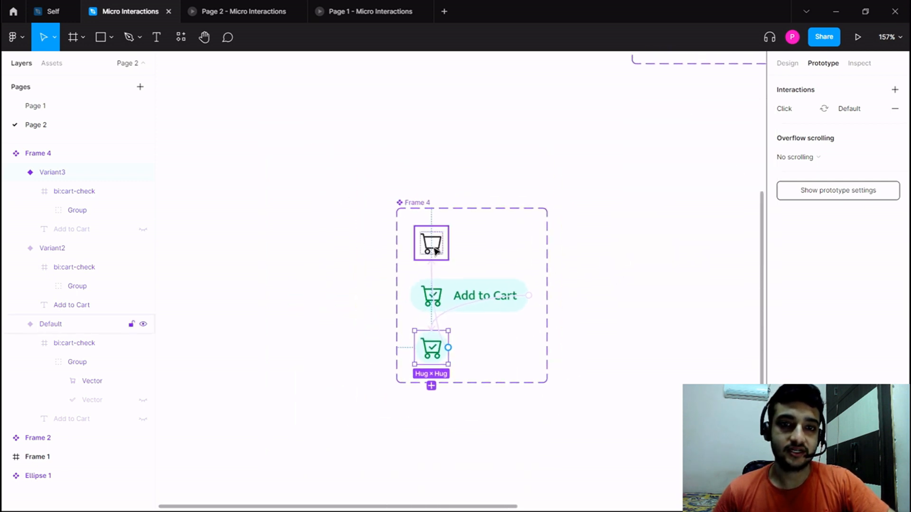
left_click(434, 250)
left_click(662, 199)
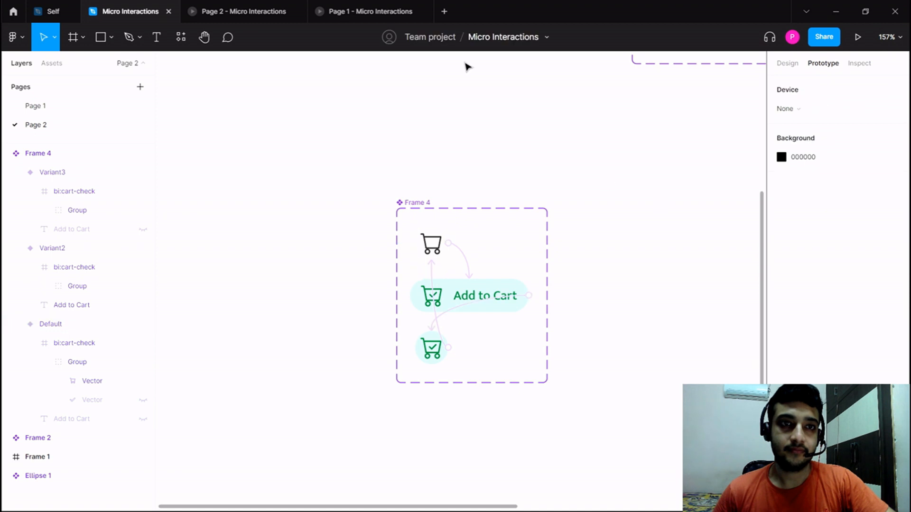
left_click(296, 12)
Duplicate Frame 1 beside the original and delete the spinner and loading text from the copy.
scroll(484, 181, "down", 5)
left_click_drag(492, 212, 398, 223)
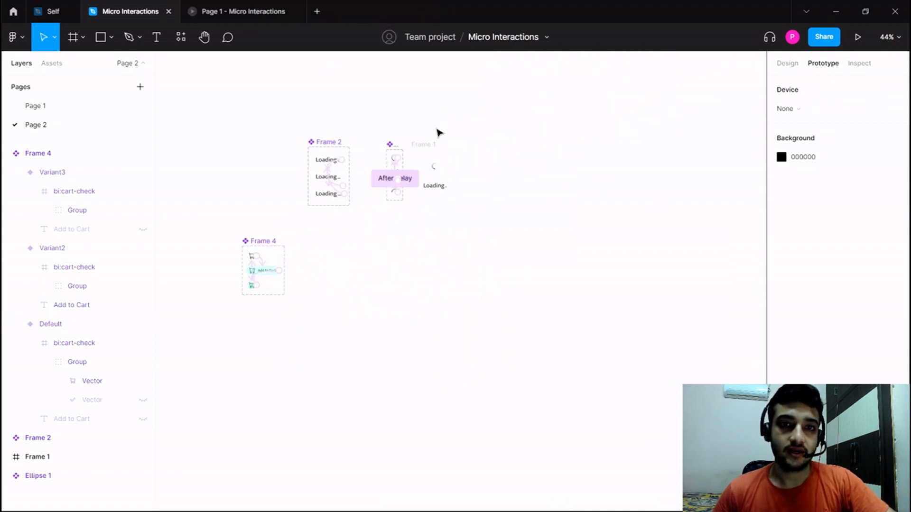
left_click(425, 145)
left_click_drag(427, 145, 493, 146)
left_click(501, 164)
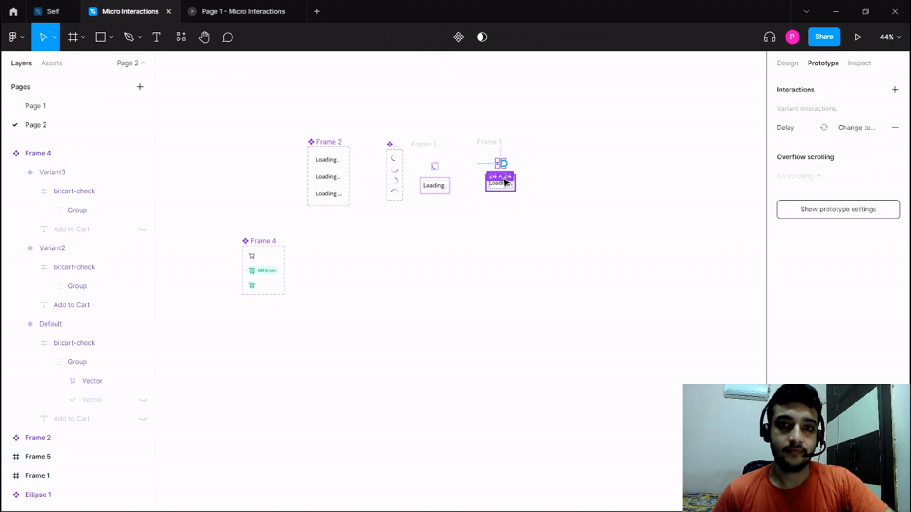
left_click(504, 183, "shift")
key("Delete")
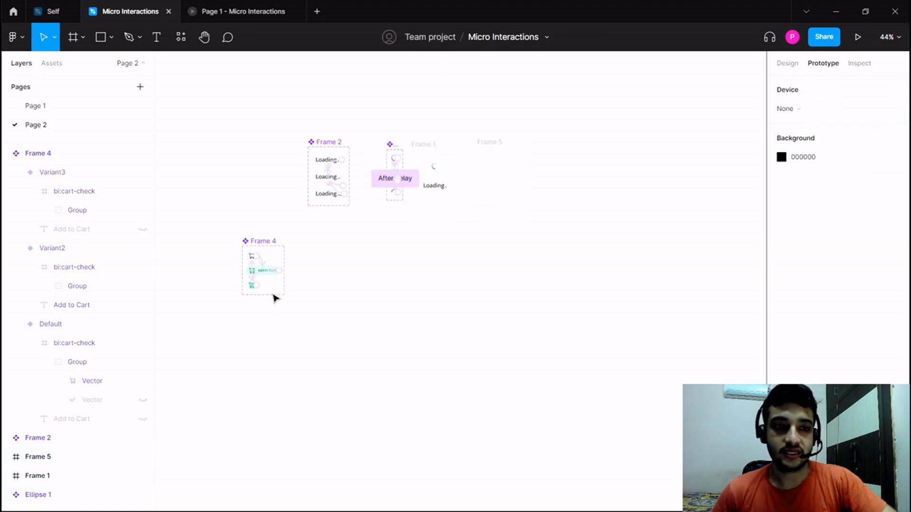
Copy the Default cart variant from Frame 4 and paste an instance of it into the empty Frame 5.
left_click(252, 258)
left_click(448, 250)
left_click_drag(460, 242, 409, 282)
scroll(429, 212, "up", 5)
left_click_drag(422, 179, 378, 216)
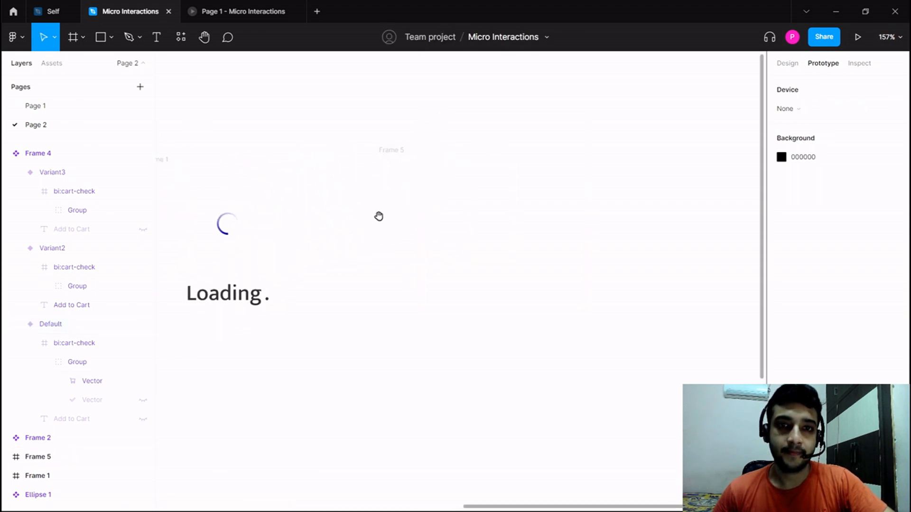
left_click(391, 150)
key("ctrl+v")
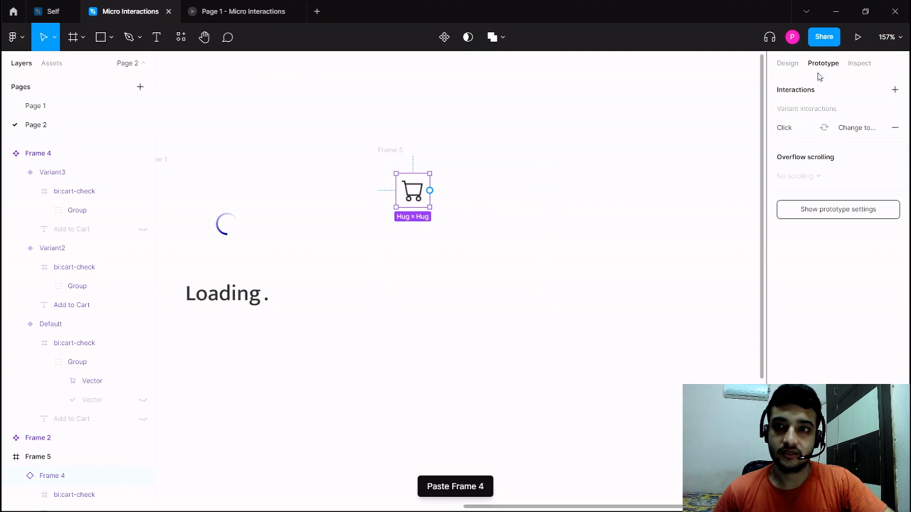
Centre the pasted cart instance horizontally and vertically within Frame 5.
left_click(787, 64)
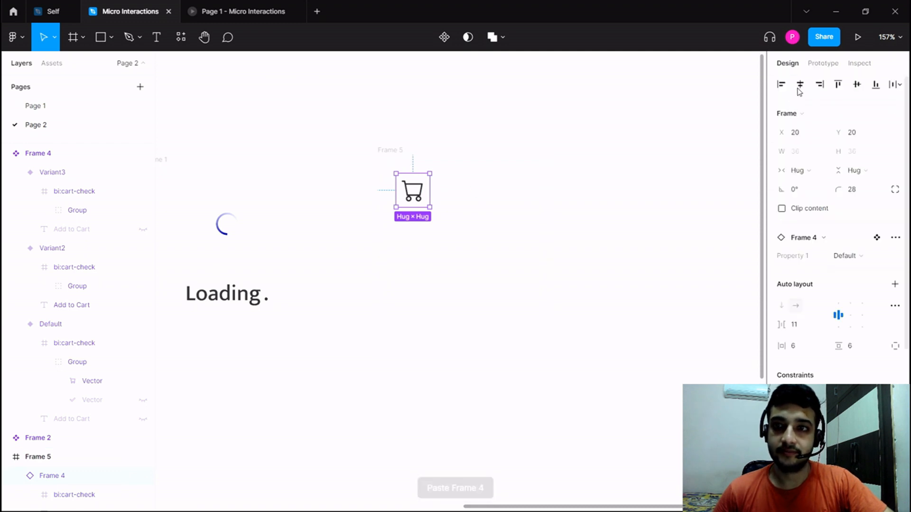
left_click(799, 86)
left_click(856, 88)
left_click(587, 176)
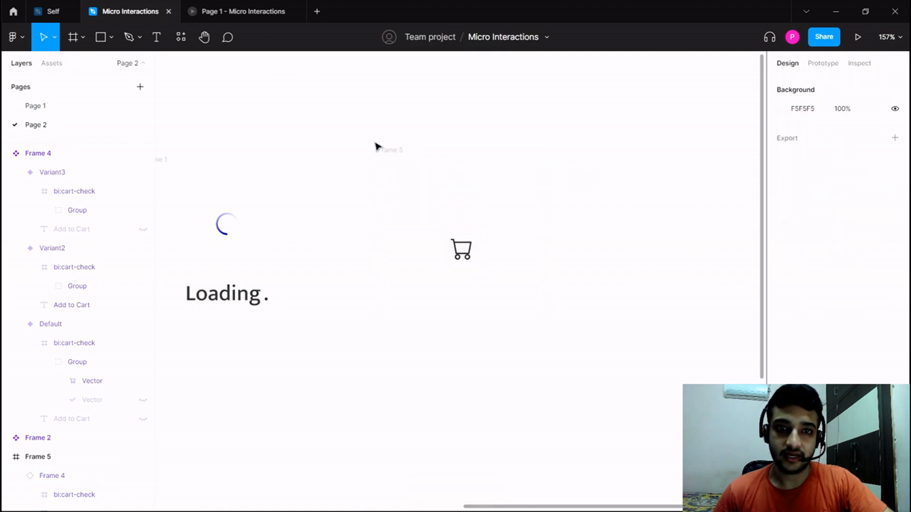
Change the fill colour of Frame 5 to the light grey F3F3F3.
left_click(389, 150)
left_click(781, 343)
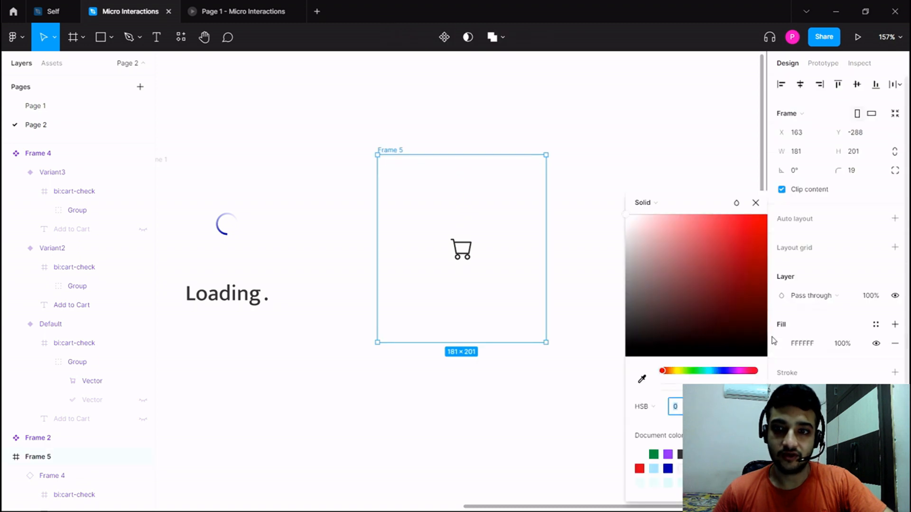
left_click_drag(628, 229, 622, 223)
Move the cart instance left of centre in Frame 5, keeping its vertical position.
left_click(459, 257)
left_click_drag(459, 258, 419, 317)
left_click(403, 250)
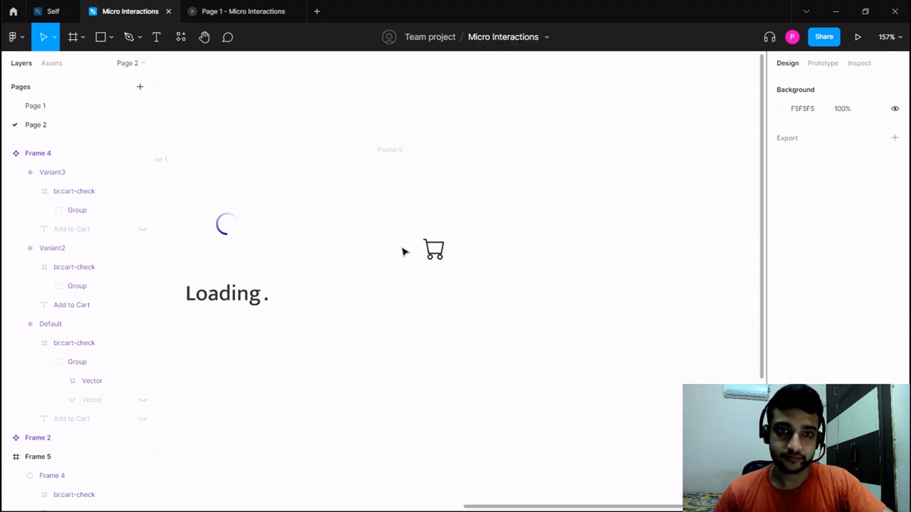
Launch the prototype preview for Frame 5.
left_click(392, 151)
left_click(857, 37)
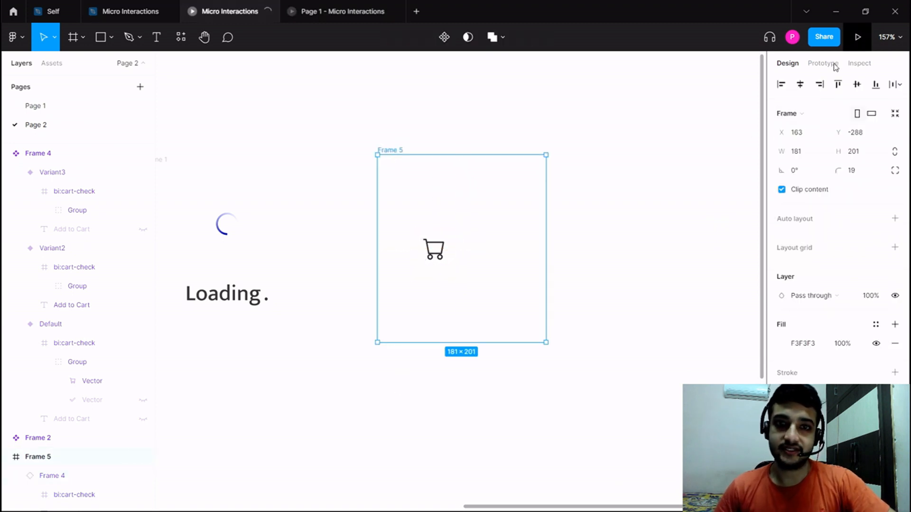
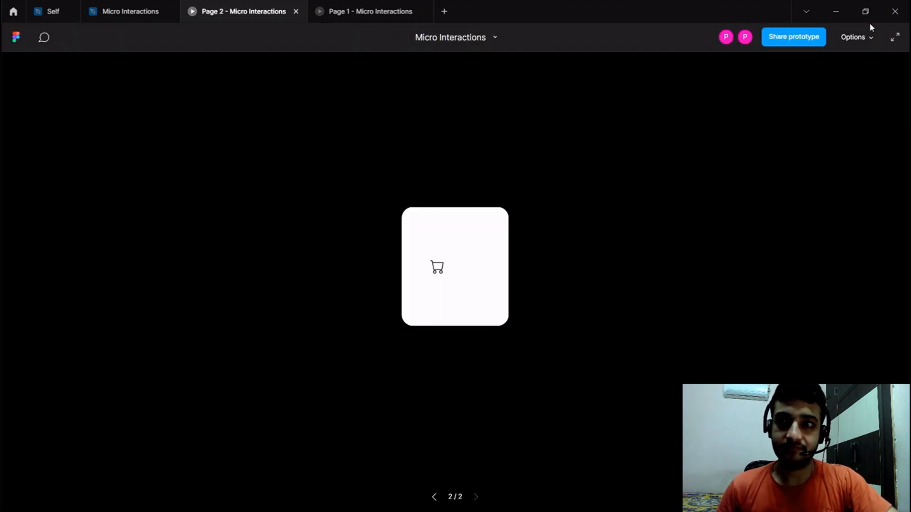
Enlarge the prototype preview to fill the window and play the cart's expand, collapse and reset interaction several times.
left_click(869, 37)
left_click(821, 114)
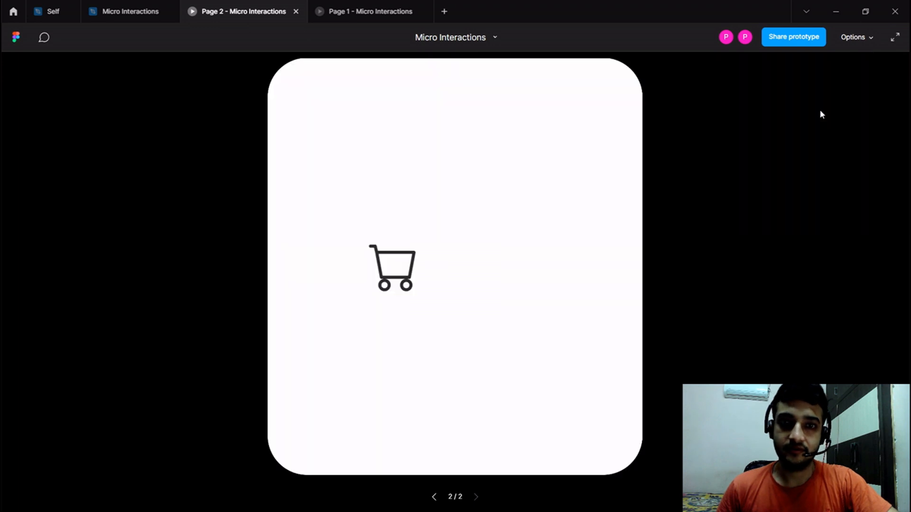
left_click(383, 278)
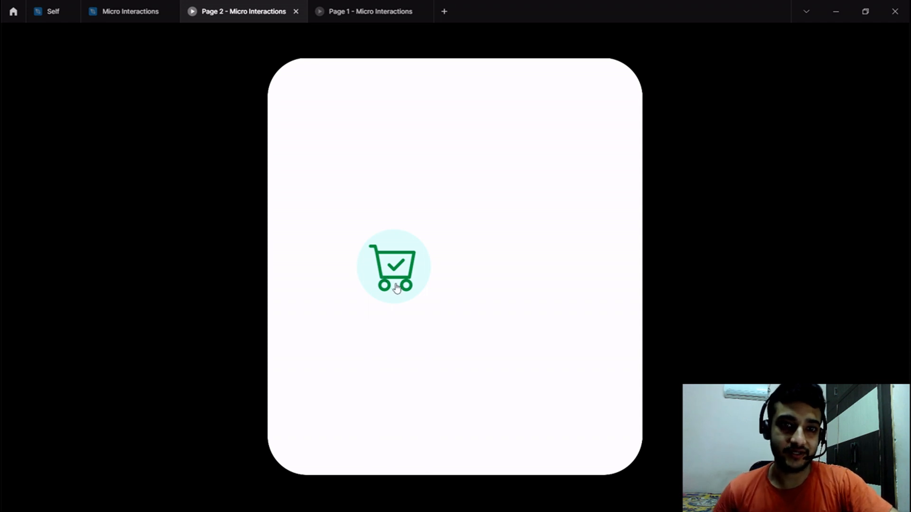
left_click(397, 288)
left_click(397, 288)
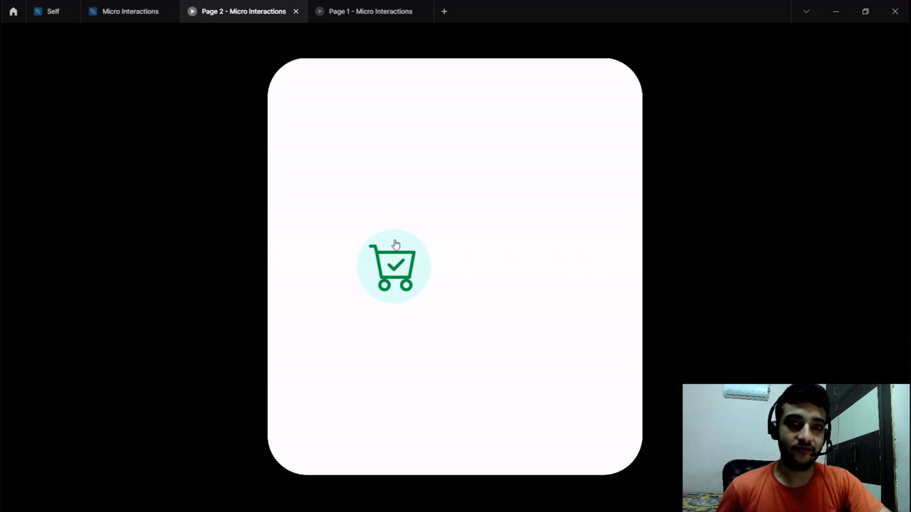
left_click(395, 246)
left_click(396, 276)
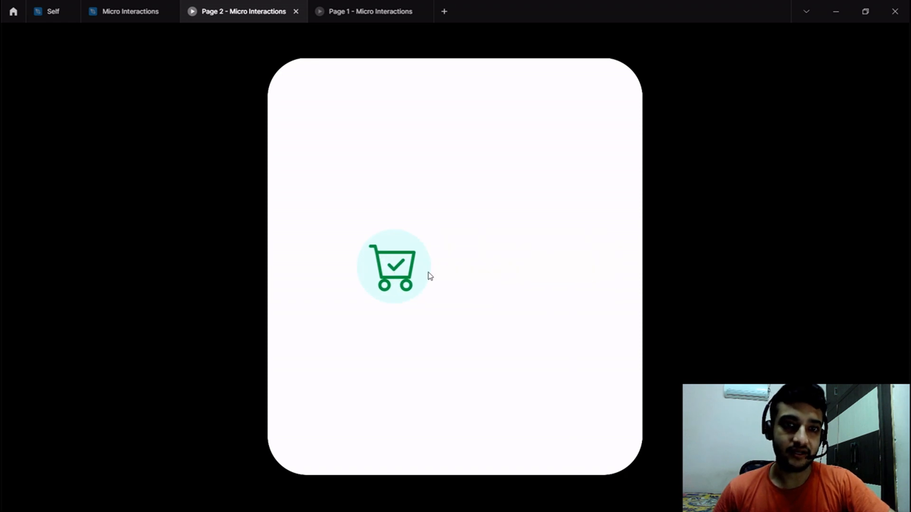
In the Micro Interactions design file, set the smart animate duration of Variant2's after-delay change to Variant3 to 400 ms.
left_click(135, 11)
left_click(345, 223)
scroll(343, 225, "down", 4)
left_click_drag(337, 309, 469, 239)
left_click_drag(306, 355, 361, 365)
scroll(278, 339, "up", 2)
scroll(280, 343, "up", 2)
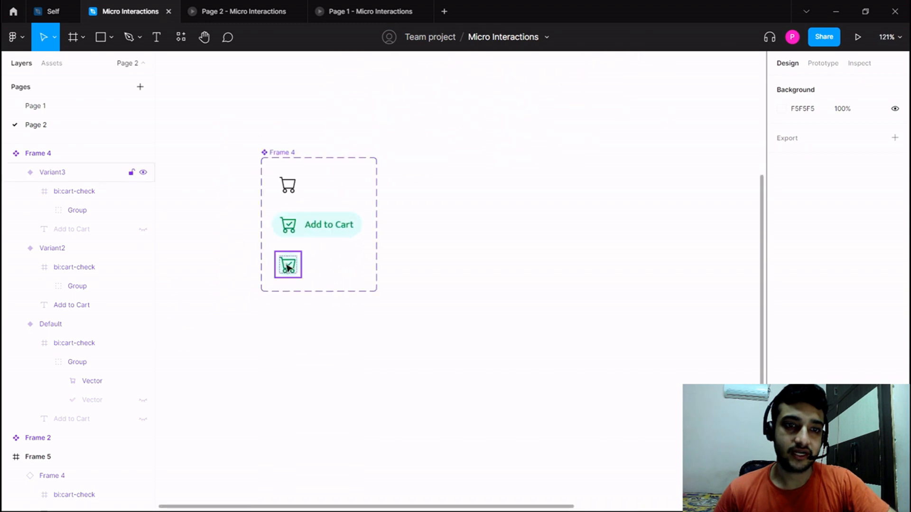
left_click(288, 264)
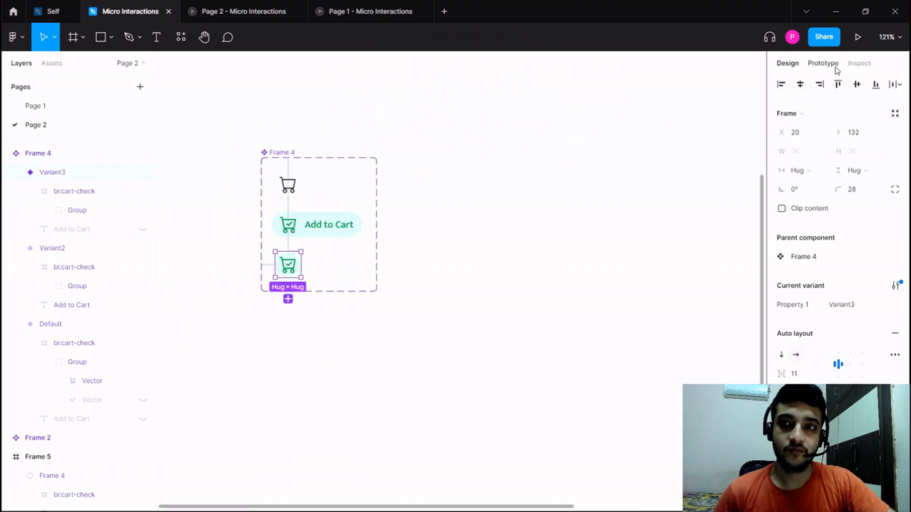
left_click(315, 224)
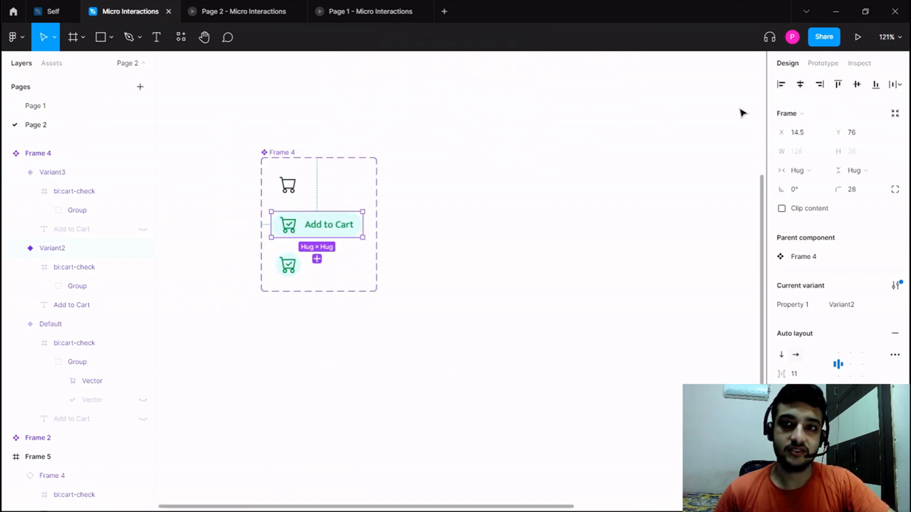
left_click(836, 64)
left_click(786, 109)
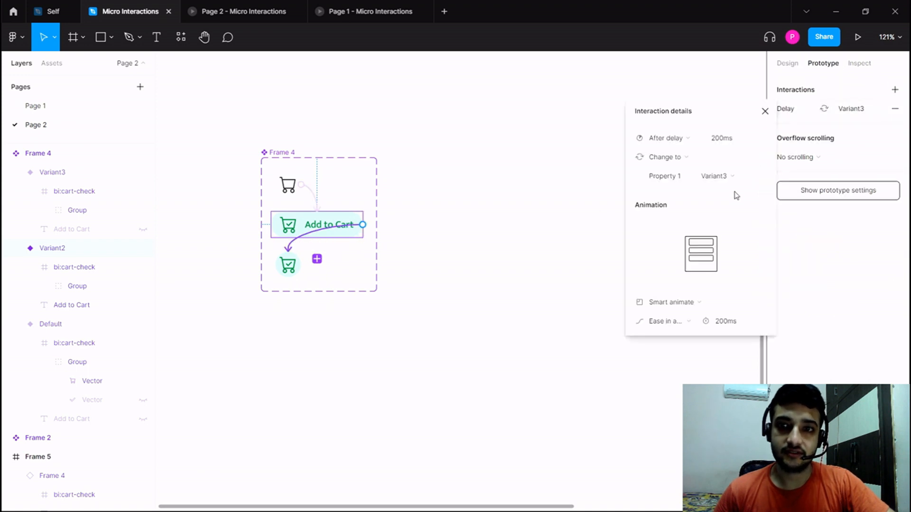
left_click(720, 322)
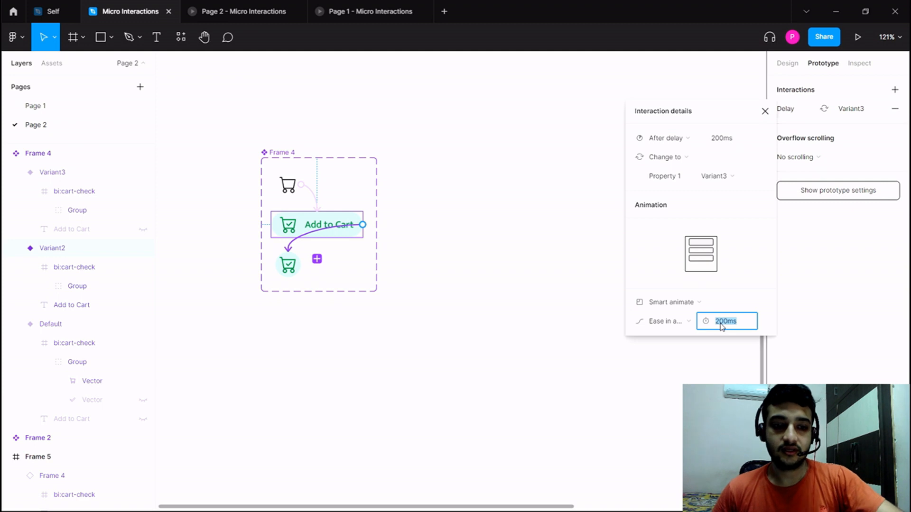
type("400")
key("Return")
left_click(529, 299)
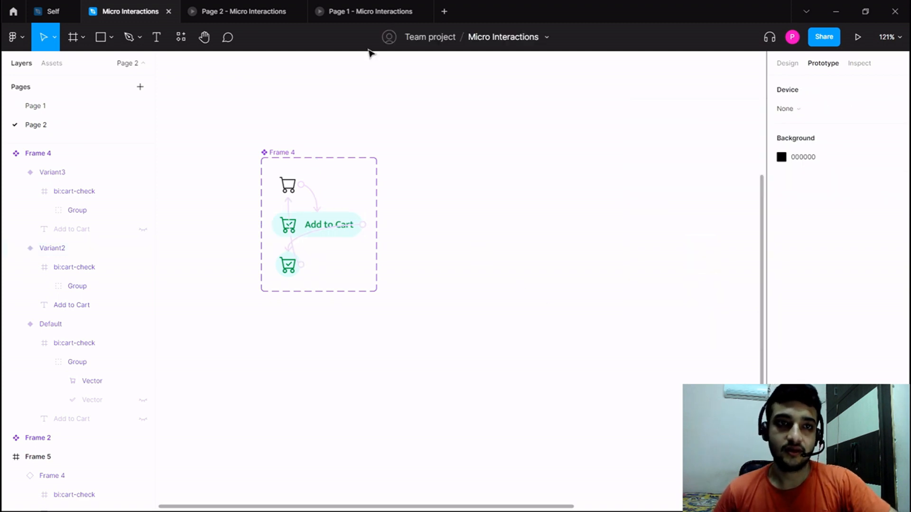
Return to the Page 2 prototype preview and play the cart interaction with the revised animation timing.
left_click(212, 9)
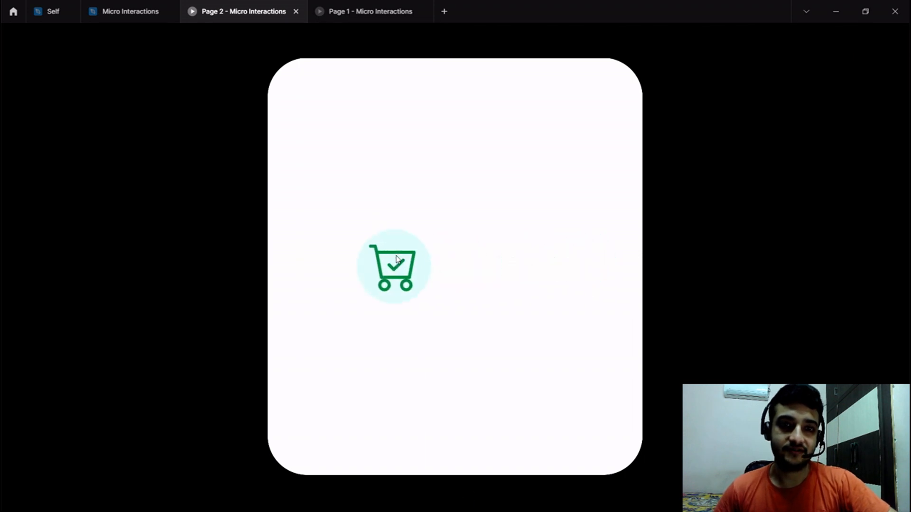
left_click(393, 278)
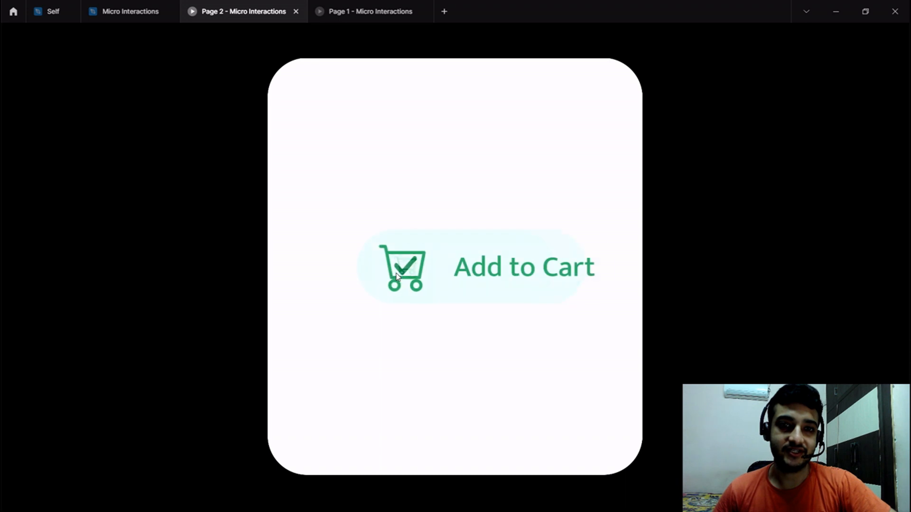